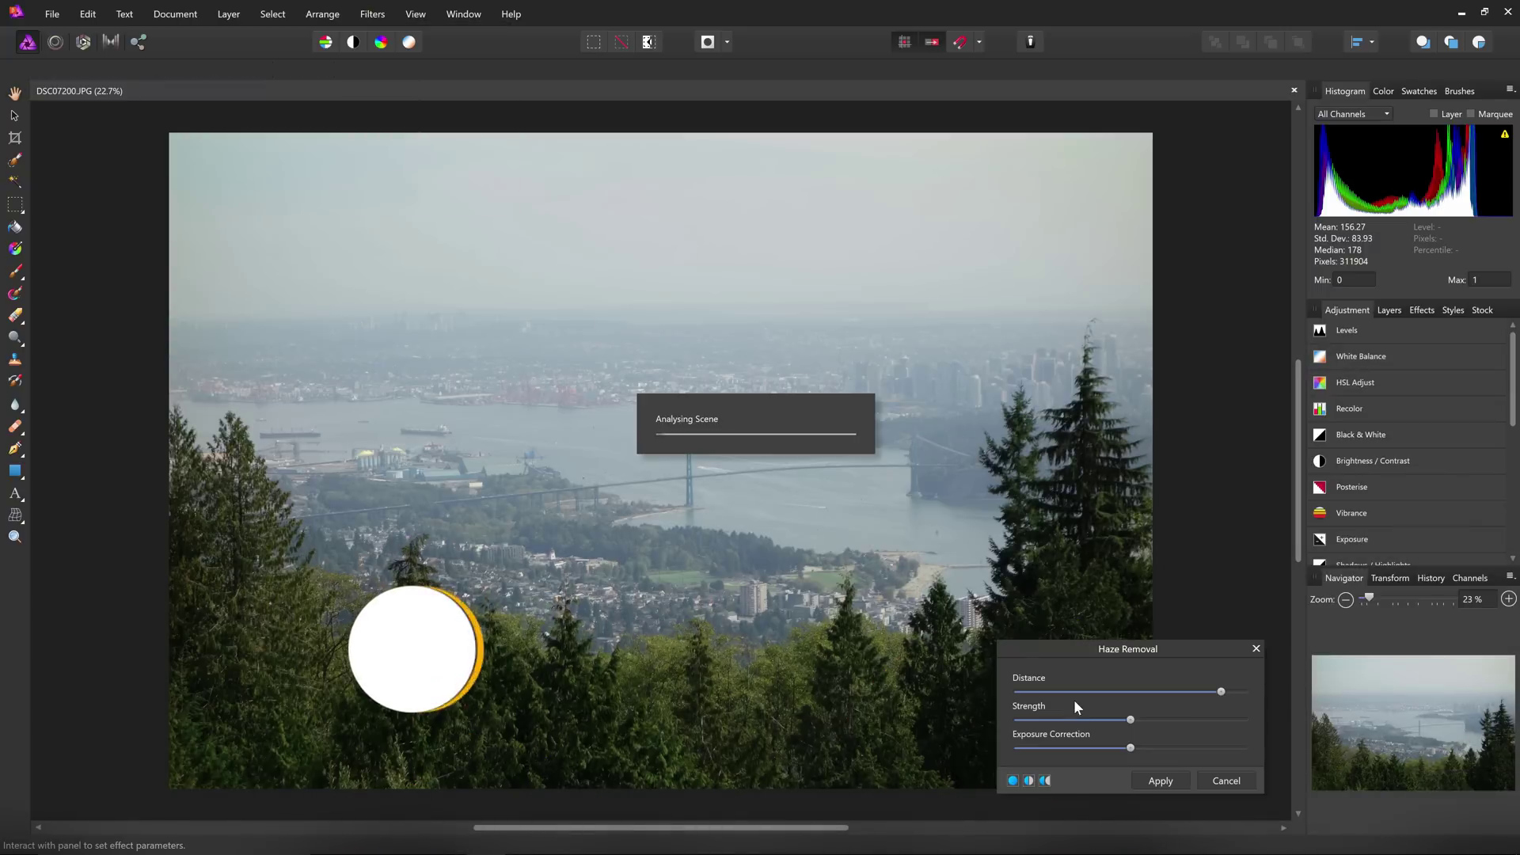
- Apply haze removal at higher strength, then light the sky with an orange specular colour
drag(1130, 719, 1226, 720)
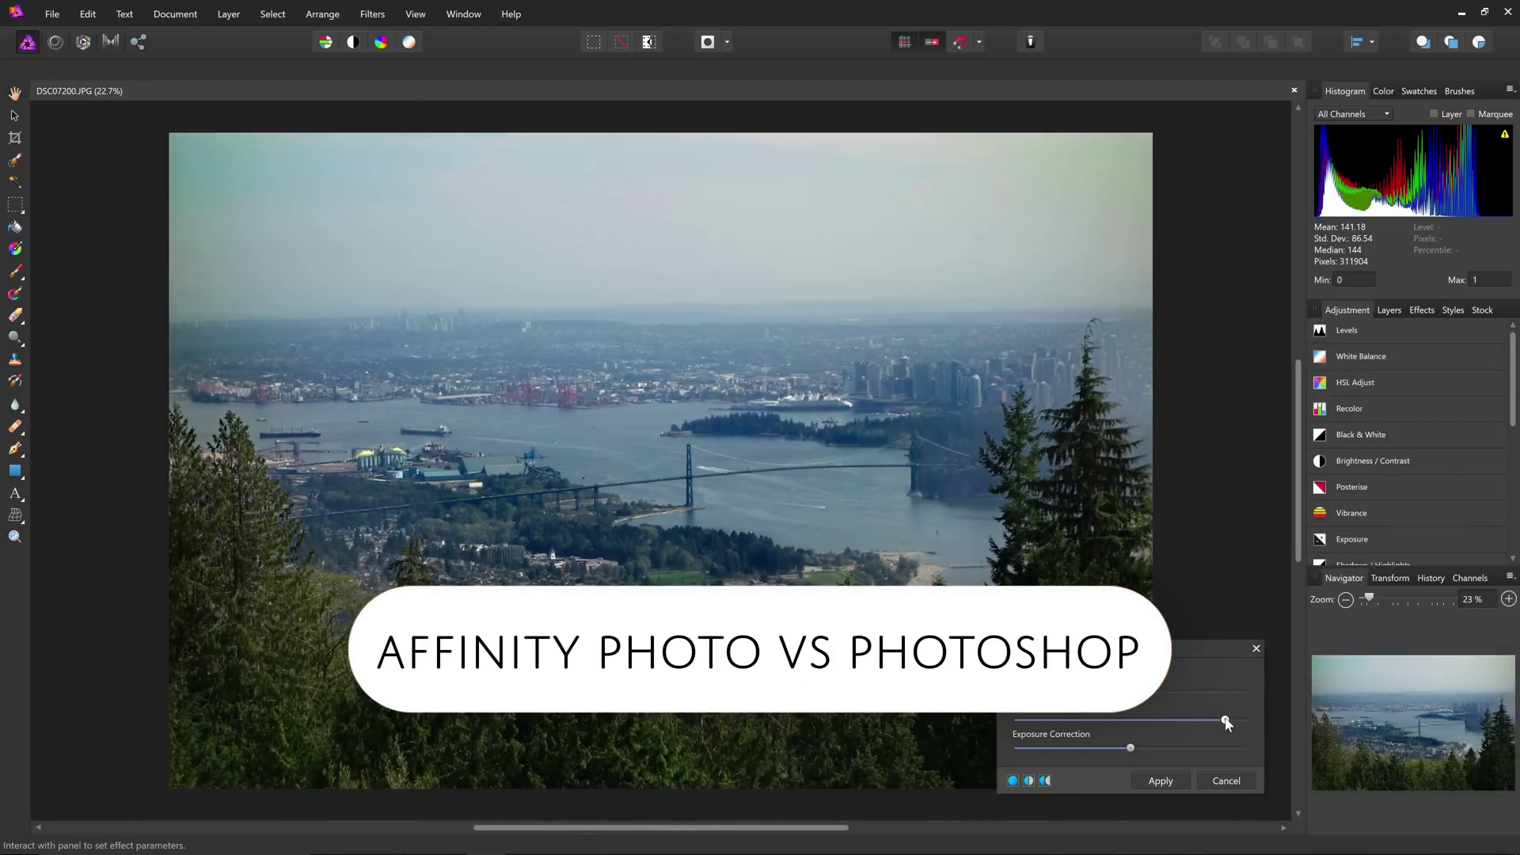
click(1161, 781)
click(372, 13)
click(412, 155)
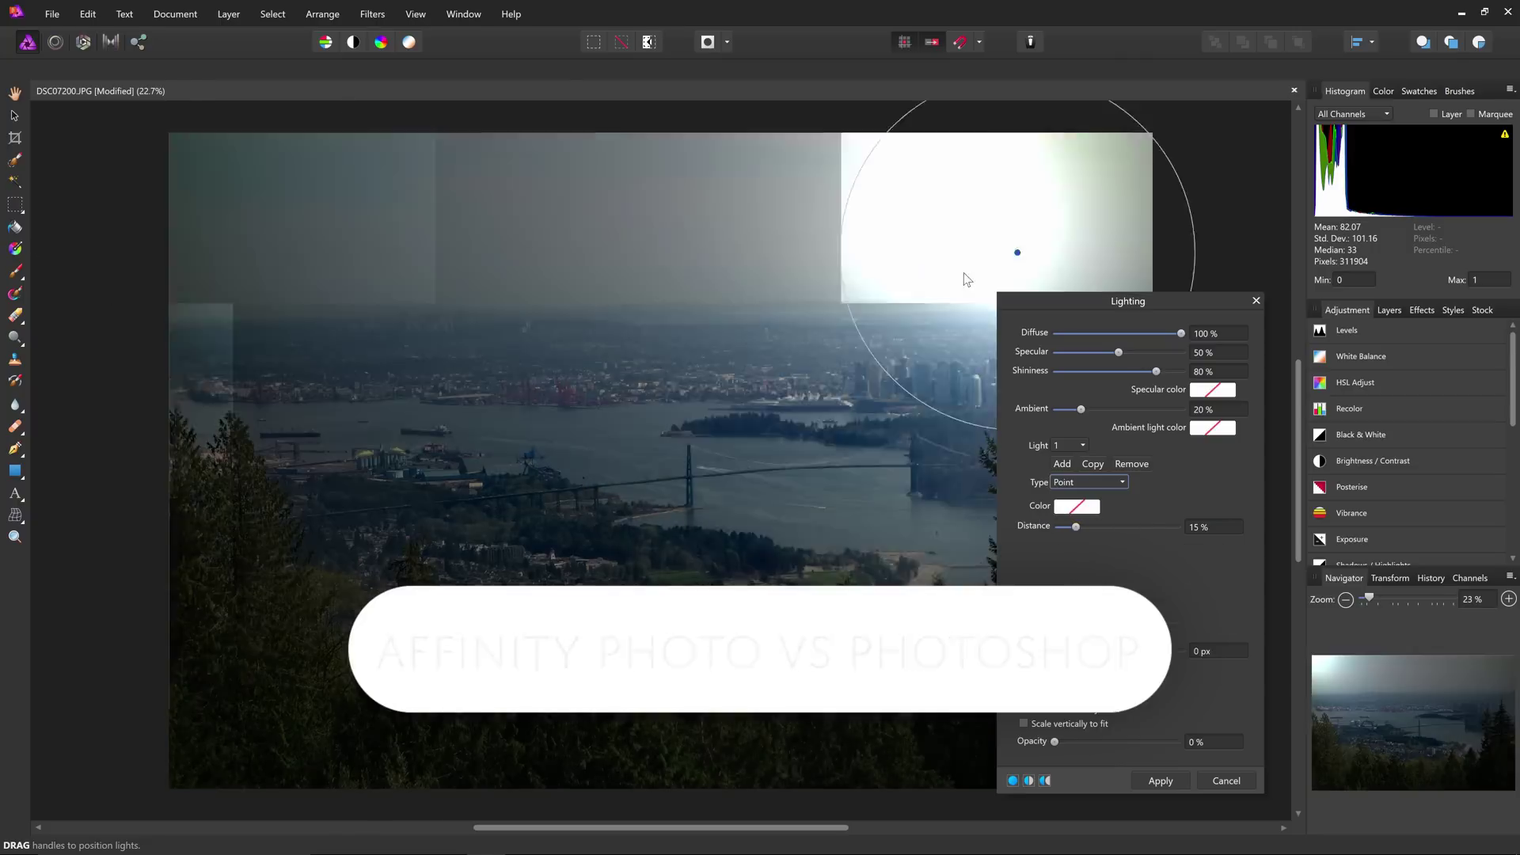
drag(963, 255, 922, 242)
click(1212, 389)
click(1133, 507)
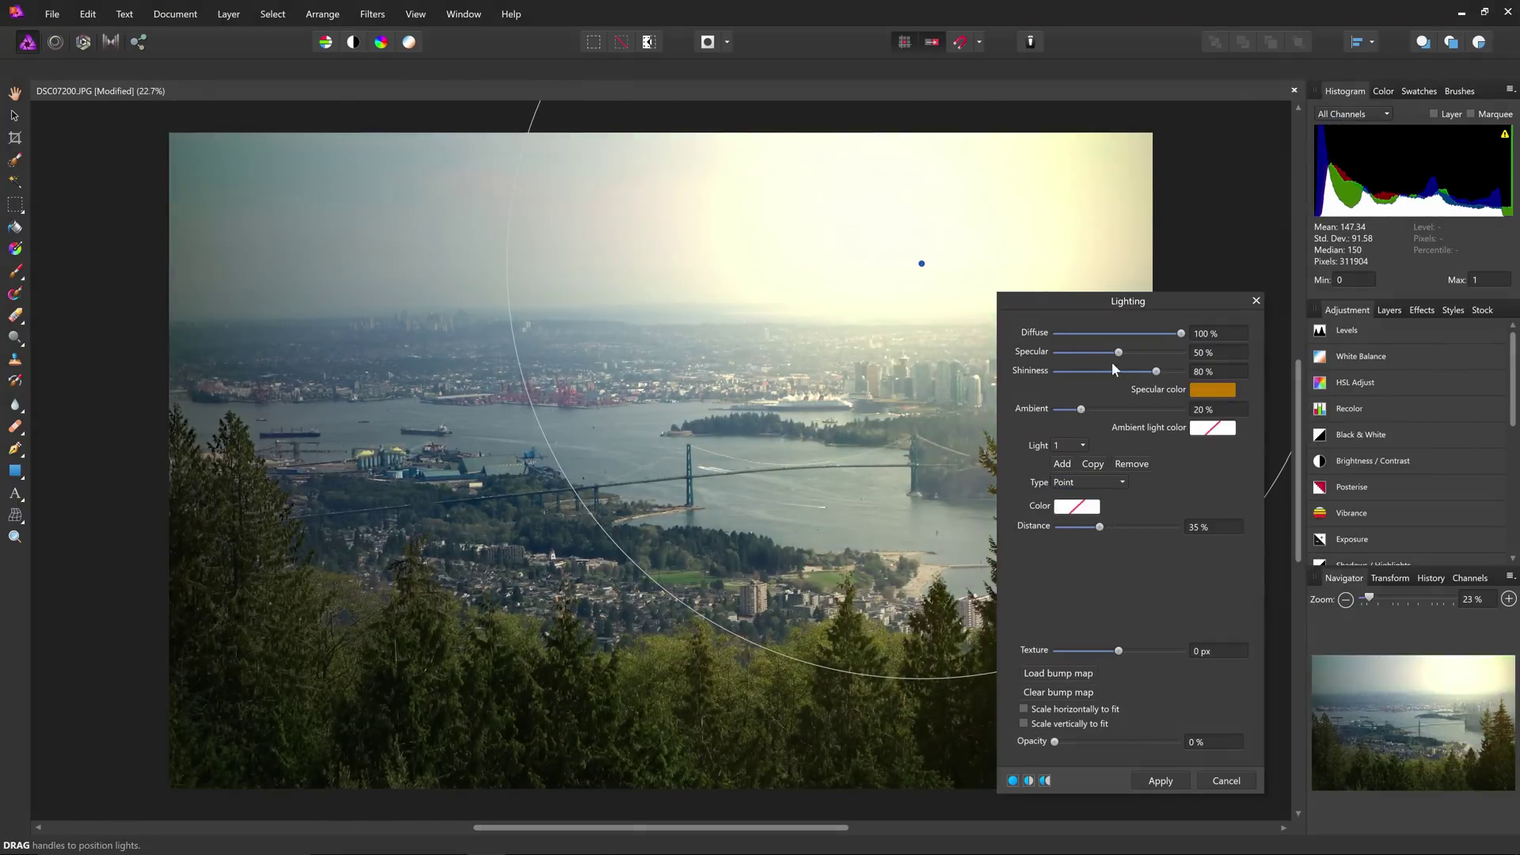
key(Return)
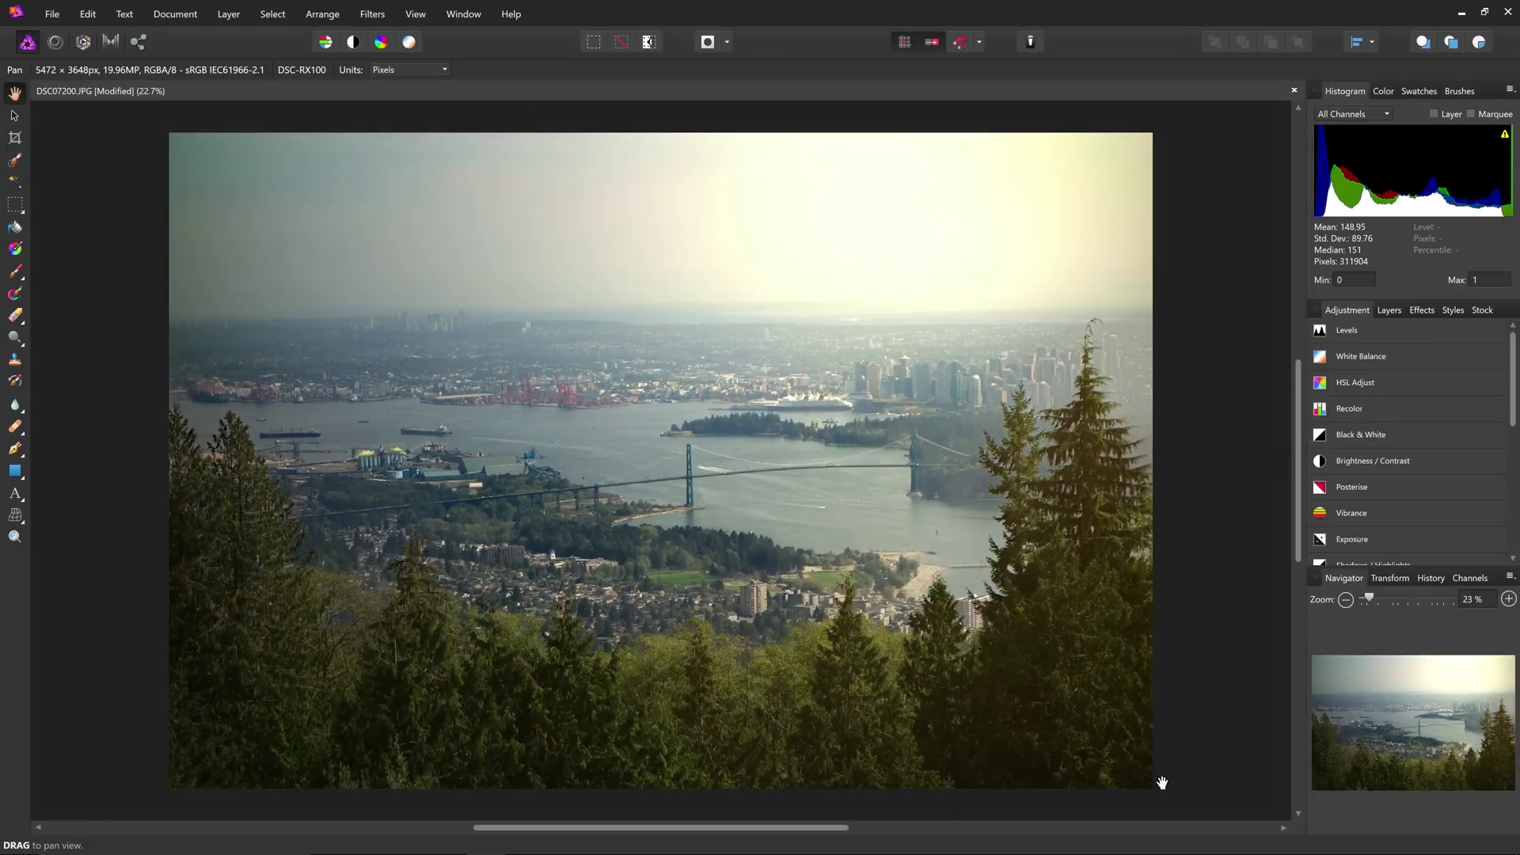
- Add a Curves adjustment, deepening shadows and setting black and white points on Master
scroll(1378, 427, down, 5)
click(1365, 429)
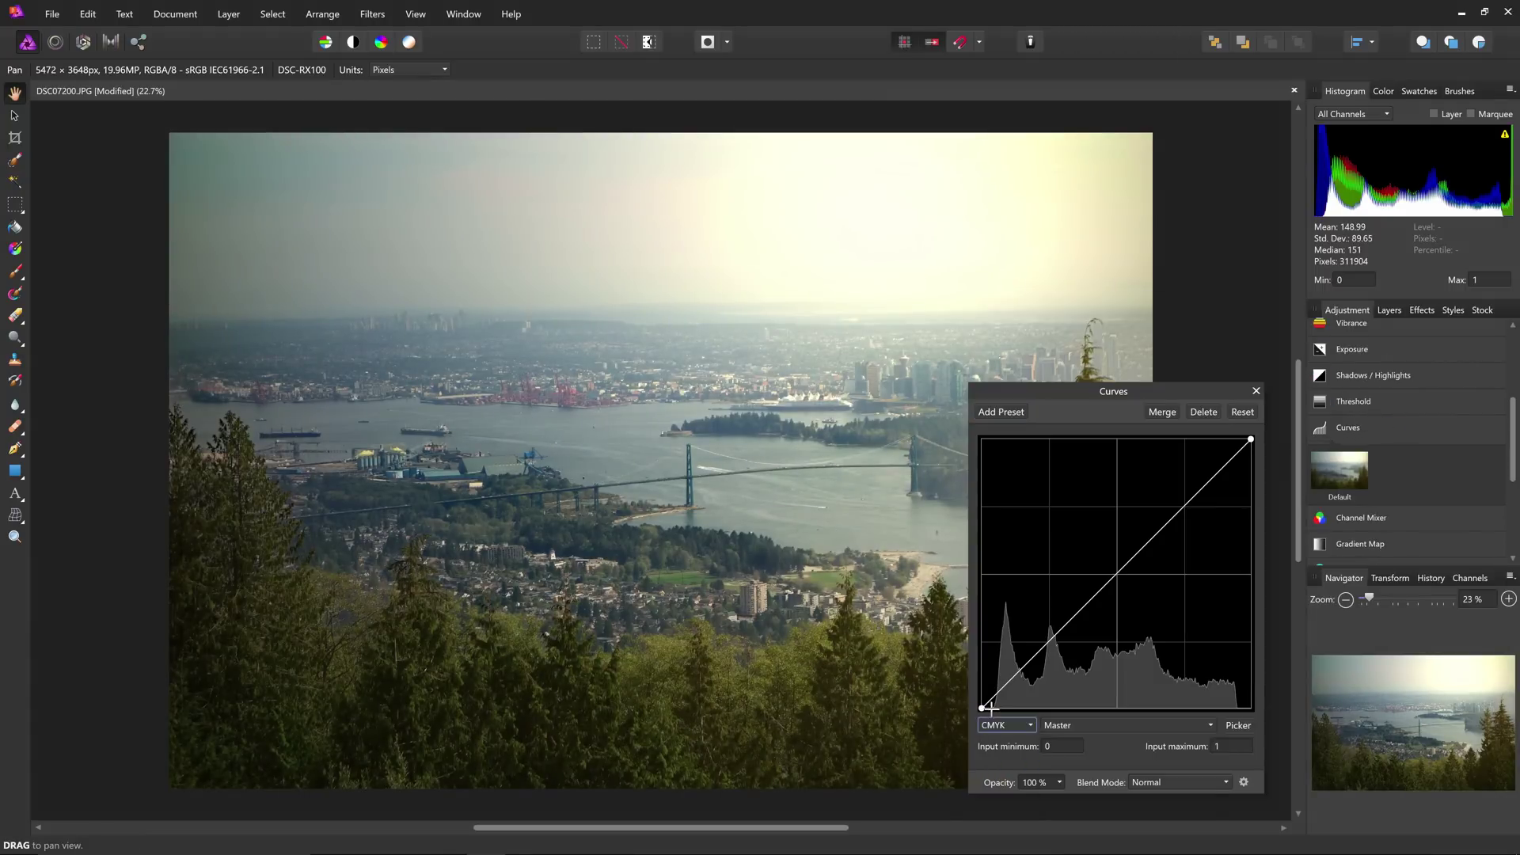
drag(1062, 628, 1062, 638)
click(1187, 502)
drag(1113, 391, 1176, 255)
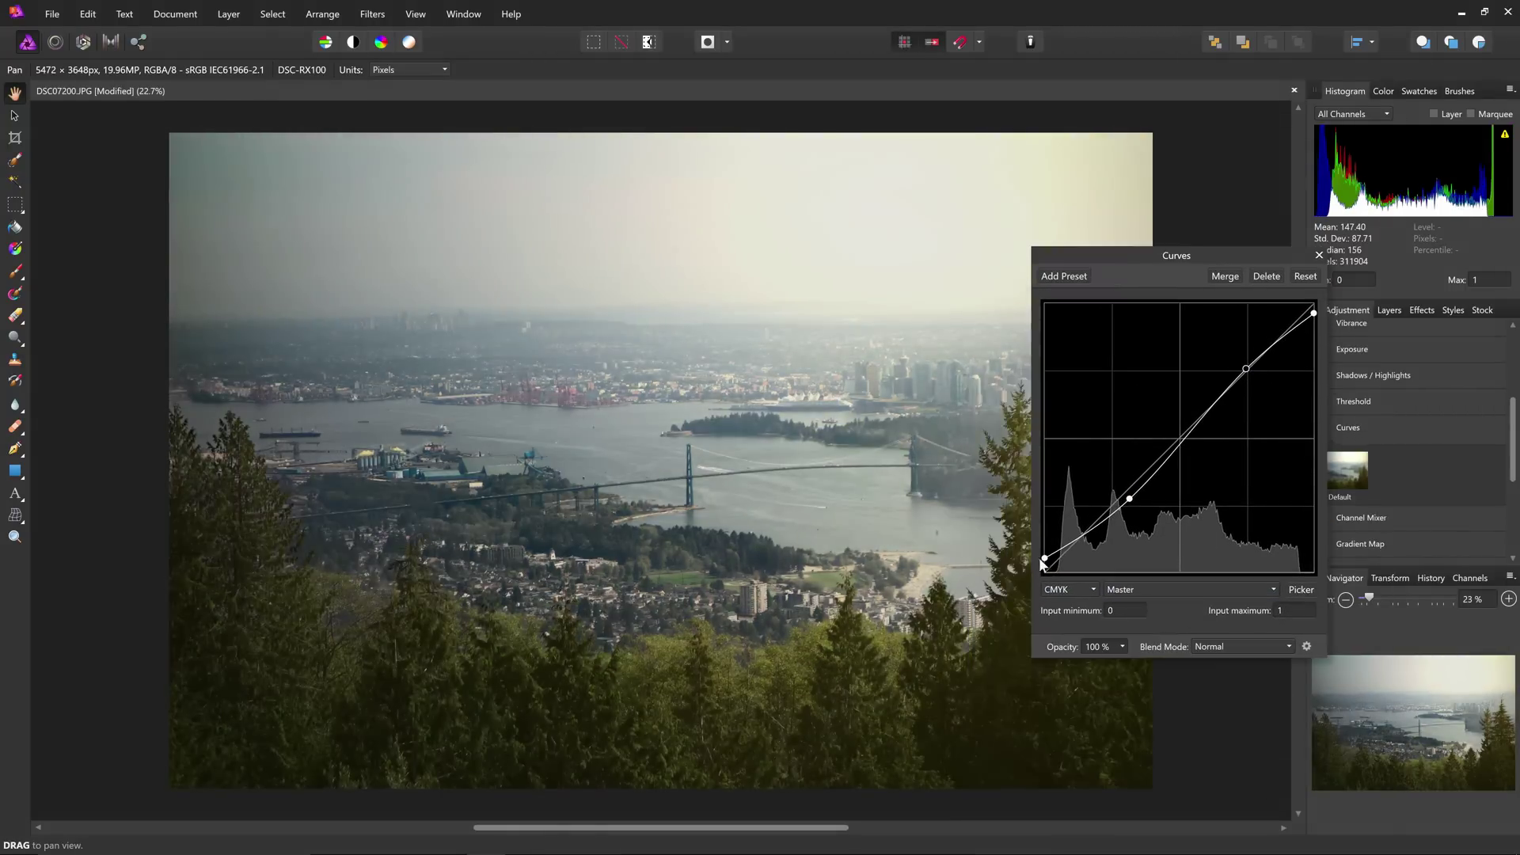
drag(1044, 560, 1046, 571)
drag(1313, 313, 1313, 305)
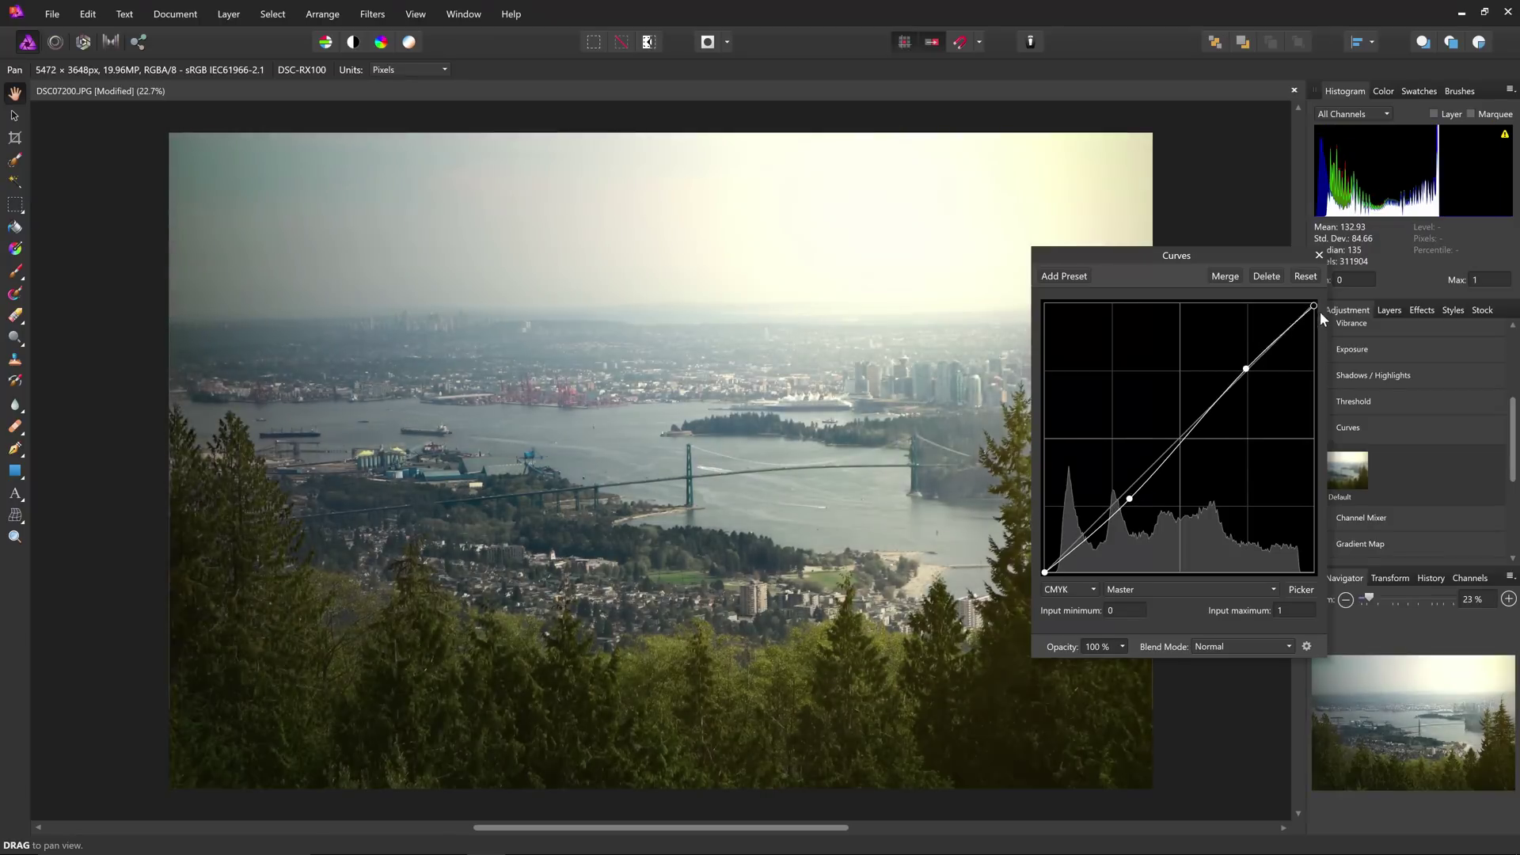
- Raise the Cyan curve into an S shape, lift Yellow slightly, and apply the curves
click(1188, 589)
click(1125, 607)
drag(1176, 442, 1145, 376)
drag(1262, 340, 1262, 328)
click(1188, 589)
click(1120, 669)
drag(1179, 439, 1170, 425)
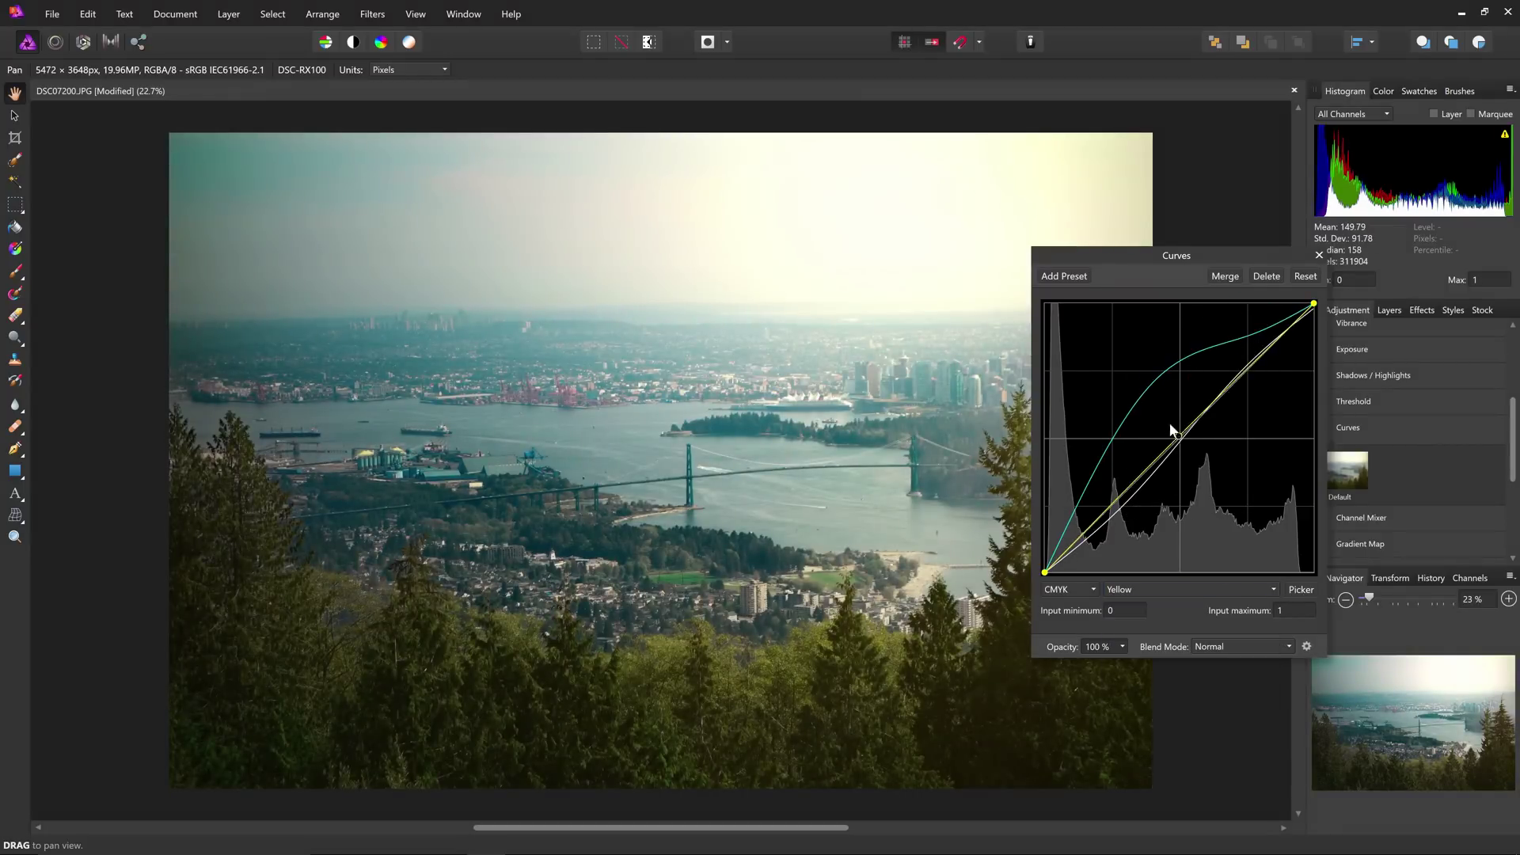
click(1319, 255)
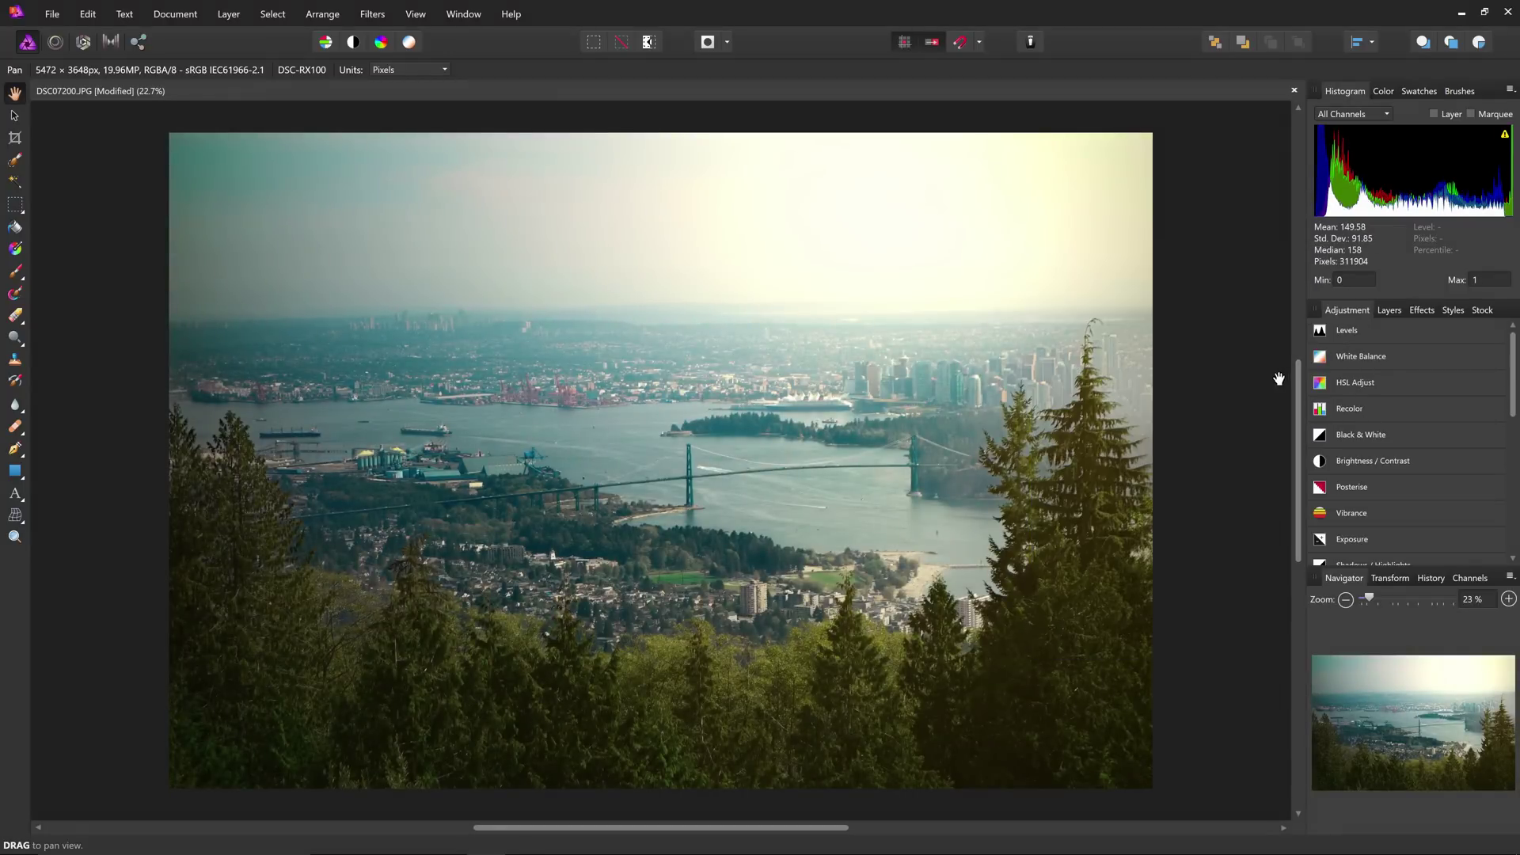
click(372, 14)
- Preview a negative Lens Distortion, cancel it, and show the Layers list
click(555, 64)
mouse_move(1105, 747)
mouse_down()
mouse_move(1064, 746)
mouse_move(1091, 748)
mouse_up()
click(1227, 781)
click(1389, 310)
- Reopen Lens Distortion and close it, then return to the Layers list
click(372, 14)
click(590, 140)
click(1161, 781)
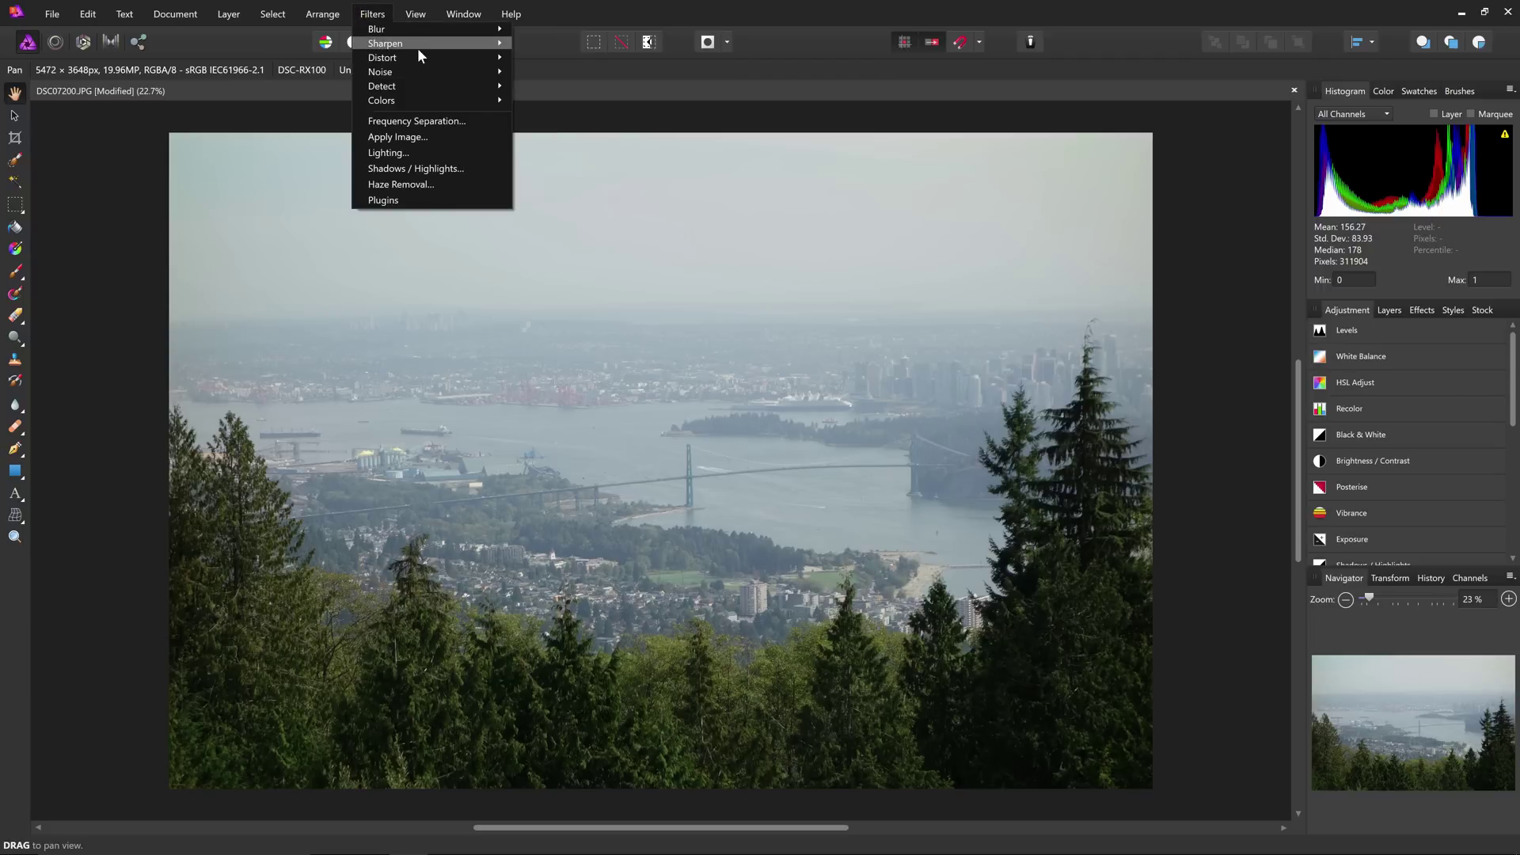
click(947, 239)
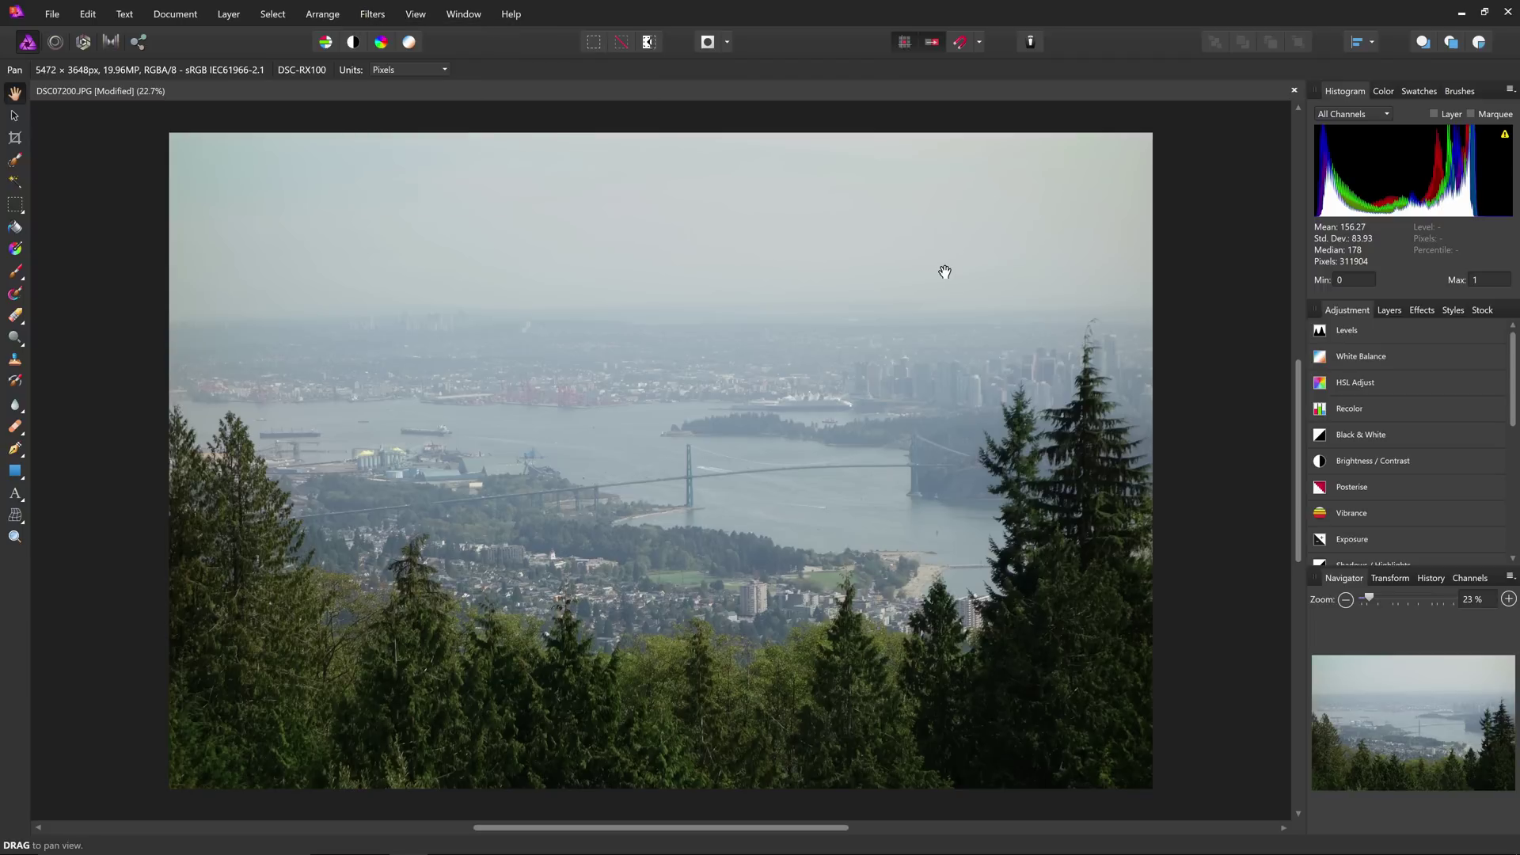
click(1390, 309)
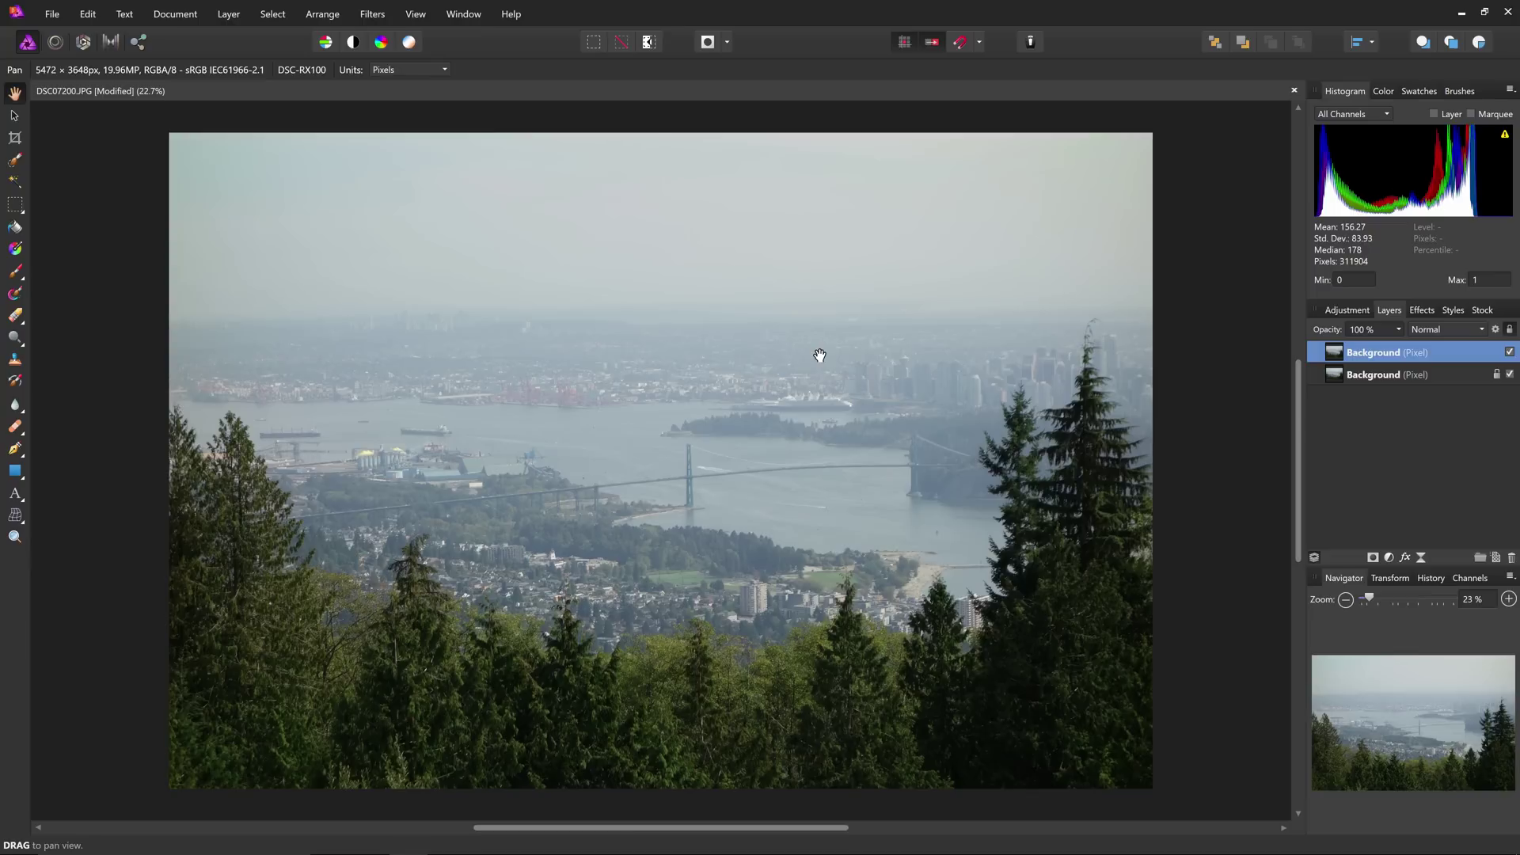
- Shrink and re-stretch the top Background copy with the Move tool, then merge into one Background
key(v)
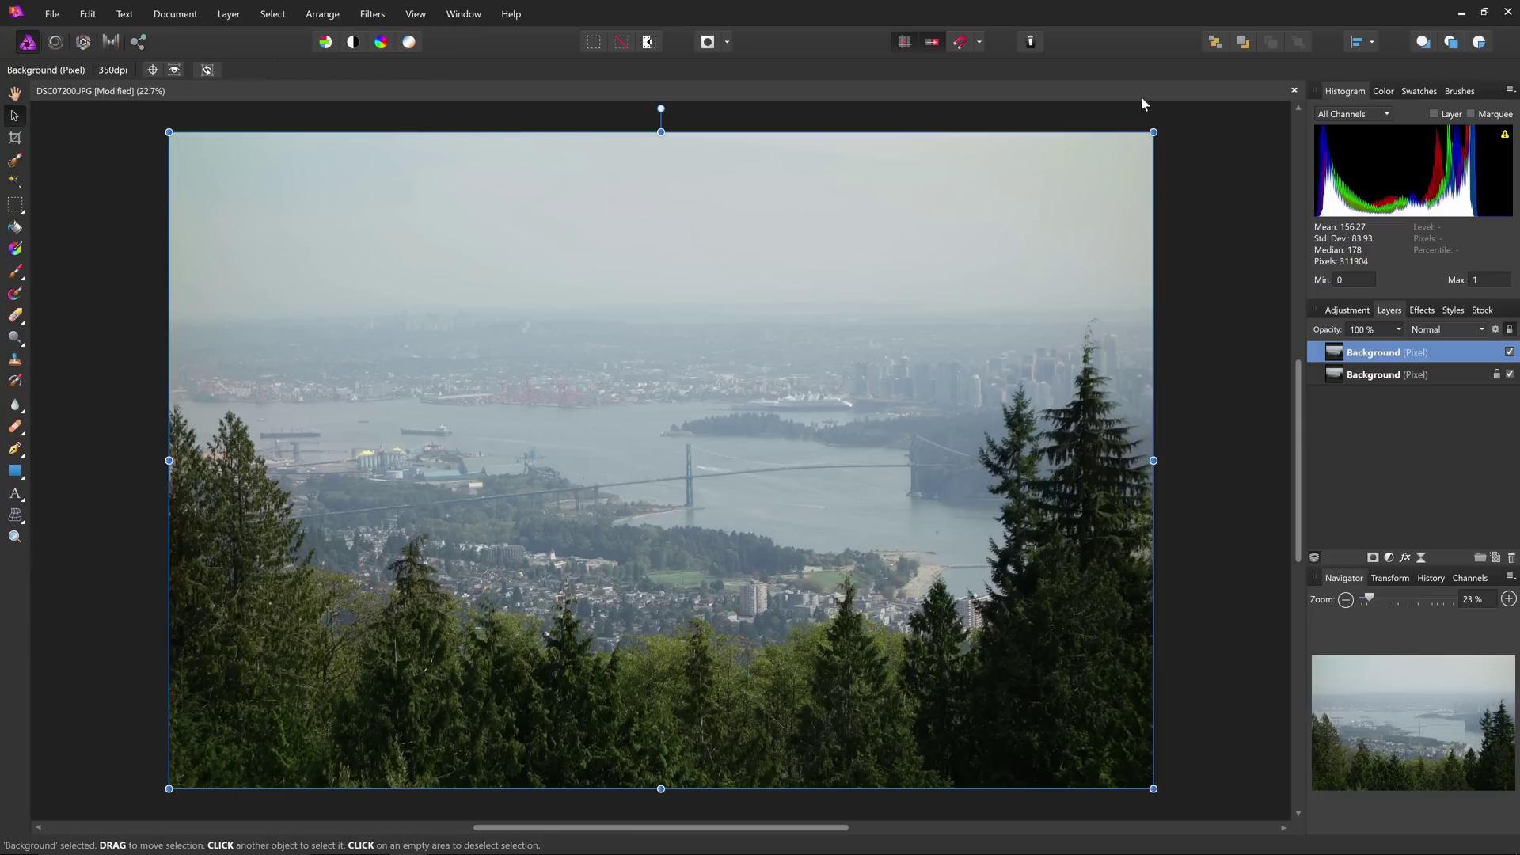
drag(1153, 132, 937, 345)
mouse_move(305, 670)
mouse_down()
mouse_move(248, 707)
mouse_move(891, 158)
mouse_up()
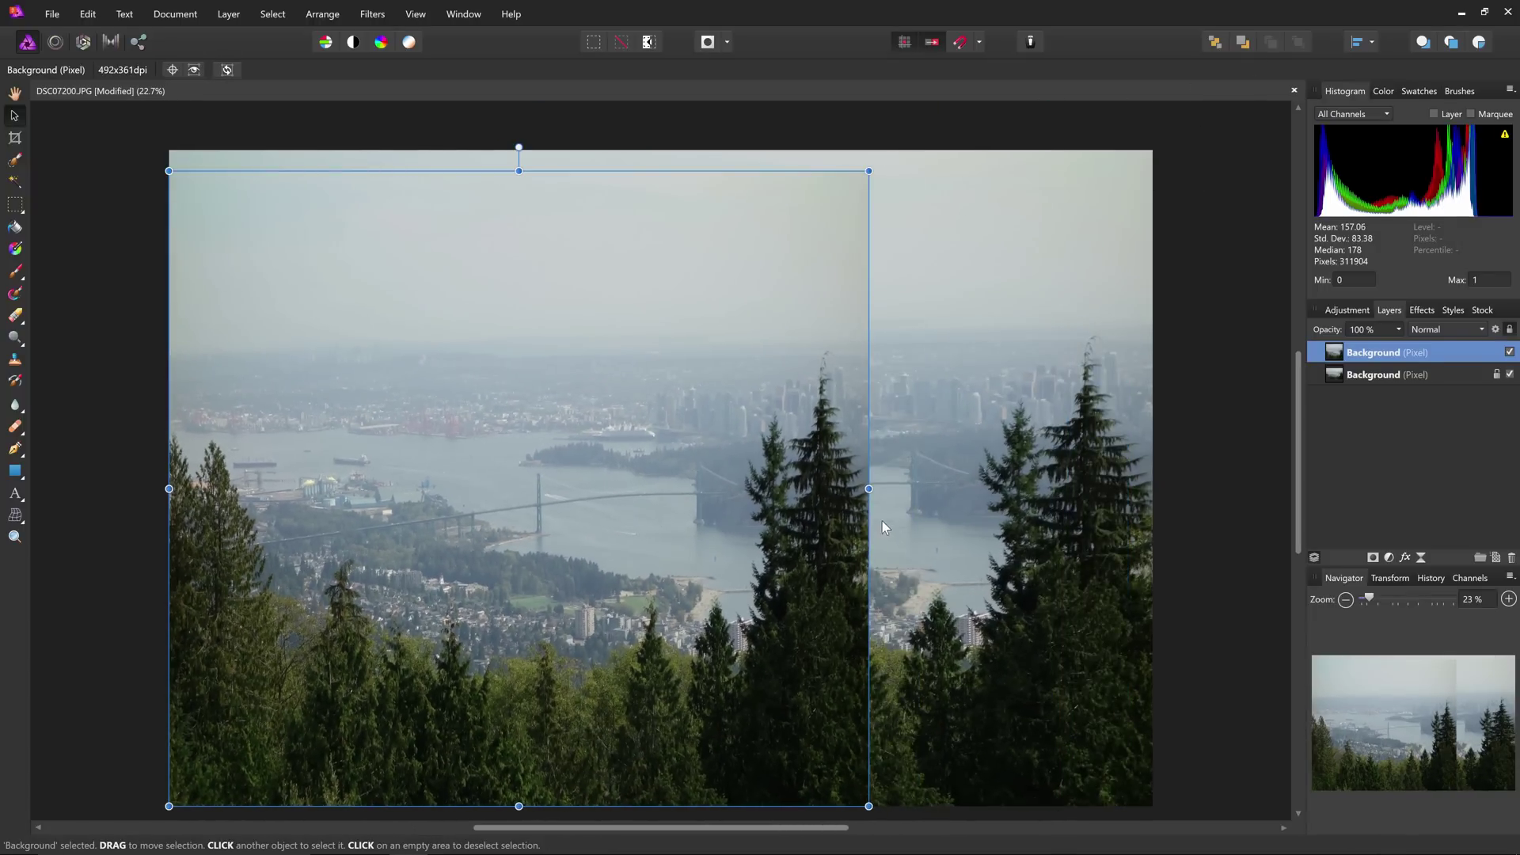
drag(868, 488, 1152, 487)
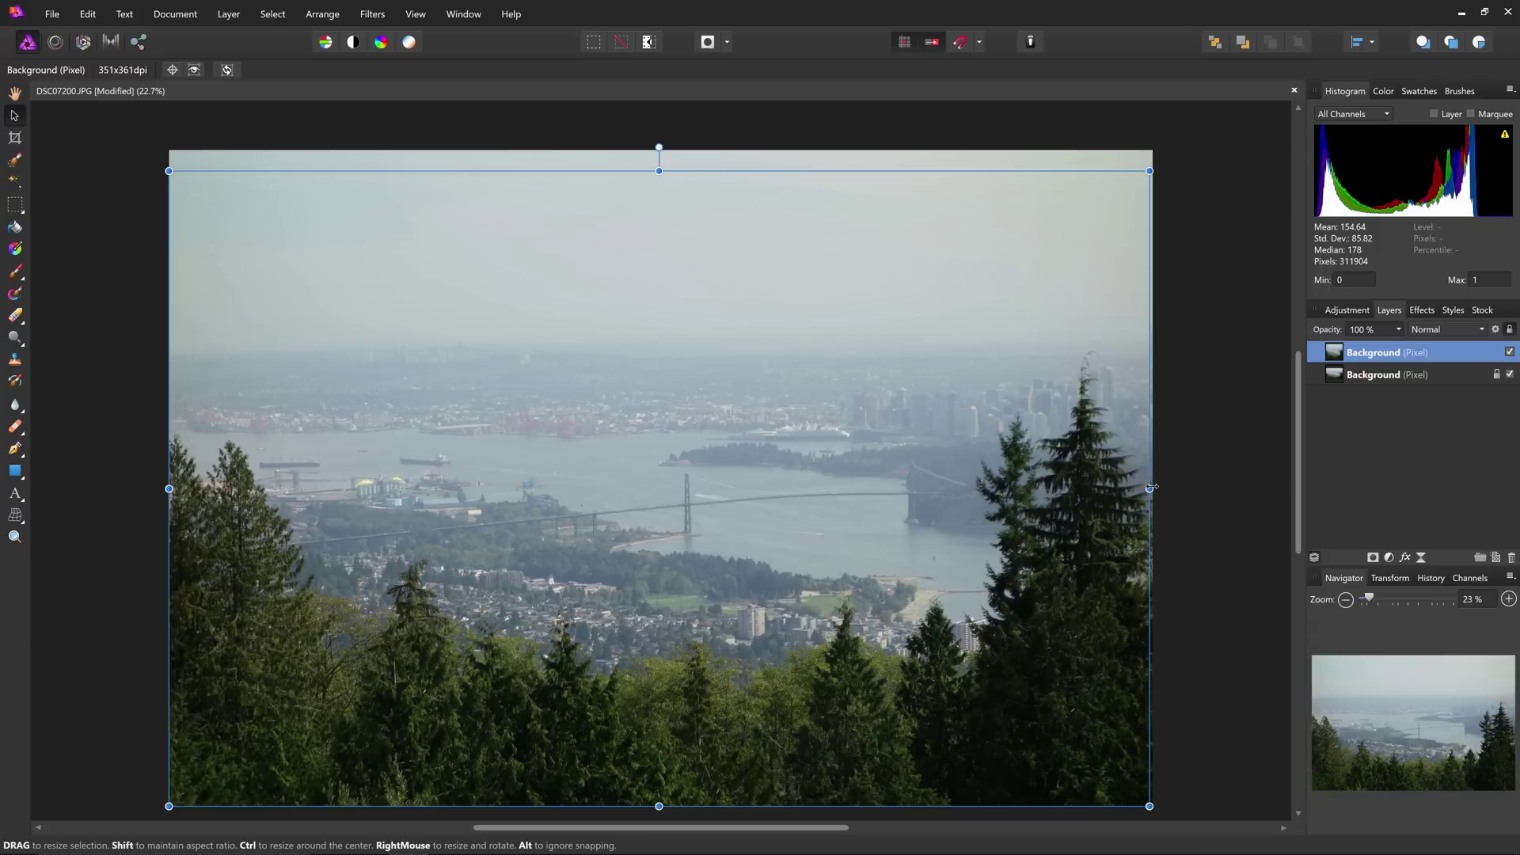
key(ctrl+e)
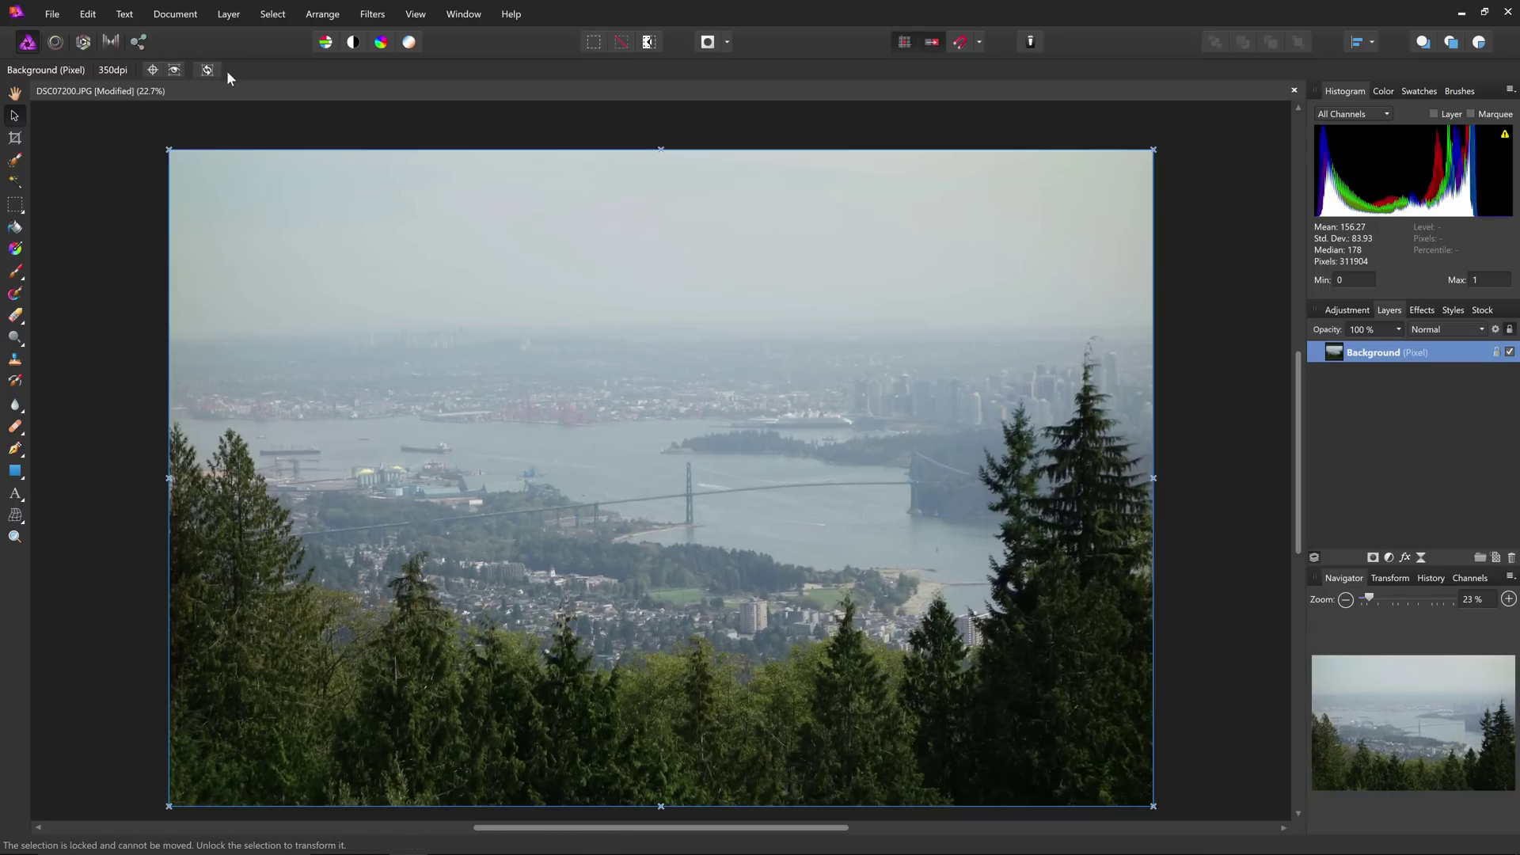
- Add a live Motion Blur filter layer under Background and paint black test strokes
click(229, 13)
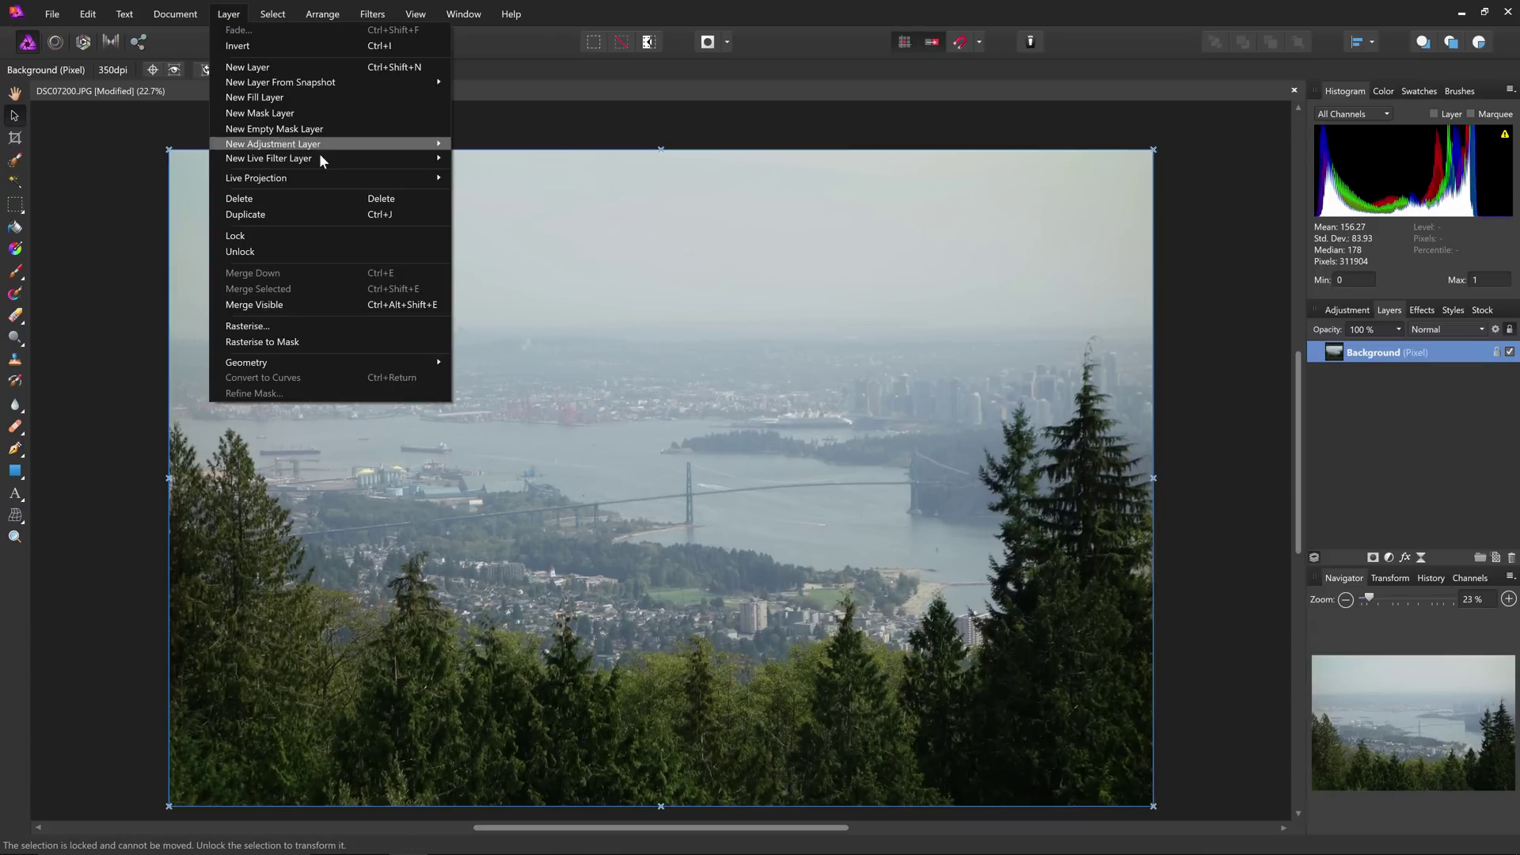
mouse_move(269, 158)
click(547, 222)
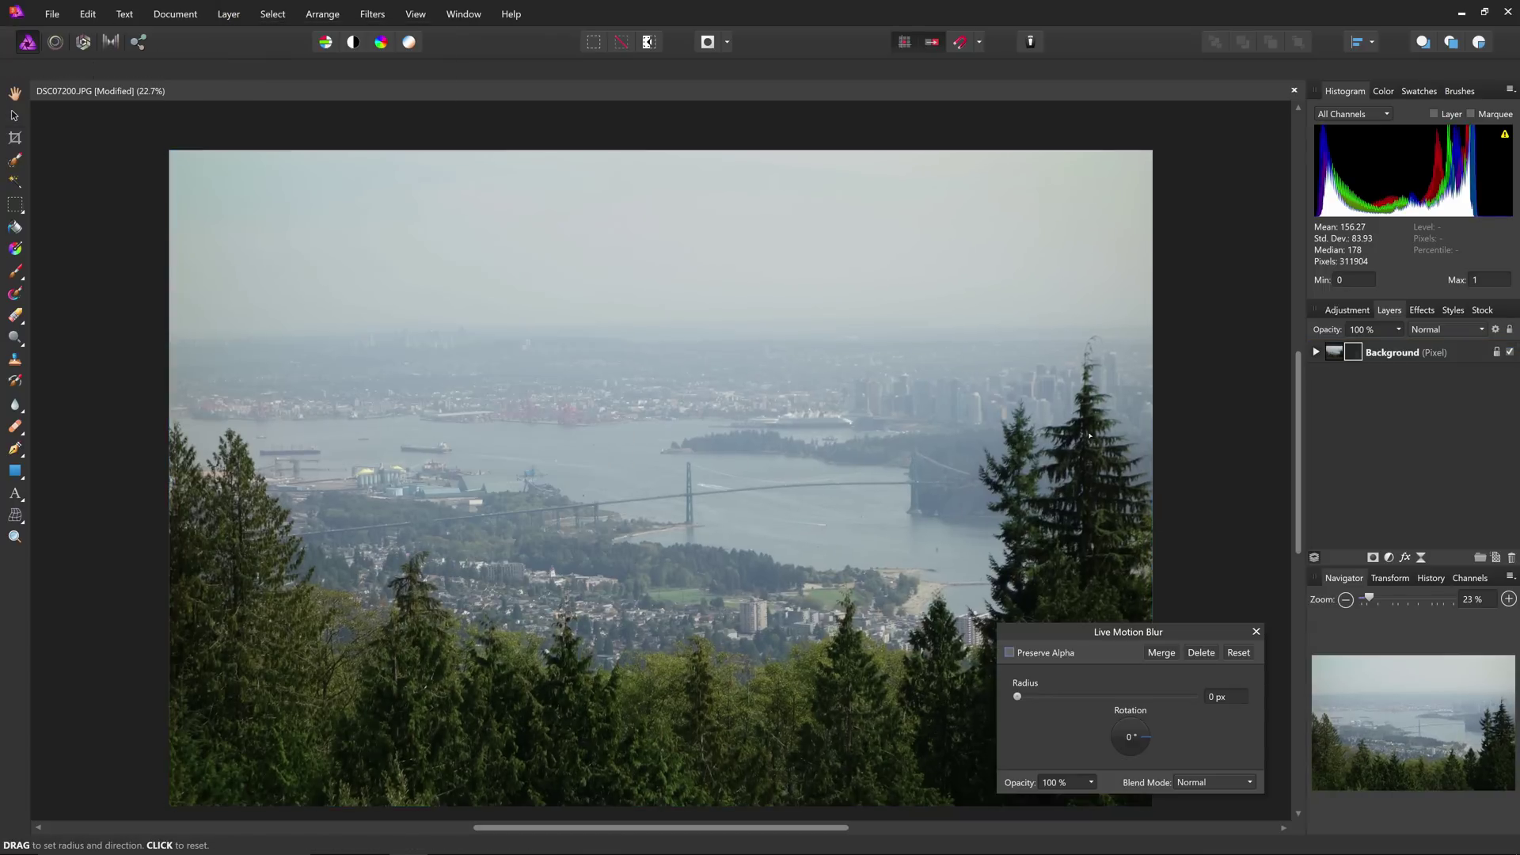
click(1317, 353)
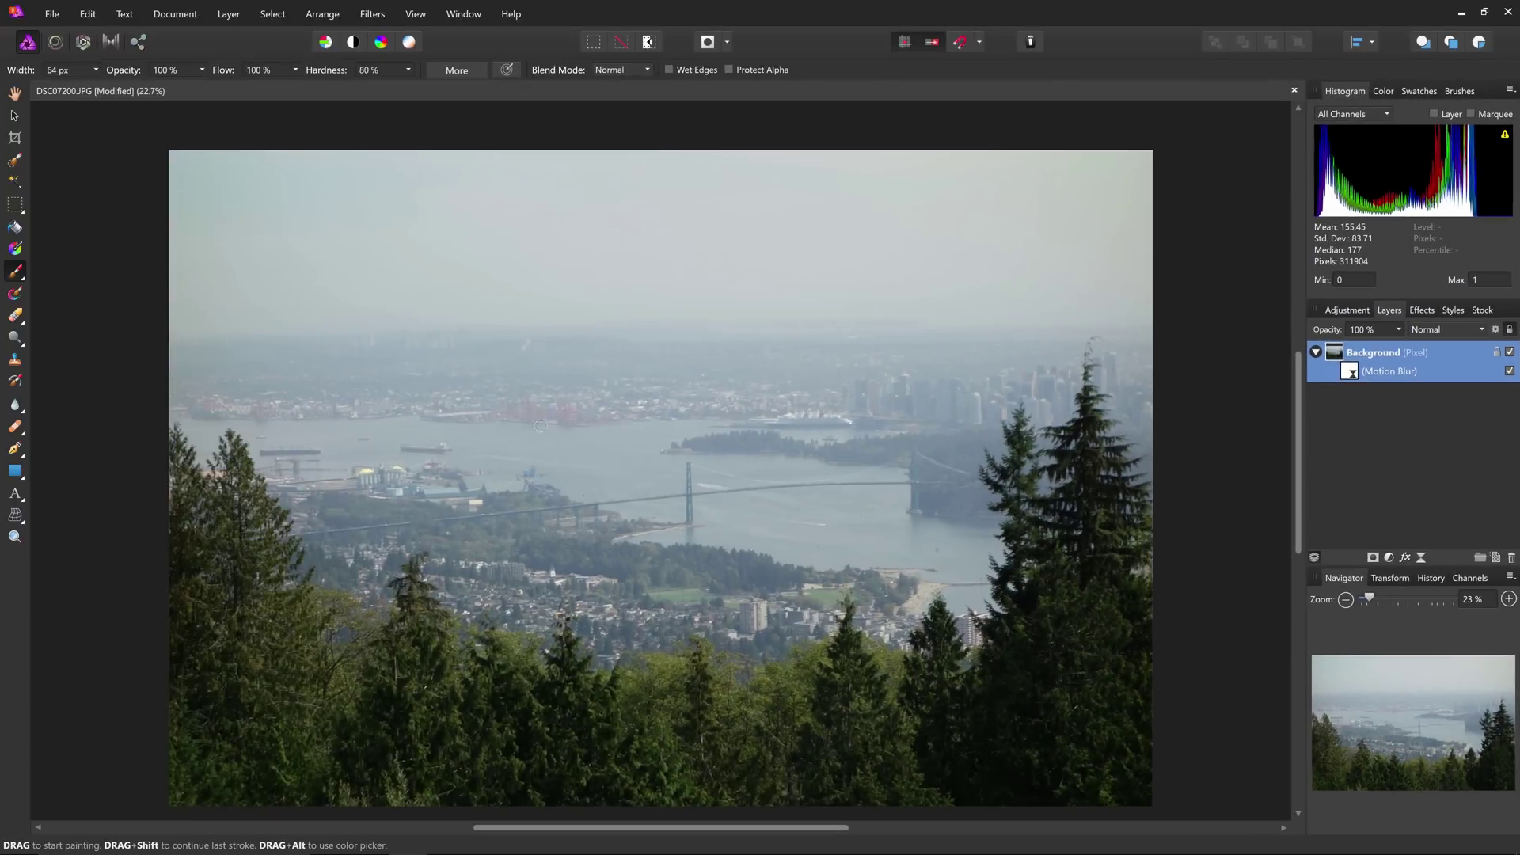
drag(522, 452, 633, 467)
click(464, 569)
drag(435, 578, 1030, 515)
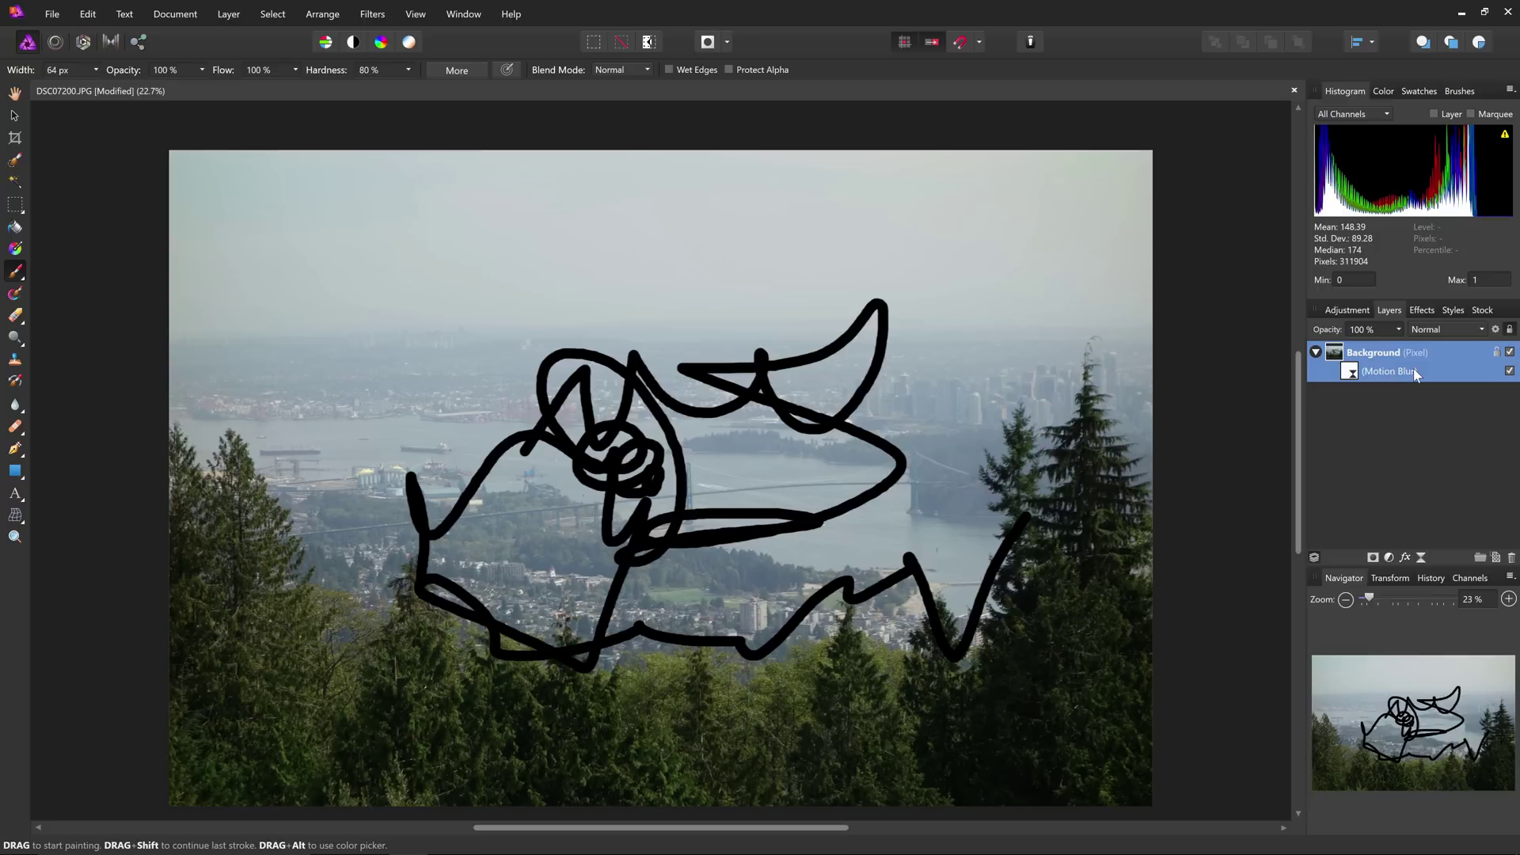
- Raise the Motion Blur radius for heavy blur, then undo the black brush strokes
double_click(1367, 380)
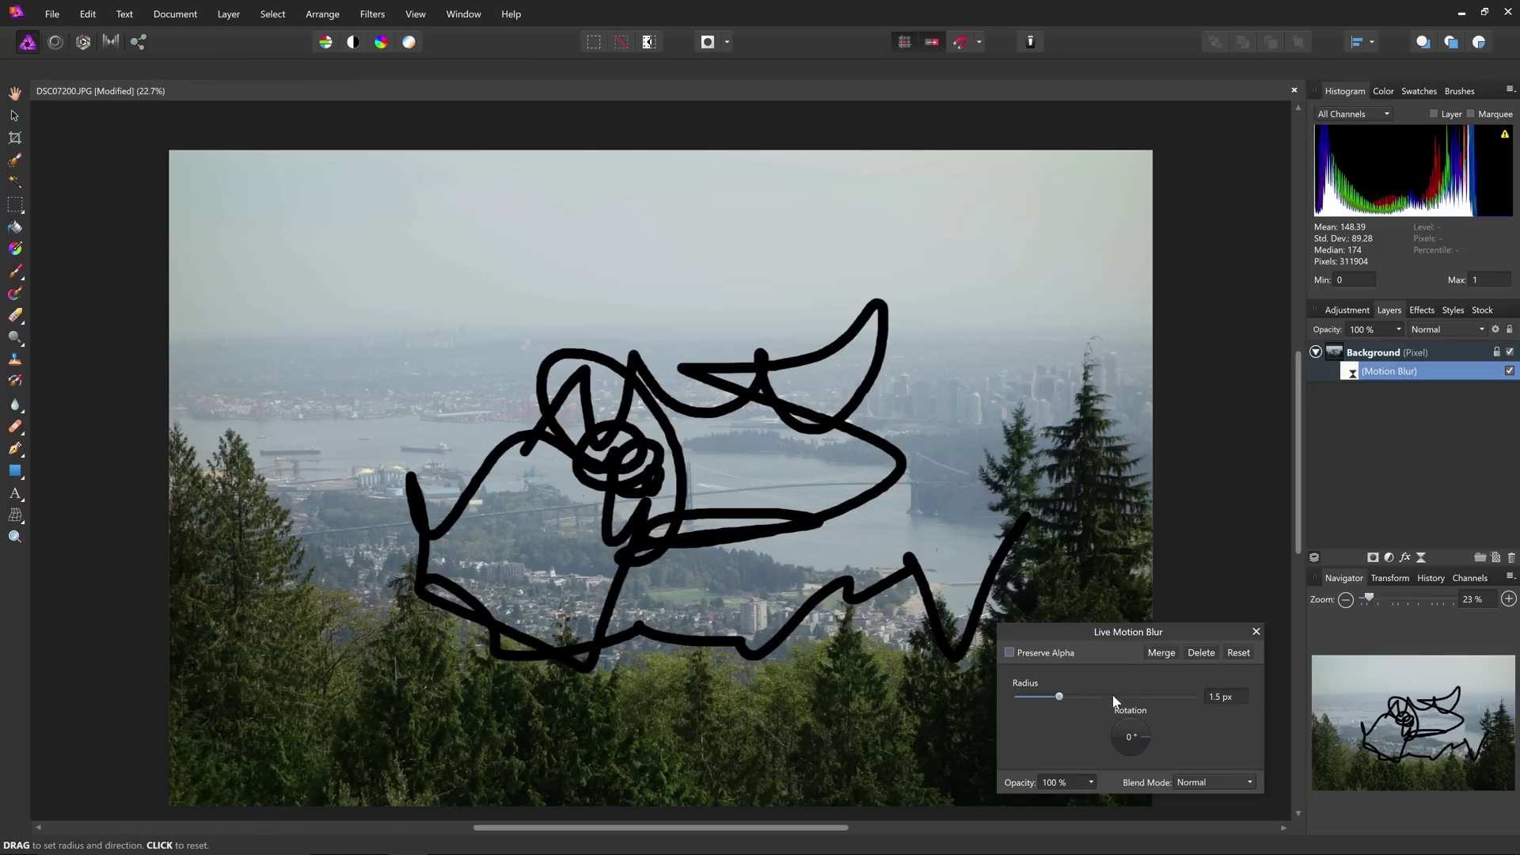
mouse_move(1119, 693)
mouse_down()
mouse_move(1218, 689)
mouse_move(1188, 697)
mouse_up()
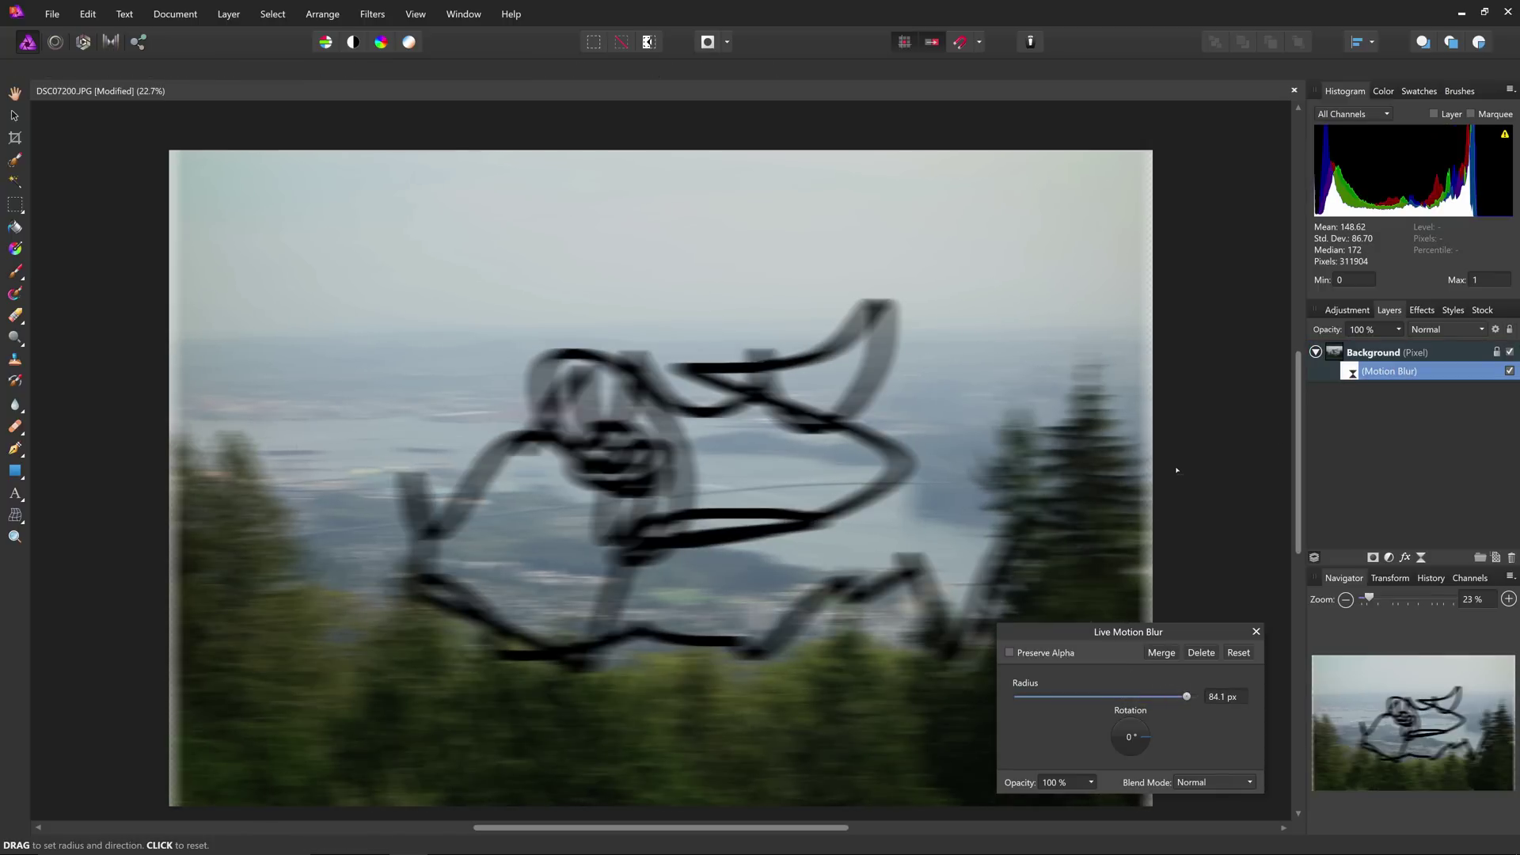
key(Return)
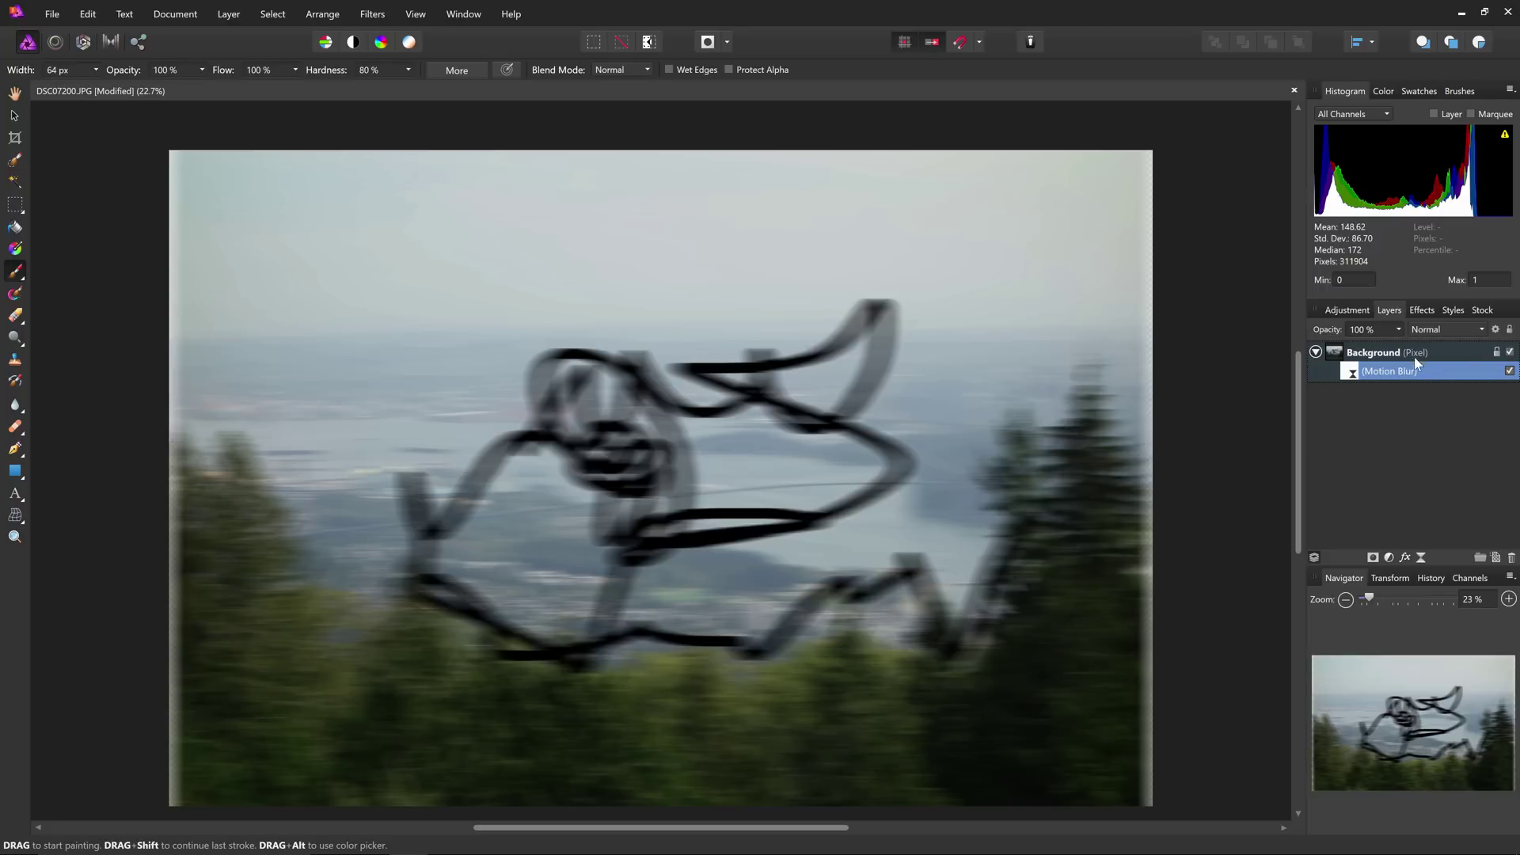
drag(1375, 377, 1341, 383)
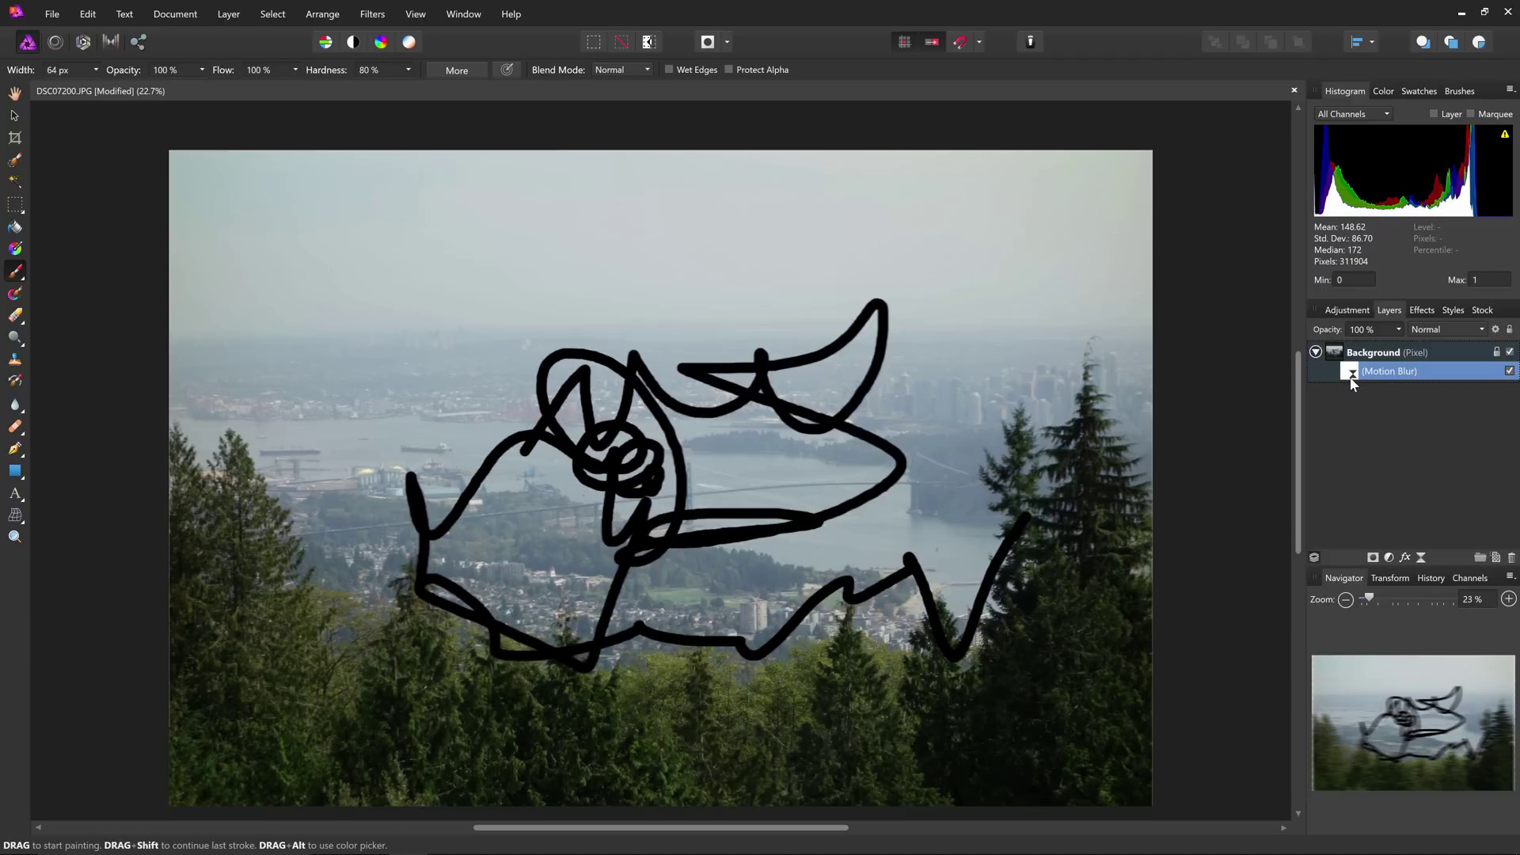
key(ctrl+z)
key(ctrl+z)
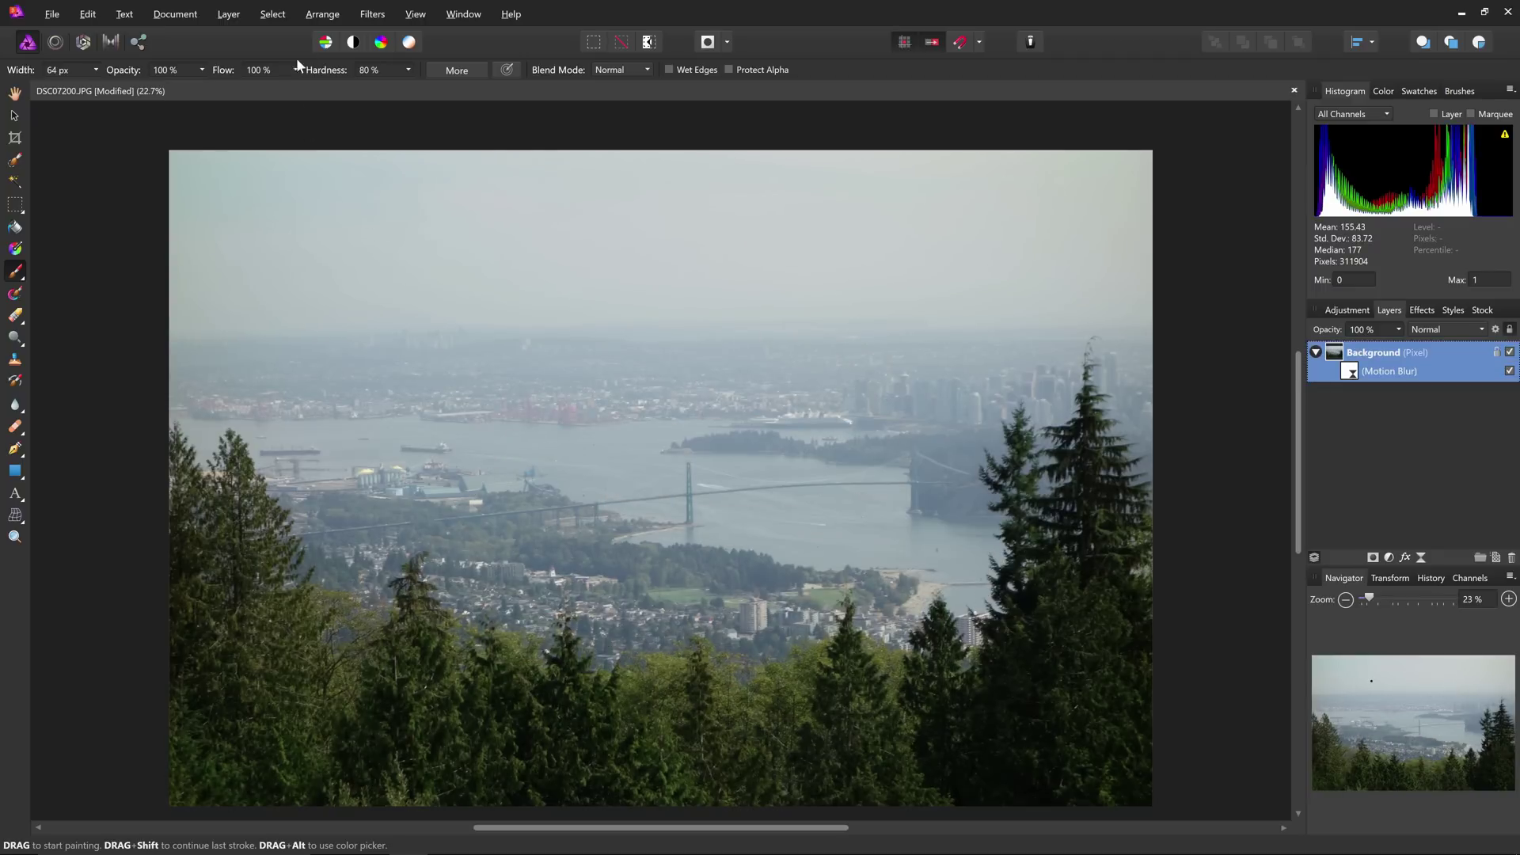
- Dismiss an unapplied haze removal and delete the live Motion Blur filter
click(372, 13)
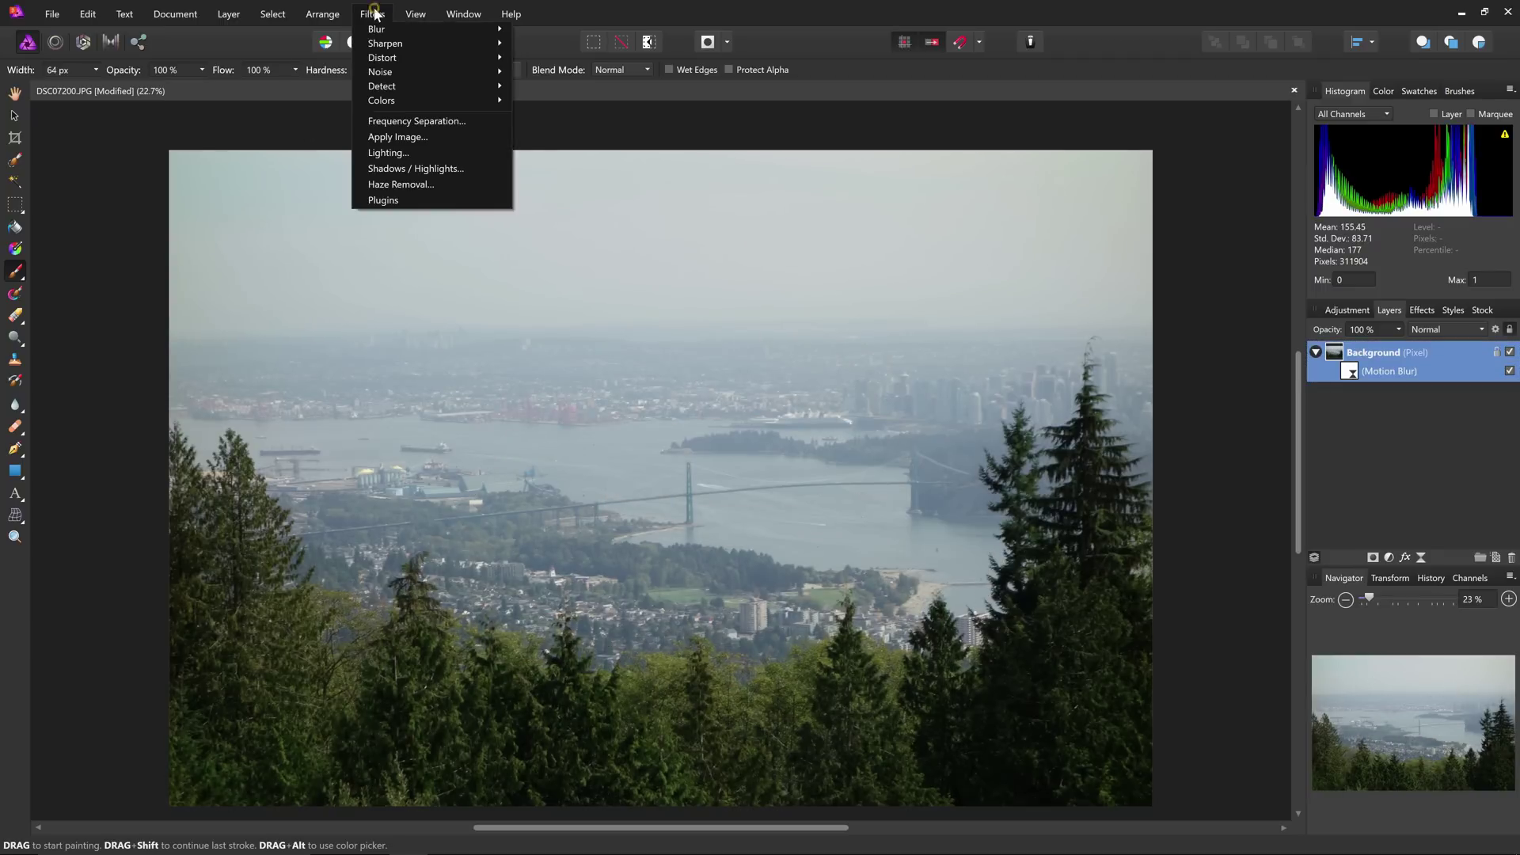
click(453, 185)
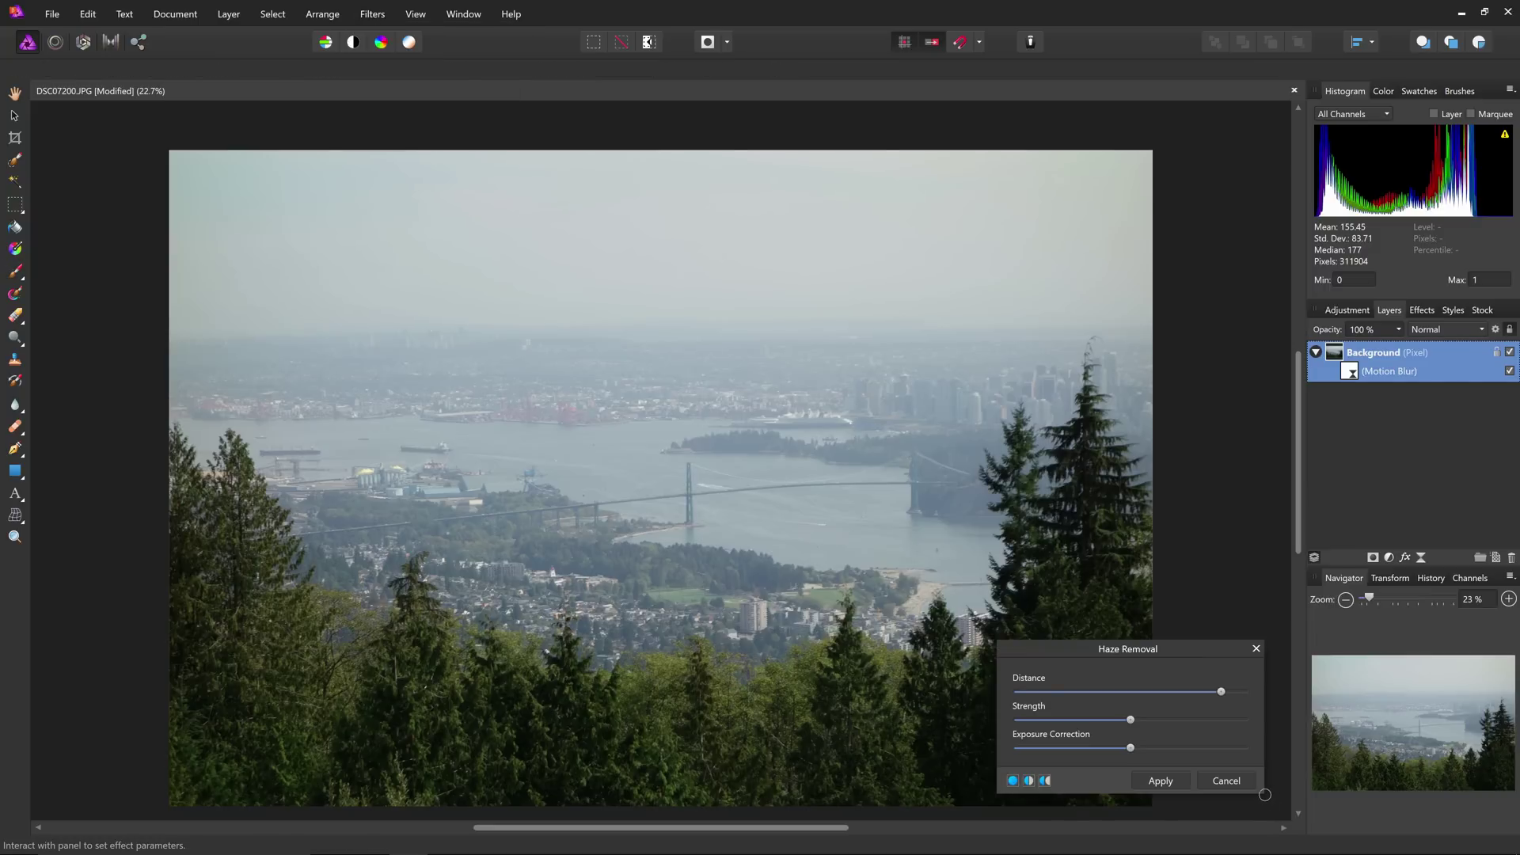
key(b)
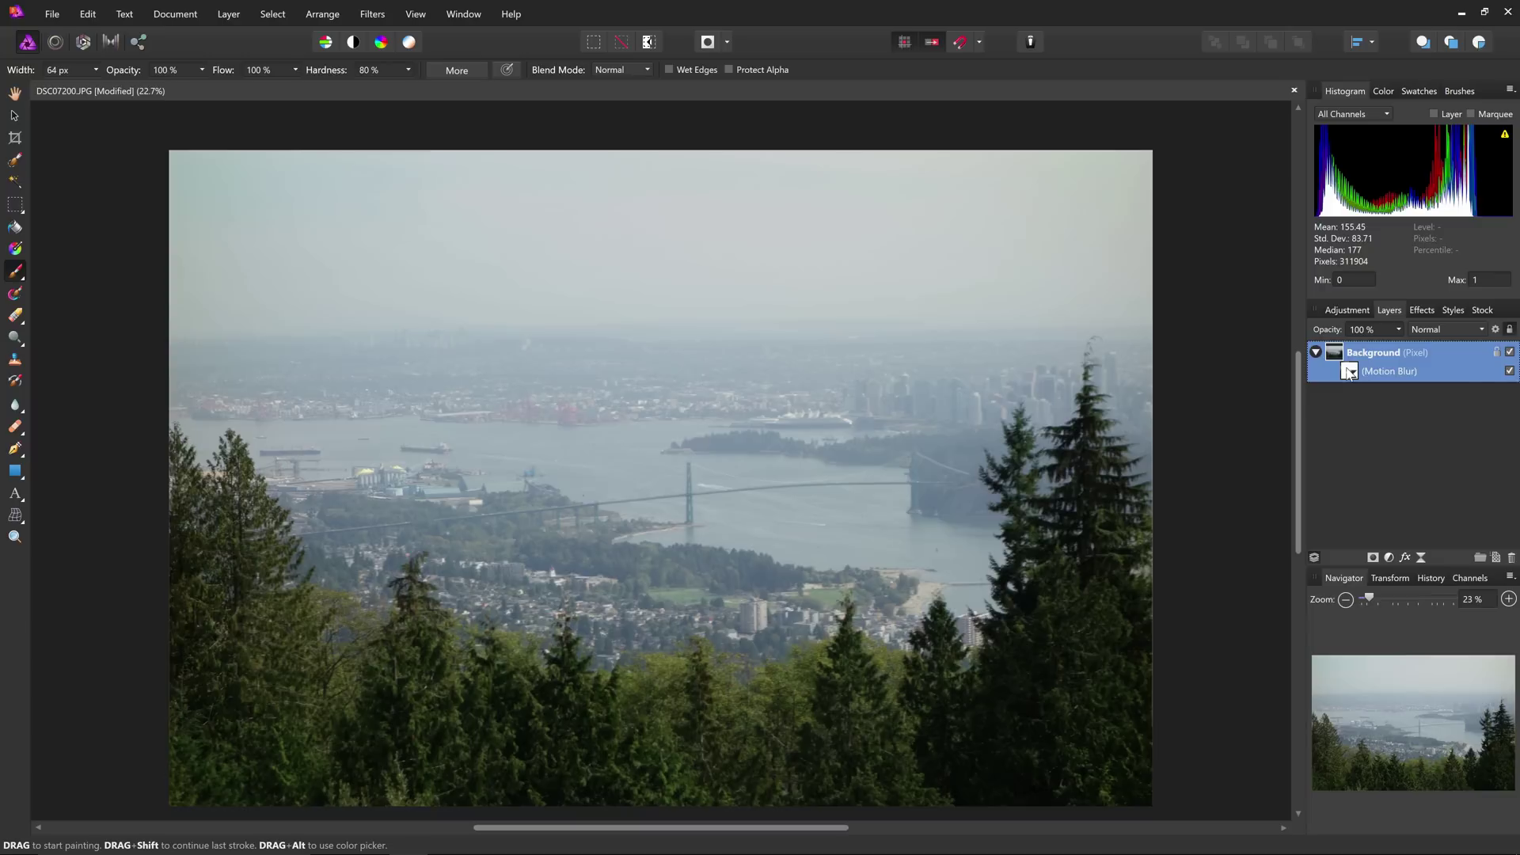
right_click(1351, 372)
click(1373, 458)
- Duplicate Background and preview haze removal at full strength with partial distance
key(ctrl+j)
click(370, 14)
click(412, 182)
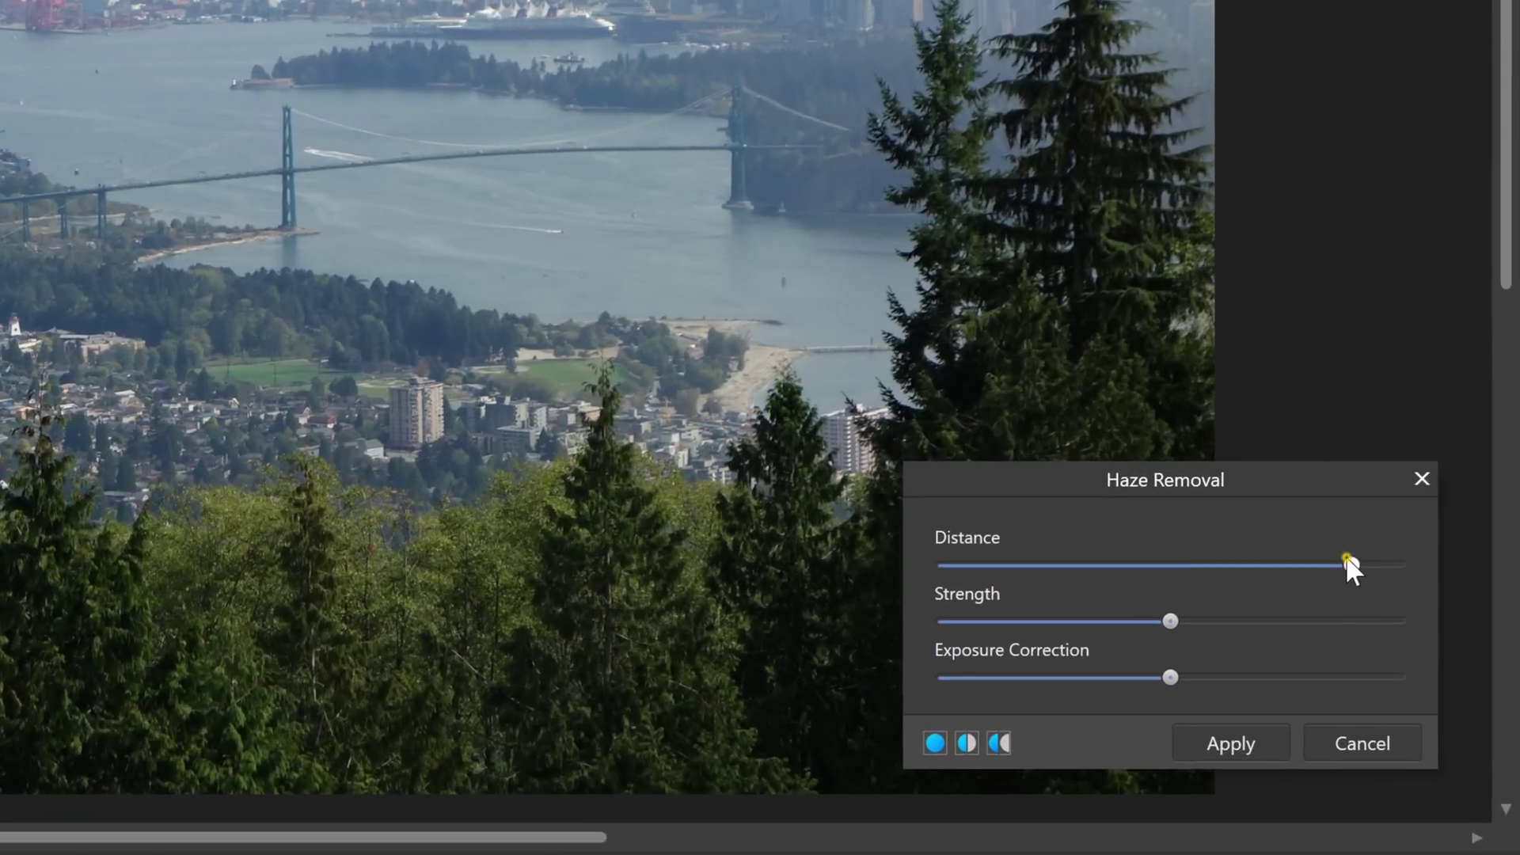
drag(1348, 566, 884, 572)
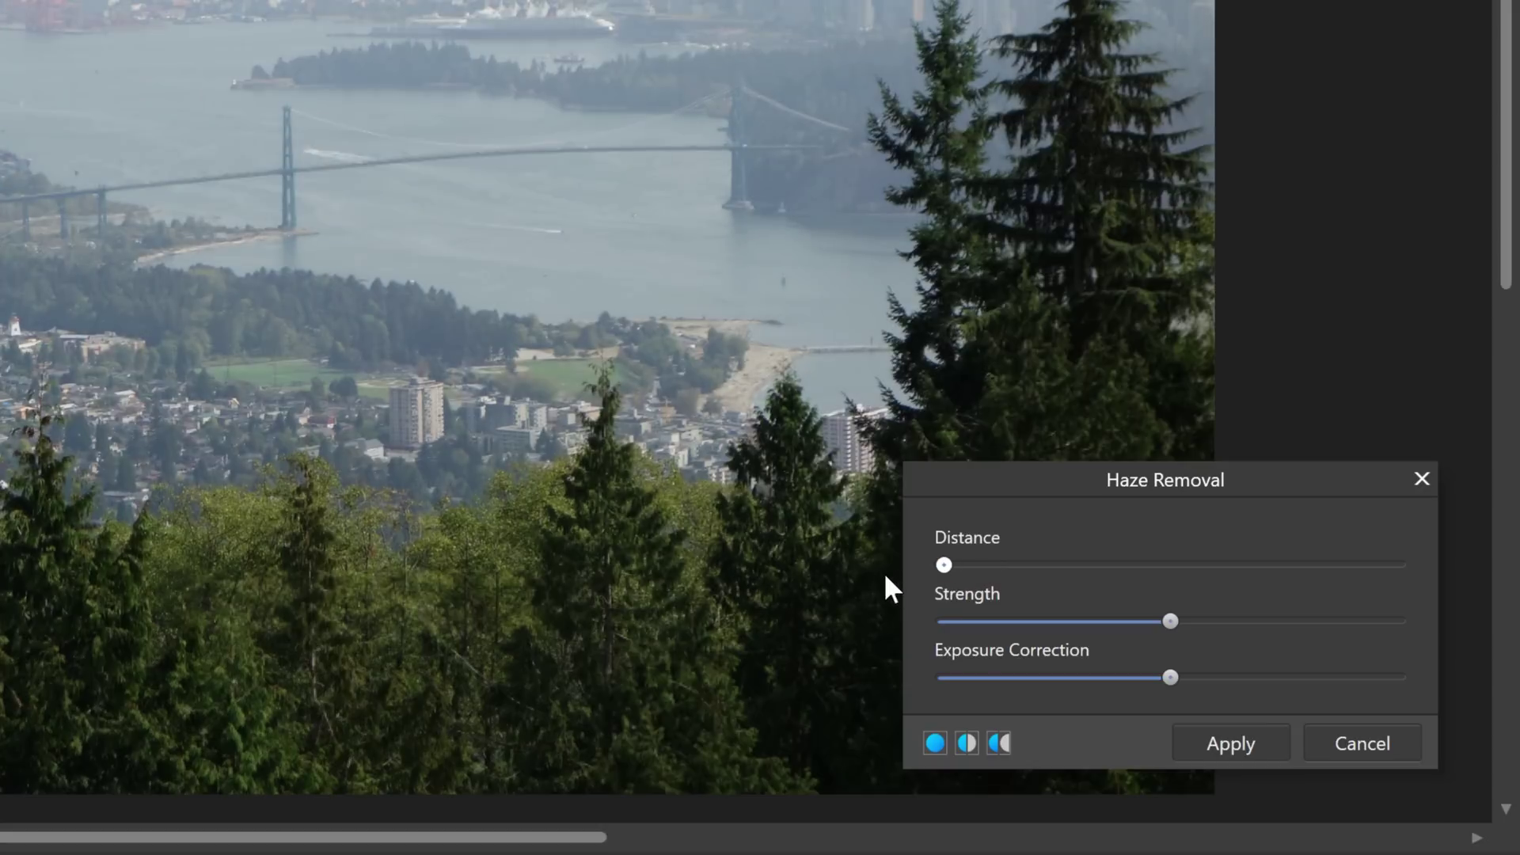
drag(1170, 621, 1397, 621)
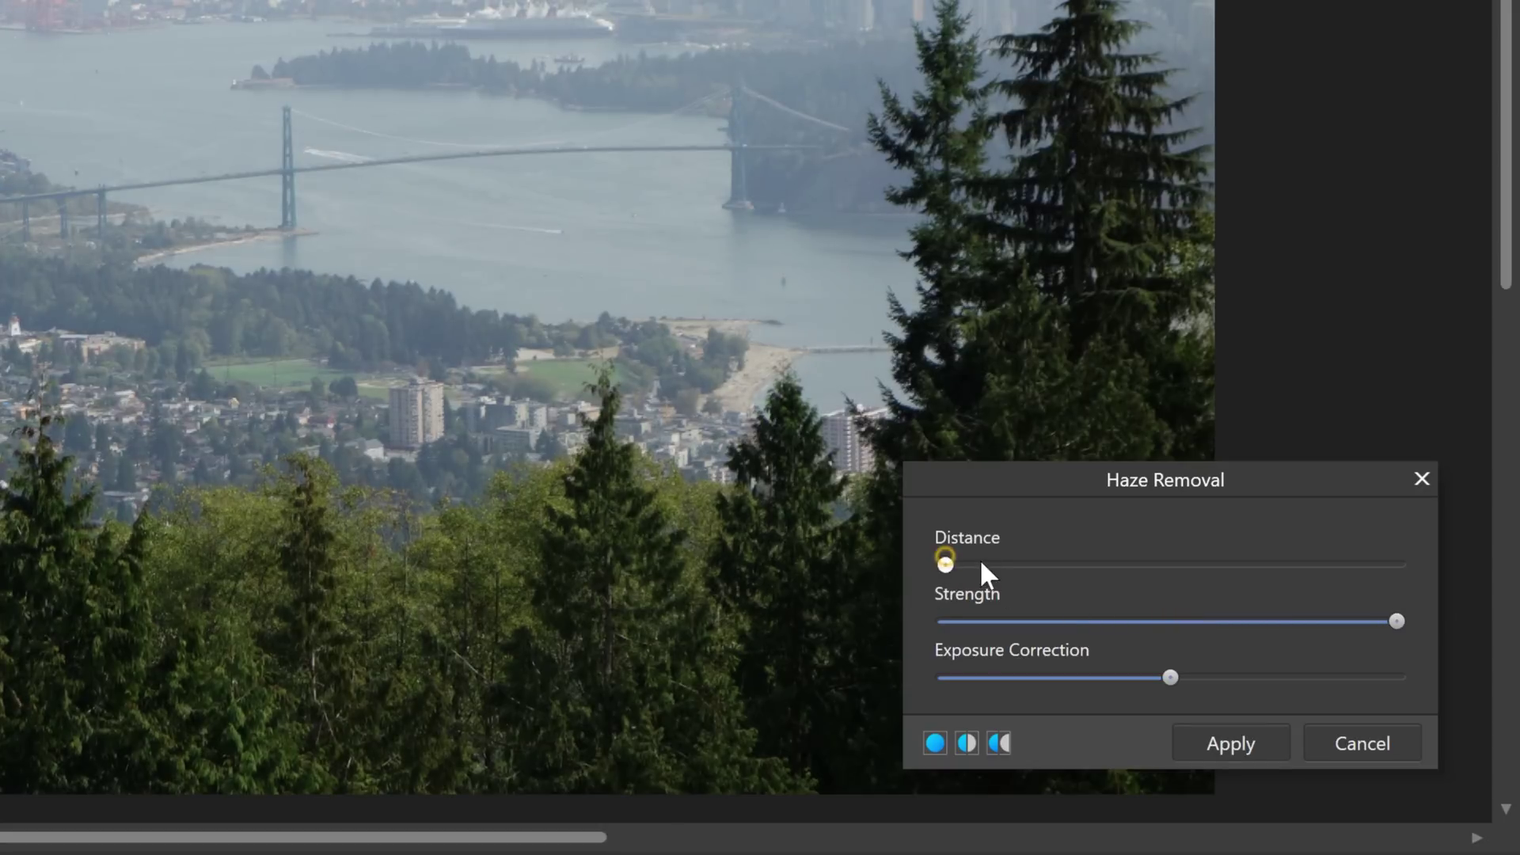
drag(992, 562, 1109, 564)
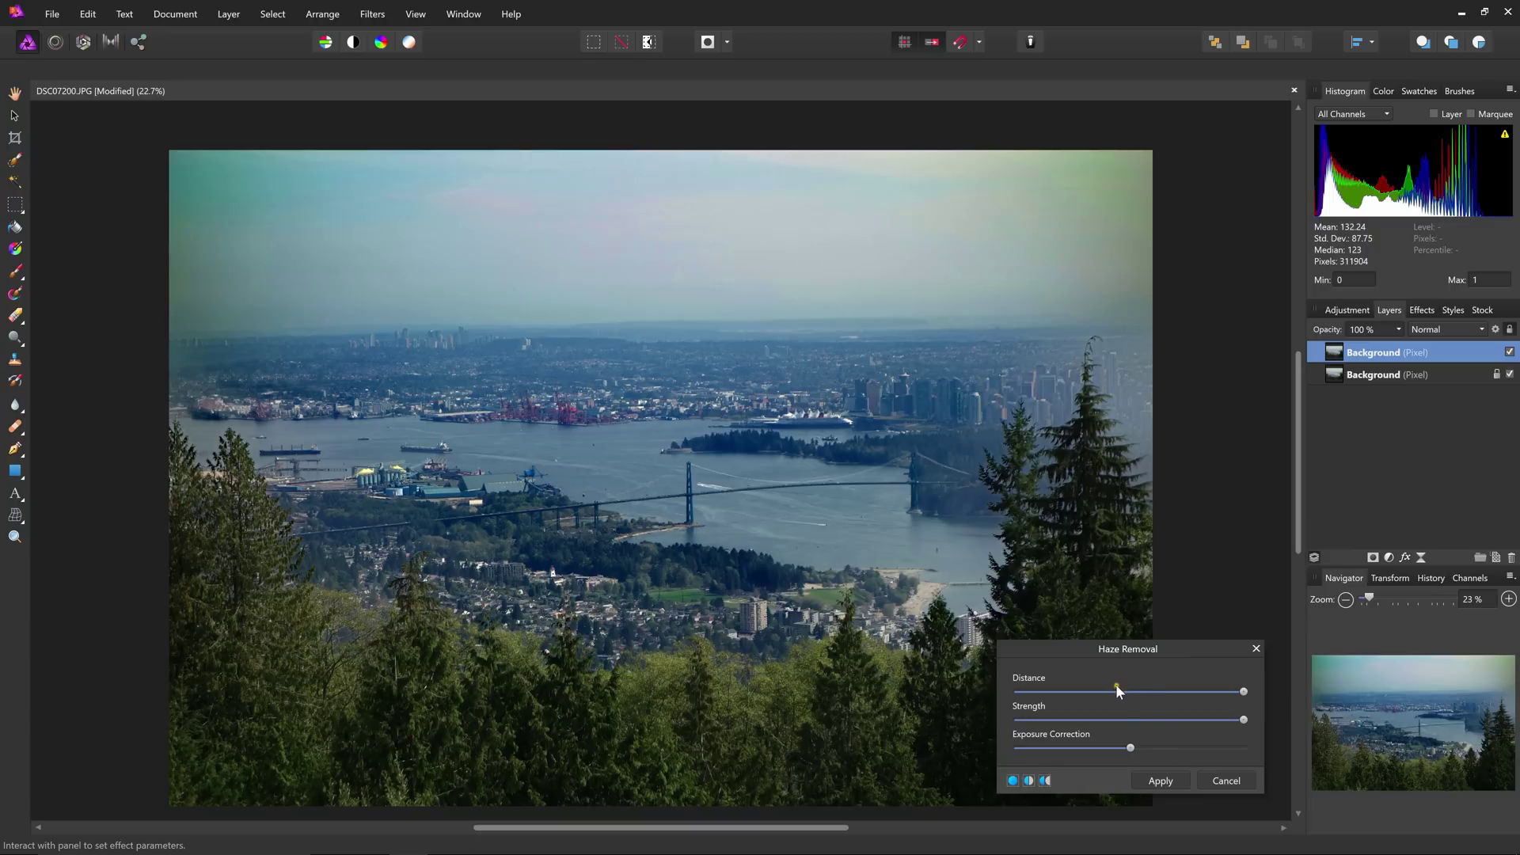
- Discard the haze removal and add a Curves adjustment in the CMYK model
click(1227, 781)
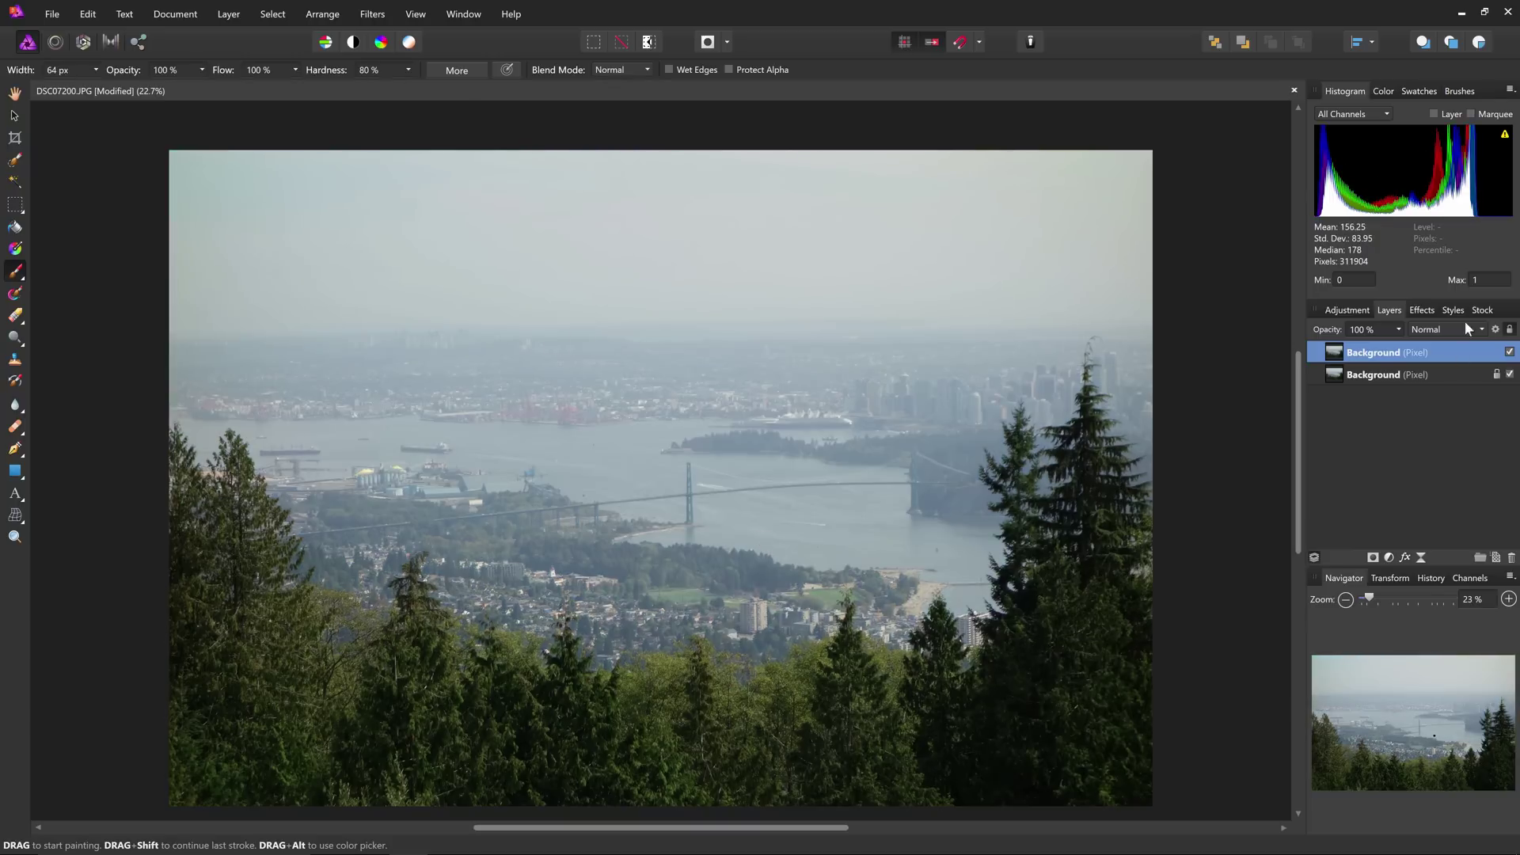
click(1347, 310)
scroll(1370, 463, down, 3)
click(1362, 500)
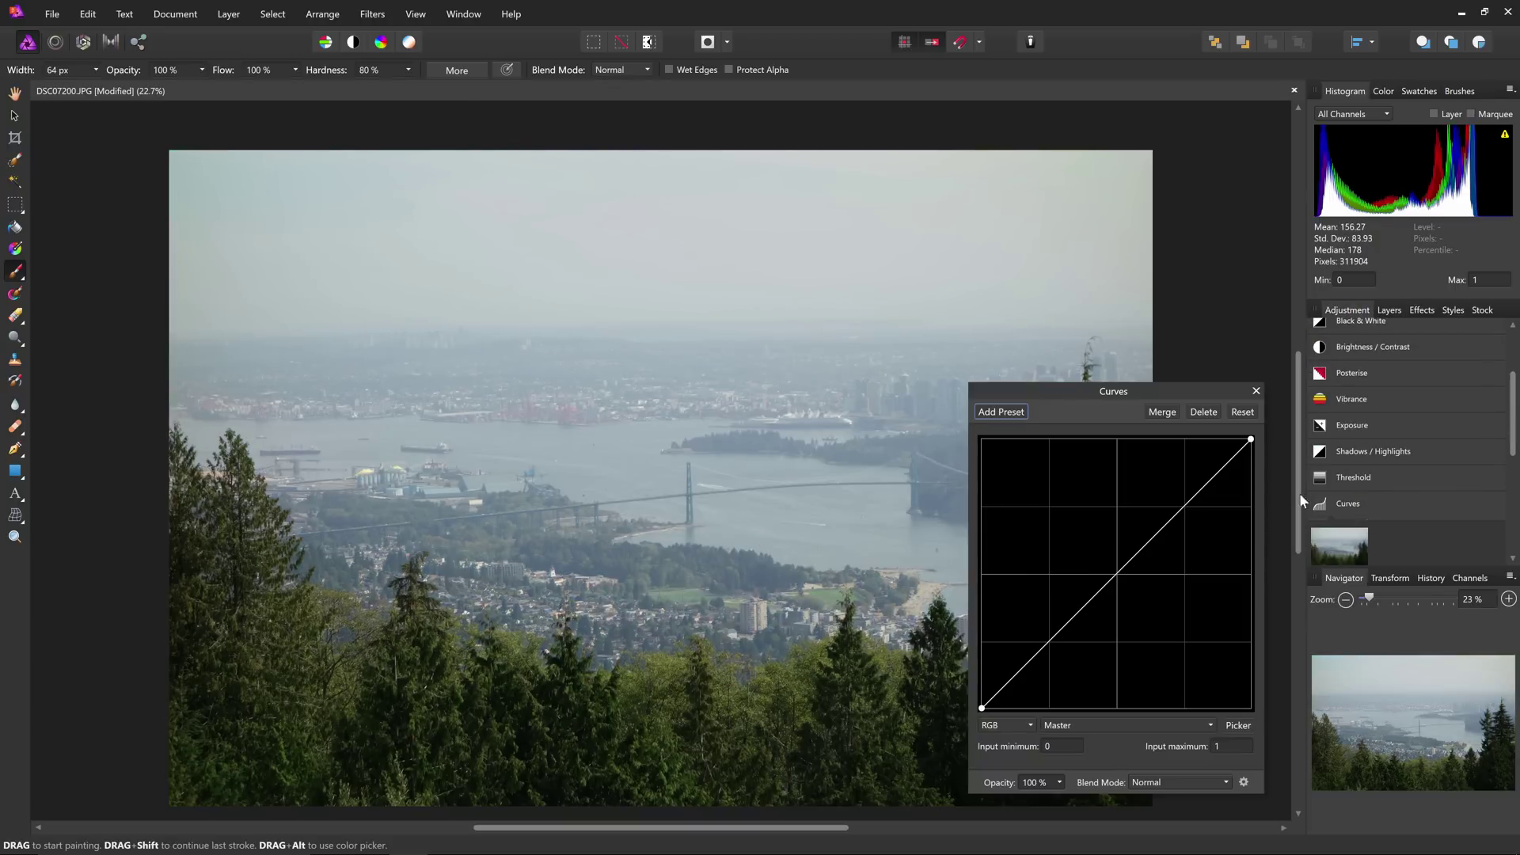
click(1004, 725)
click(1004, 777)
- Bow the Cyan curve upward, lift the Black curve's dark end, and bow Yellow upward
click(1125, 726)
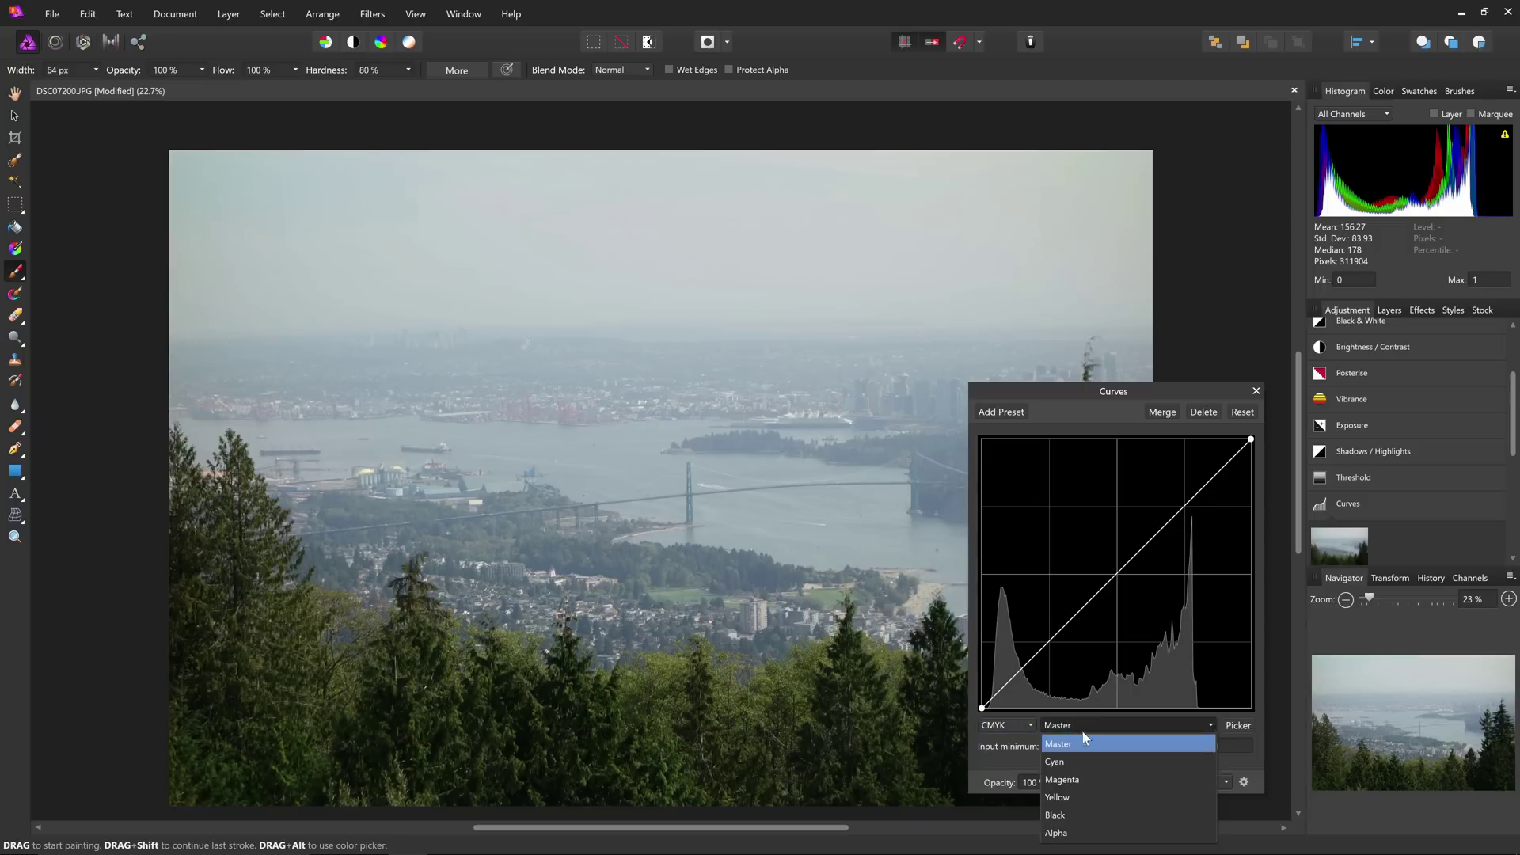
click(1069, 761)
drag(1113, 582, 1095, 552)
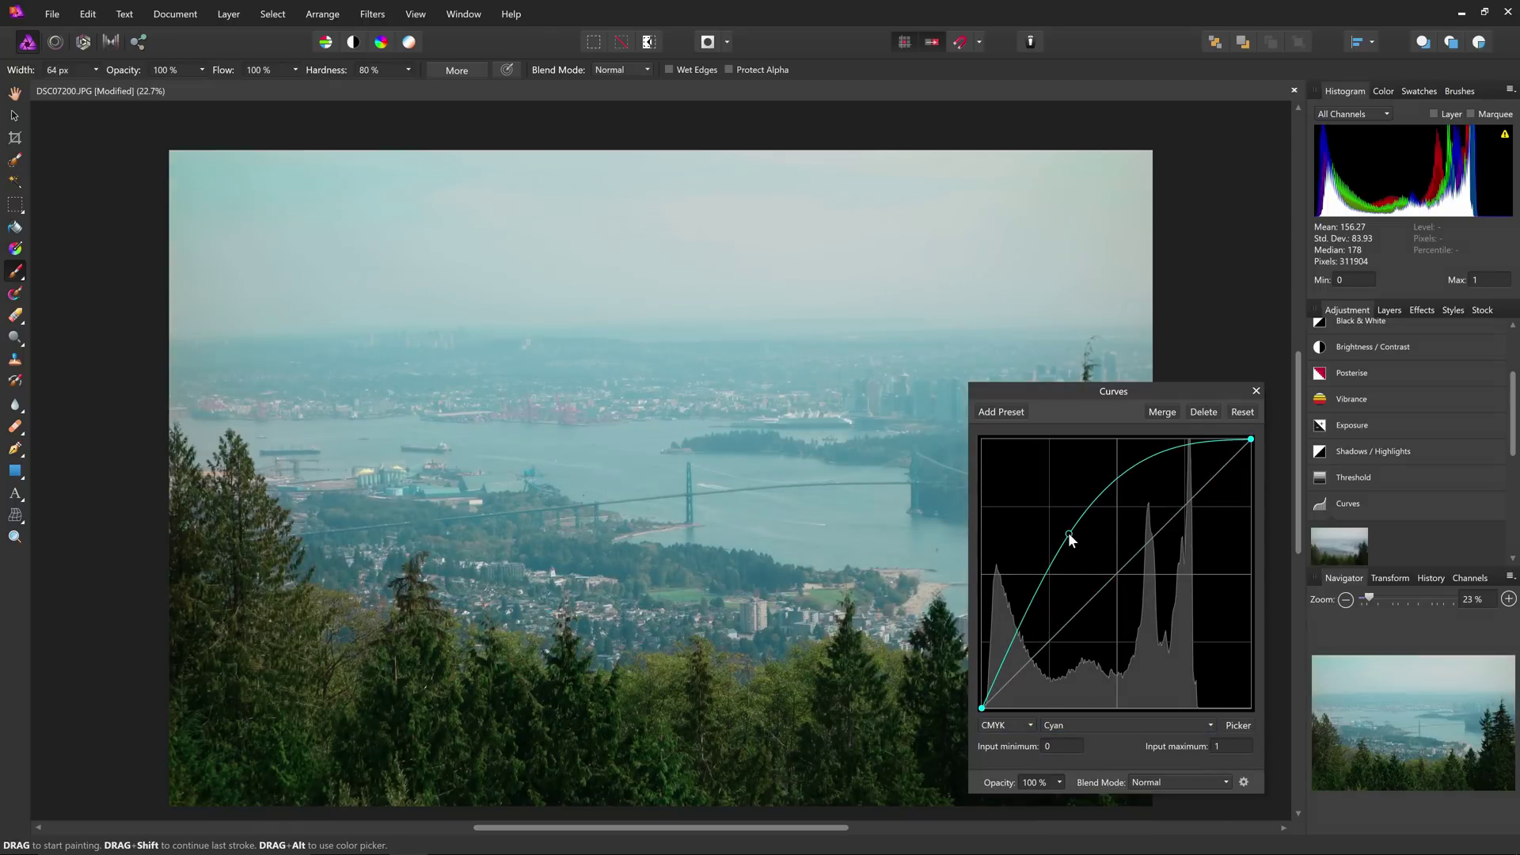
click(1087, 725)
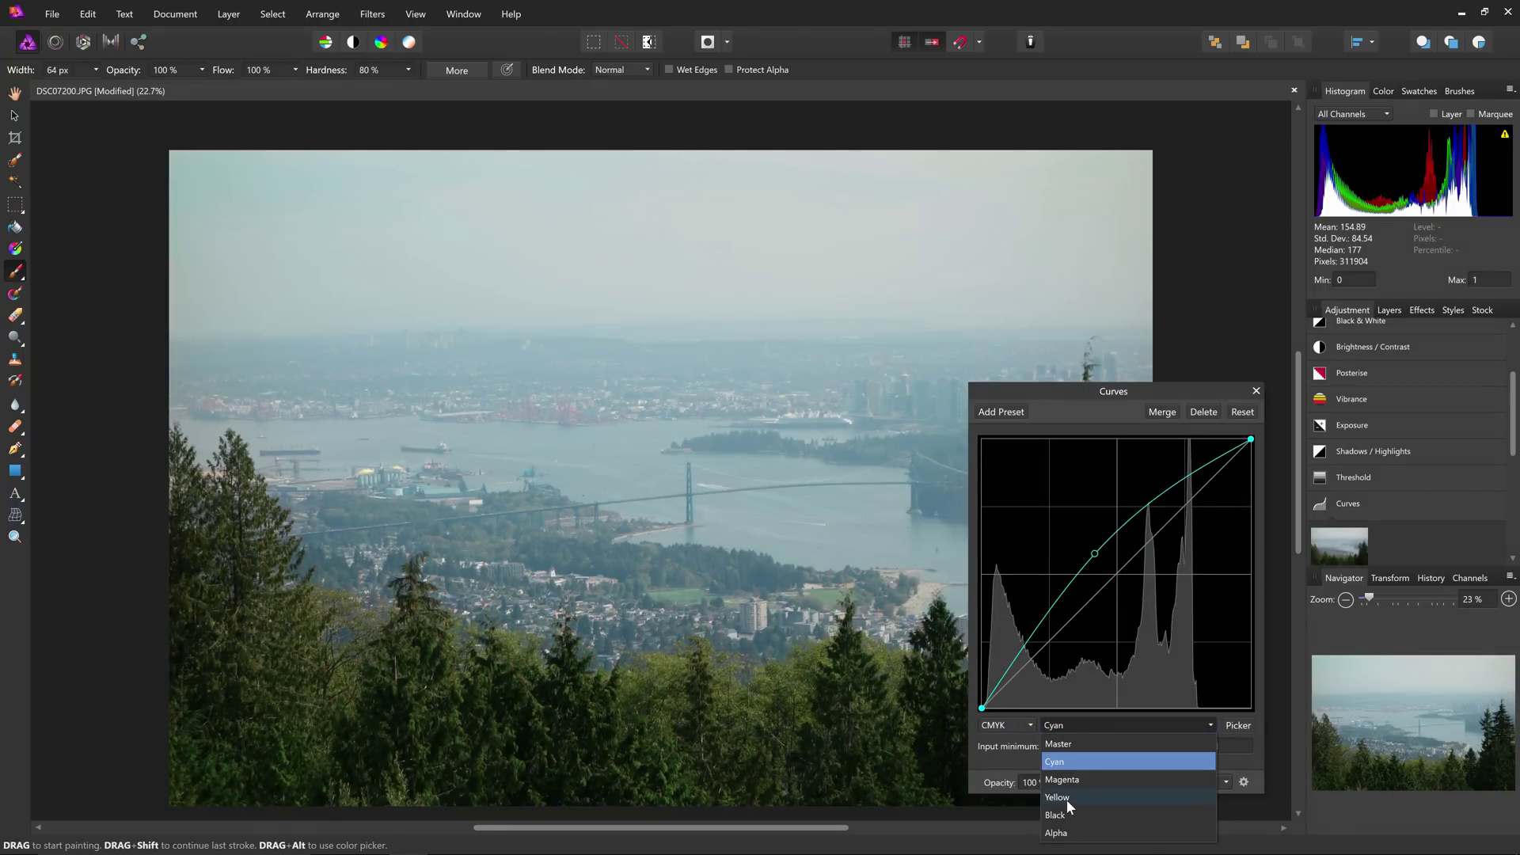
click(1066, 815)
drag(982, 707, 982, 680)
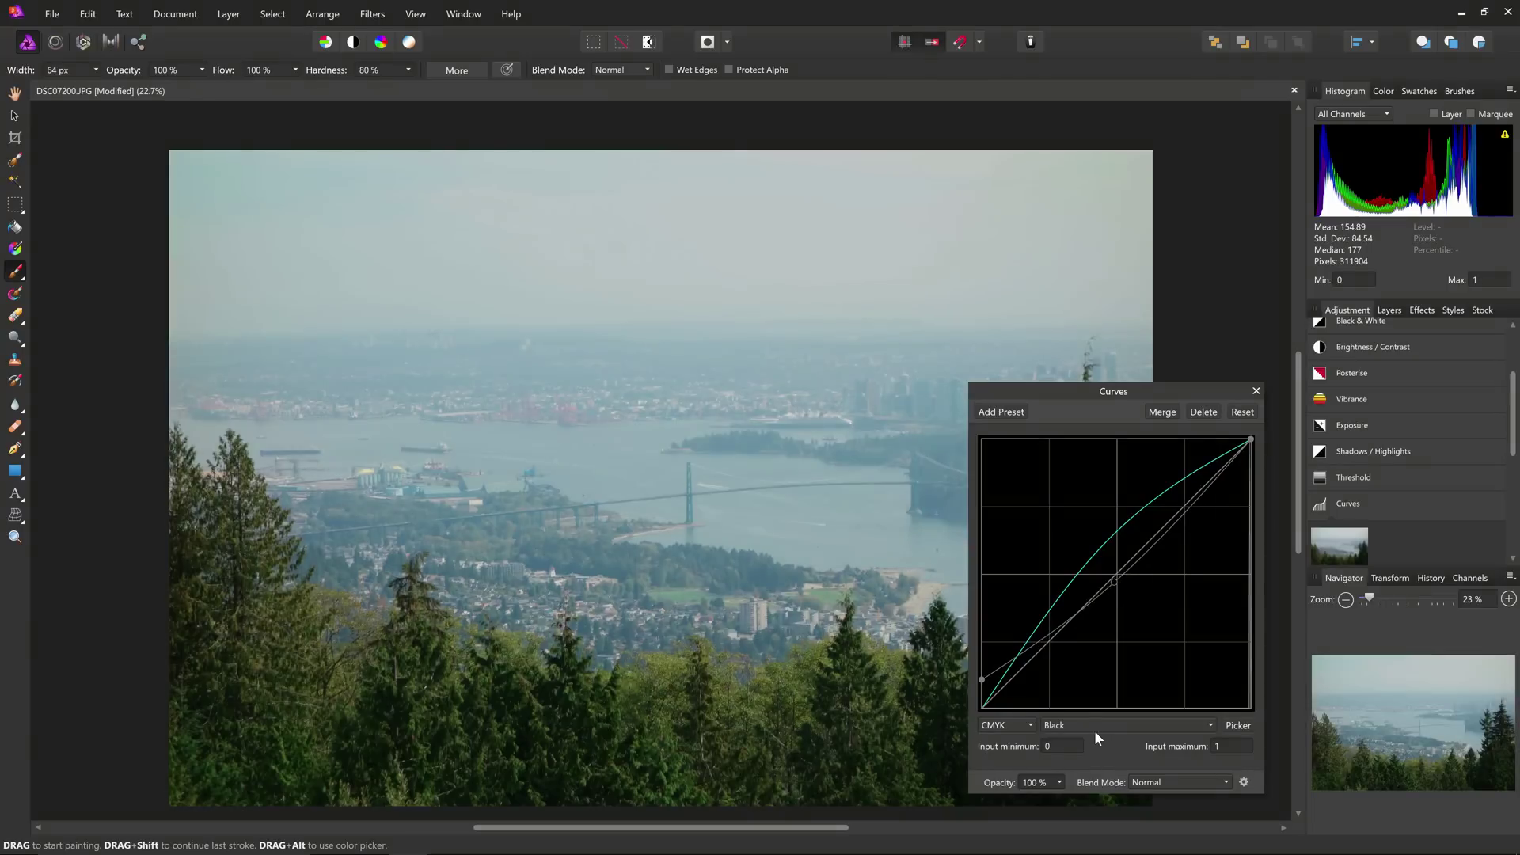
click(1095, 727)
click(1061, 782)
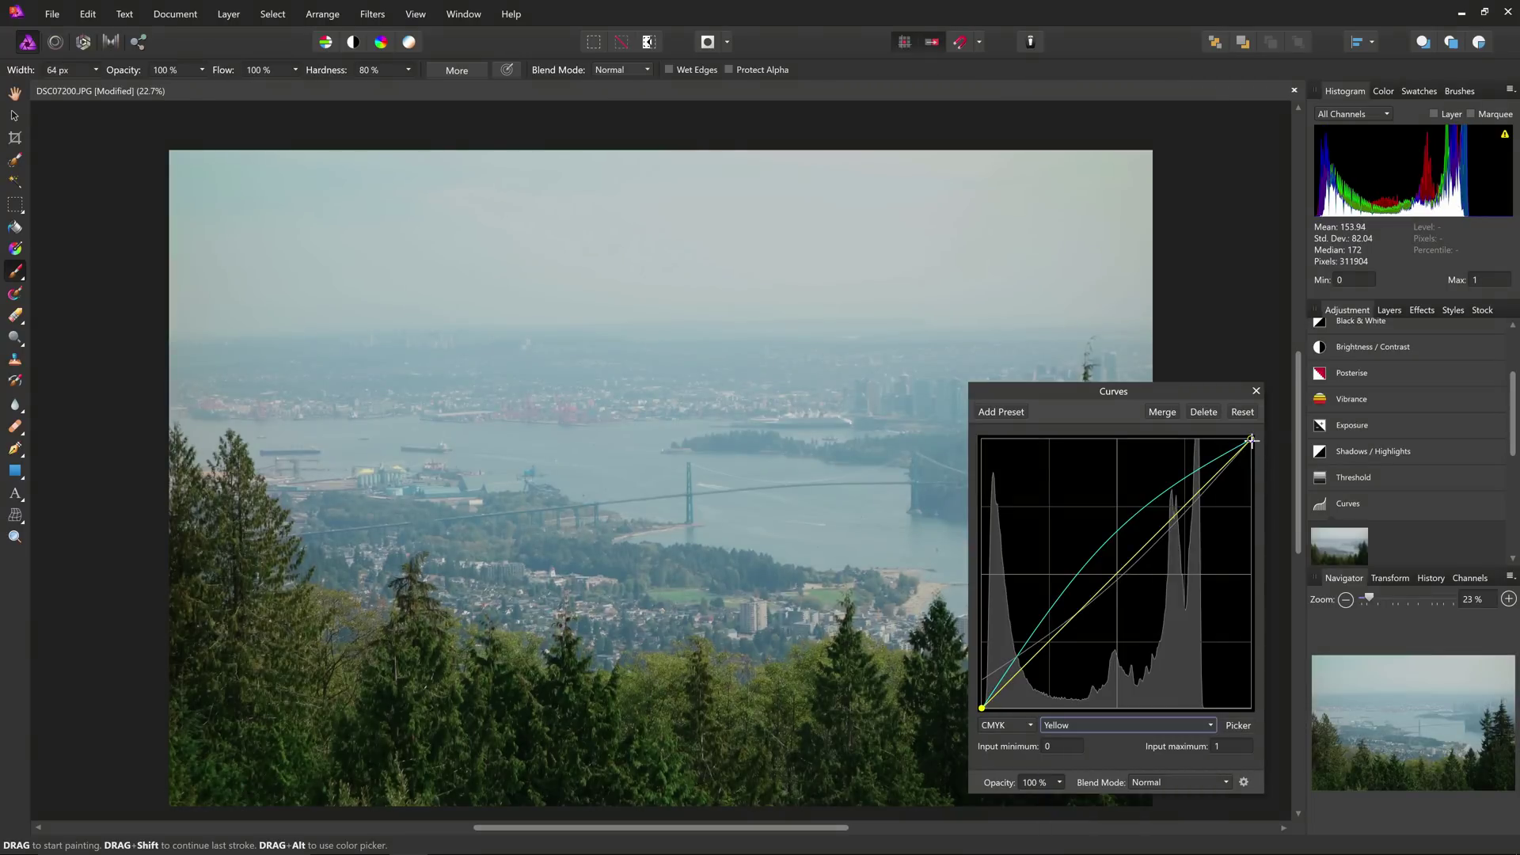
drag(1174, 517, 1134, 489)
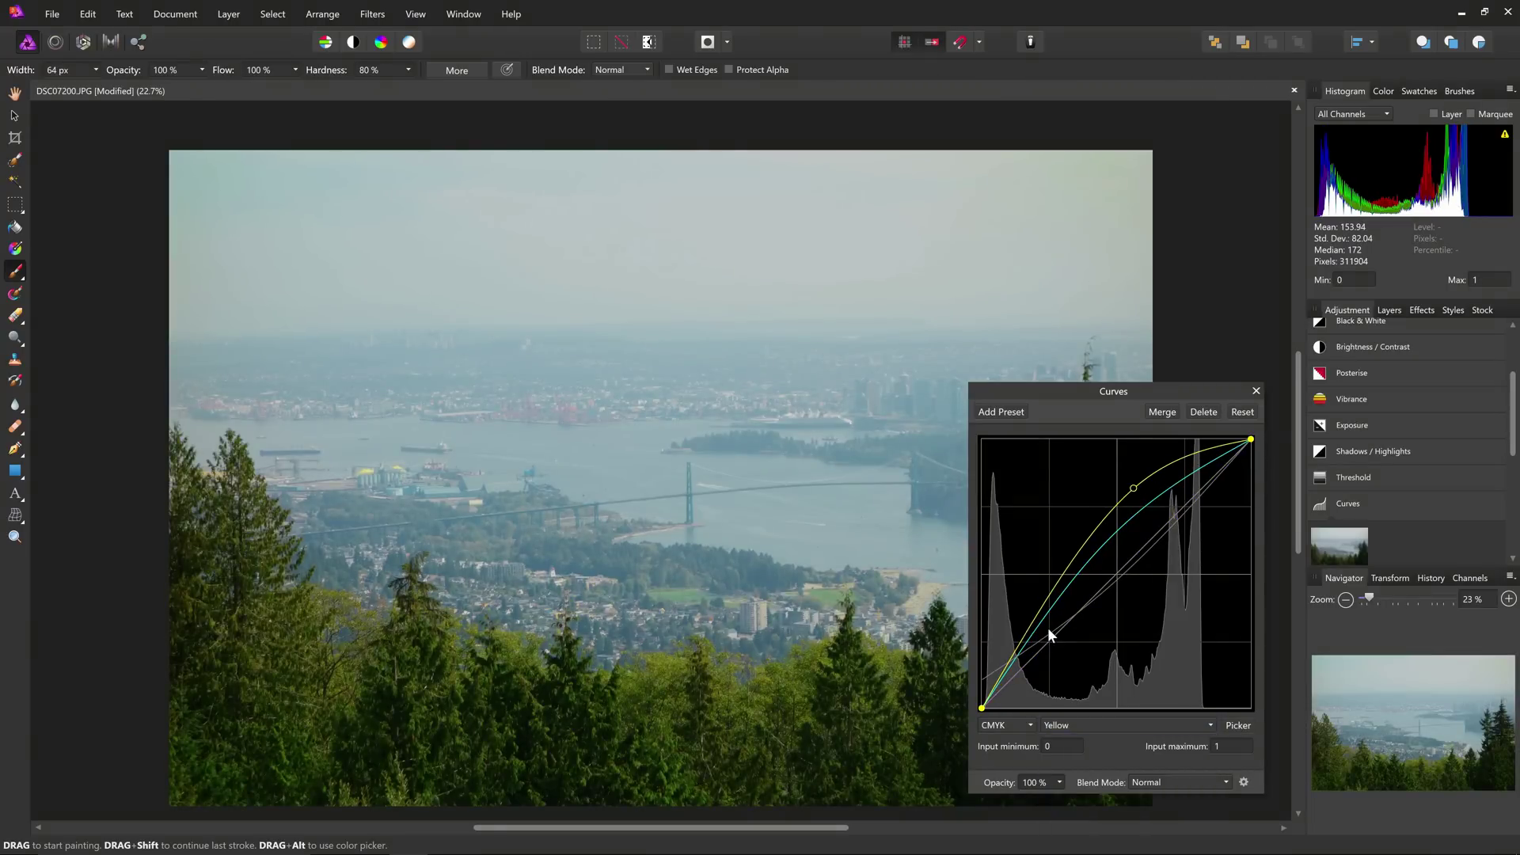
- Switch the curves to LAB and bend the AOpponent channel into an S-curve
click(1006, 726)
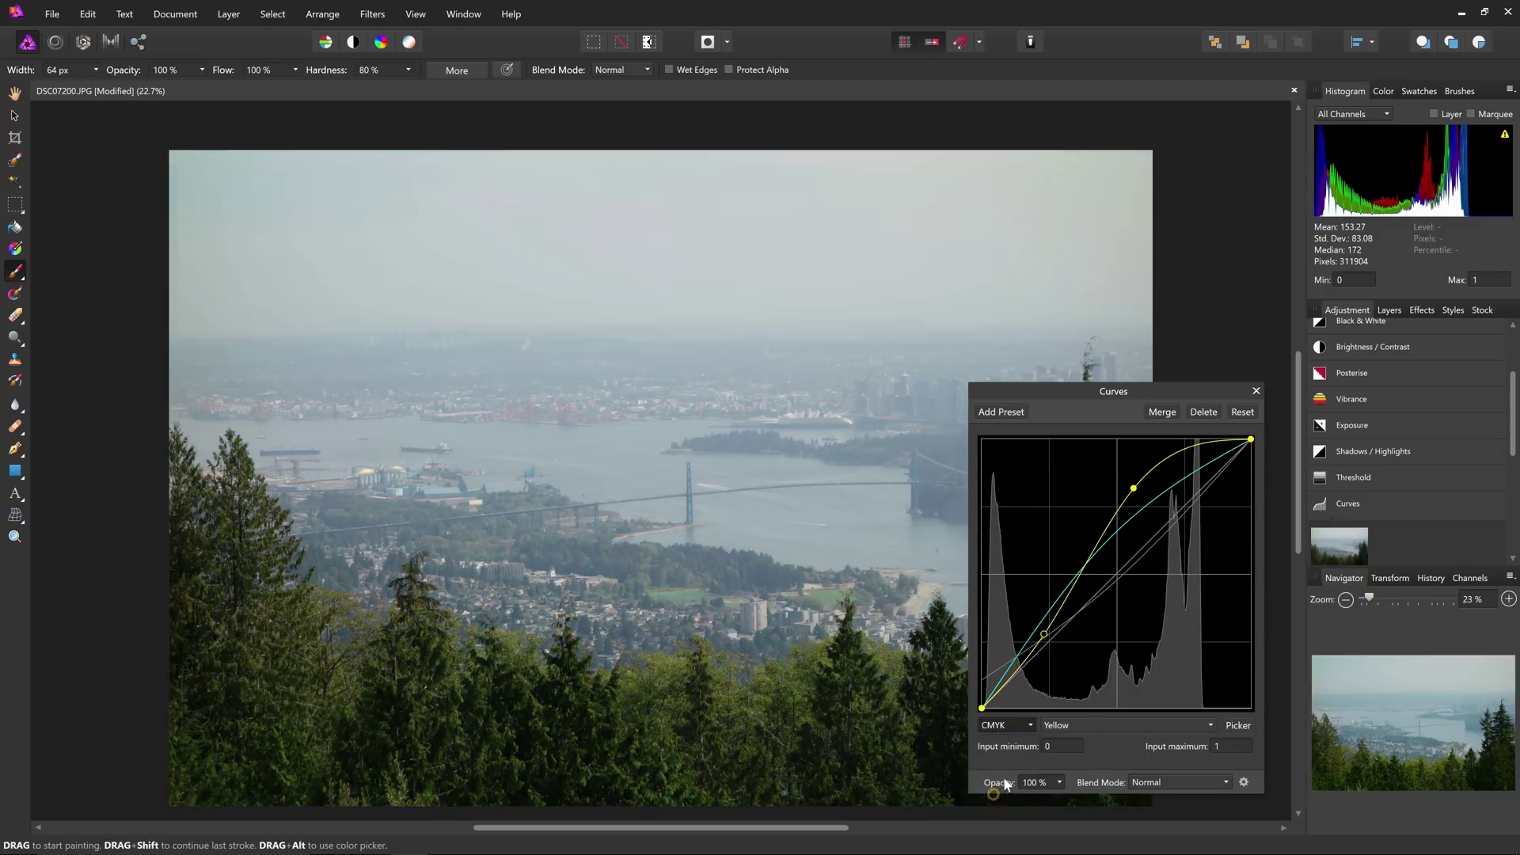
click(1006, 760)
click(1078, 727)
click(1063, 759)
mouse_move(1116, 578)
mouse_down()
mouse_move(1134, 598)
mouse_move(1177, 499)
mouse_up()
drag(1053, 637, 1053, 649)
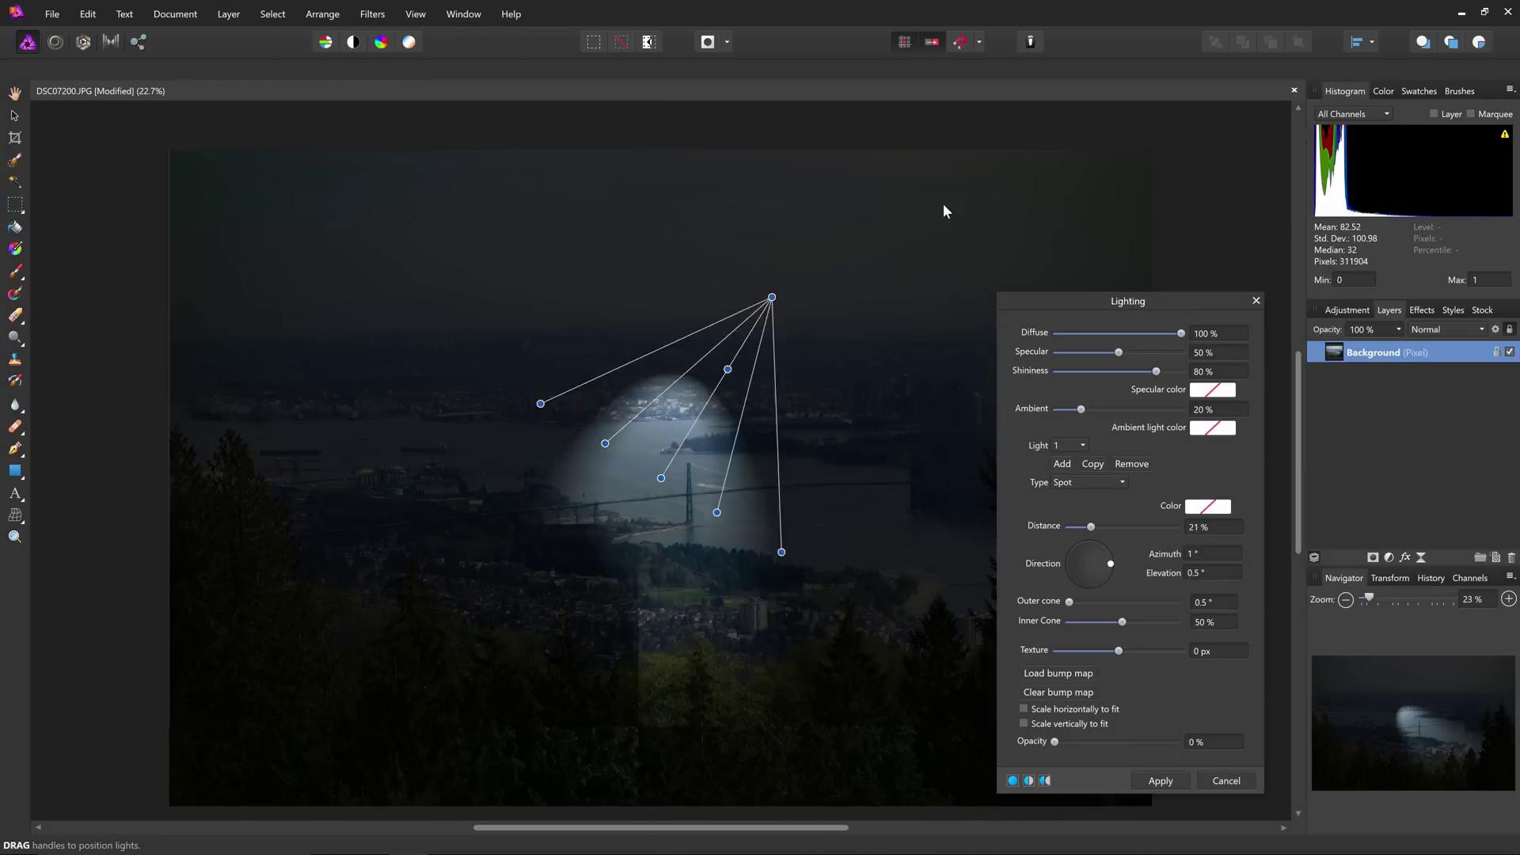
- Preview an orange-specular point light placed over the sky, then cancel Lighting
click(1122, 482)
click(1086, 520)
mouse_move(190, 159)
mouse_down()
mouse_move(867, 250)
mouse_move(811, 174)
mouse_up()
click(1212, 389)
click(1133, 524)
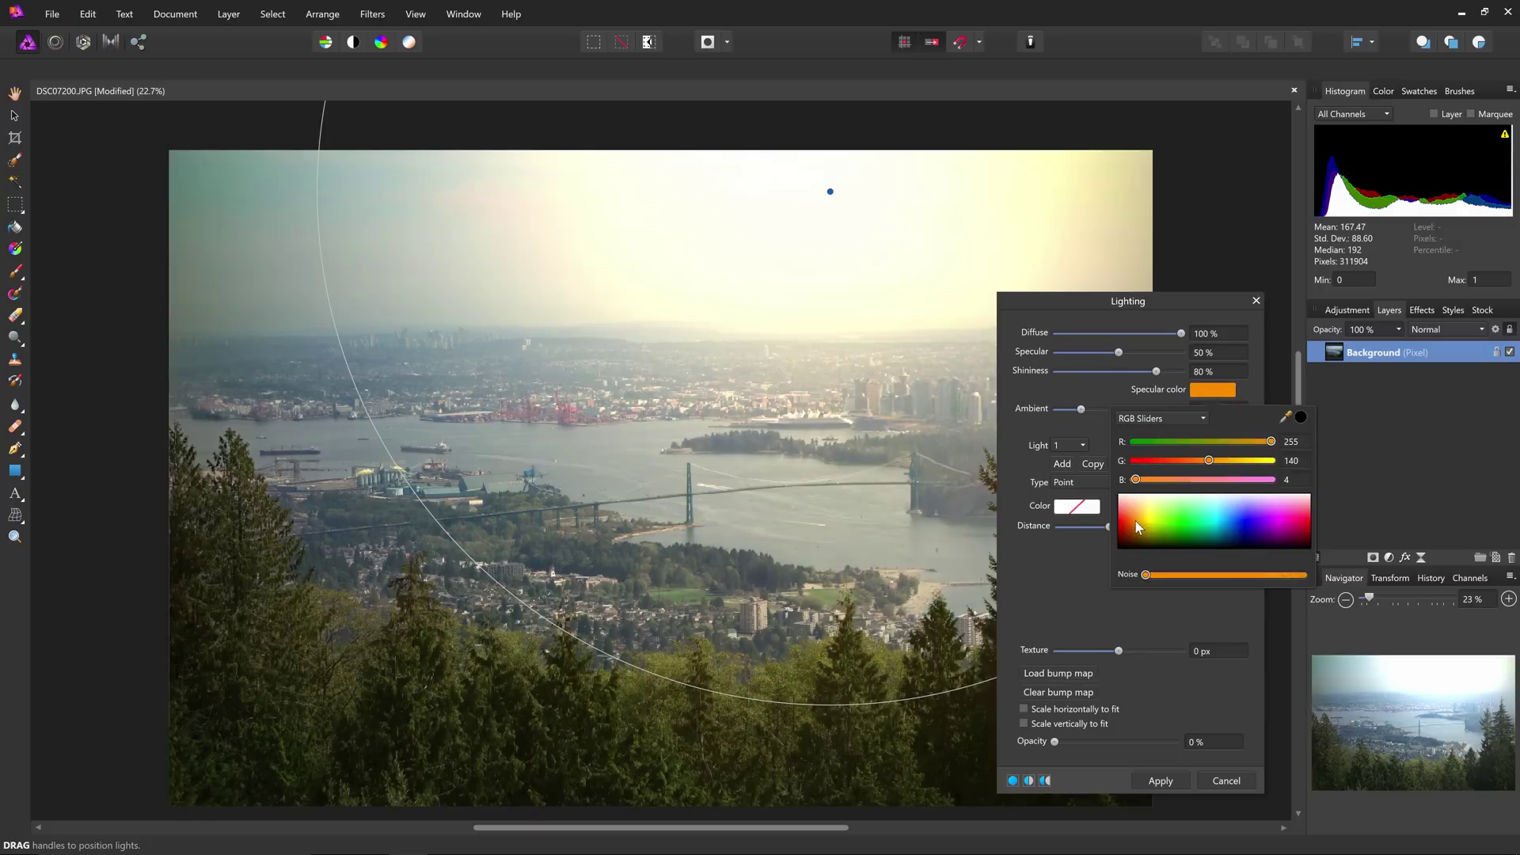
click(1242, 781)
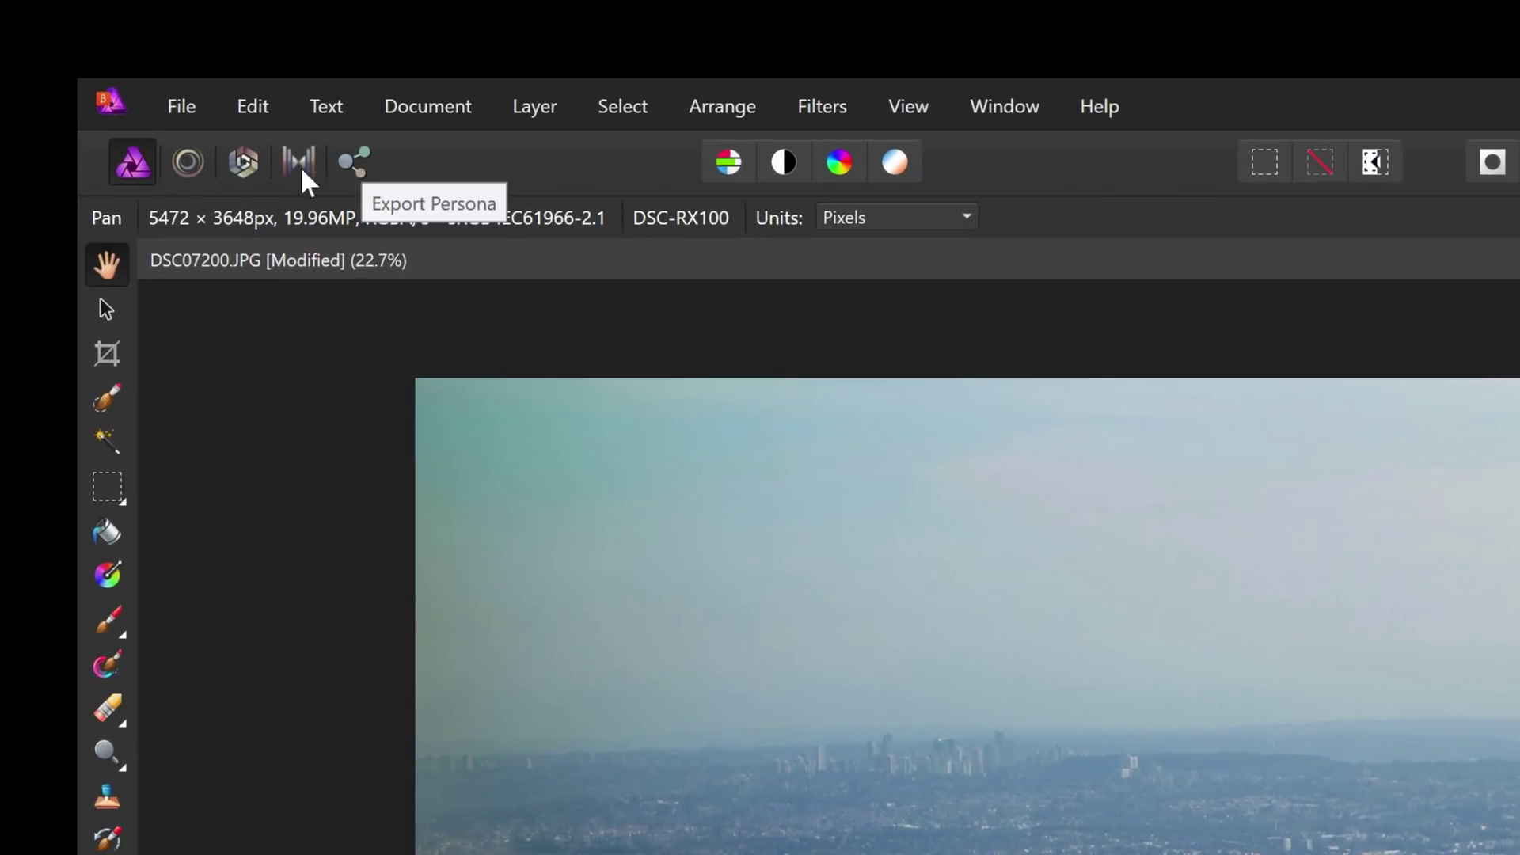
click(193, 164)
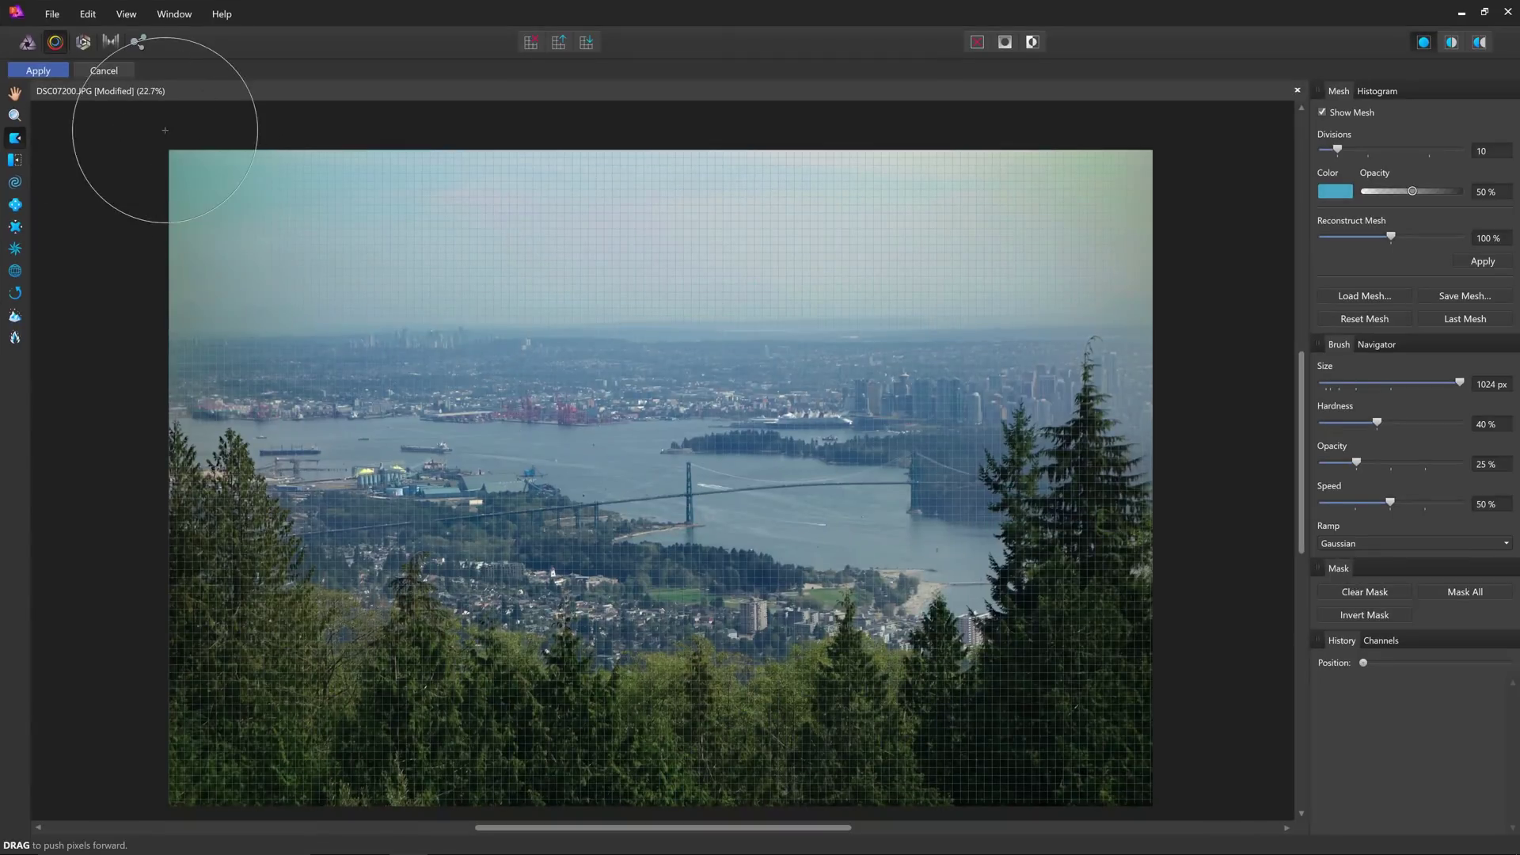
click(84, 70)
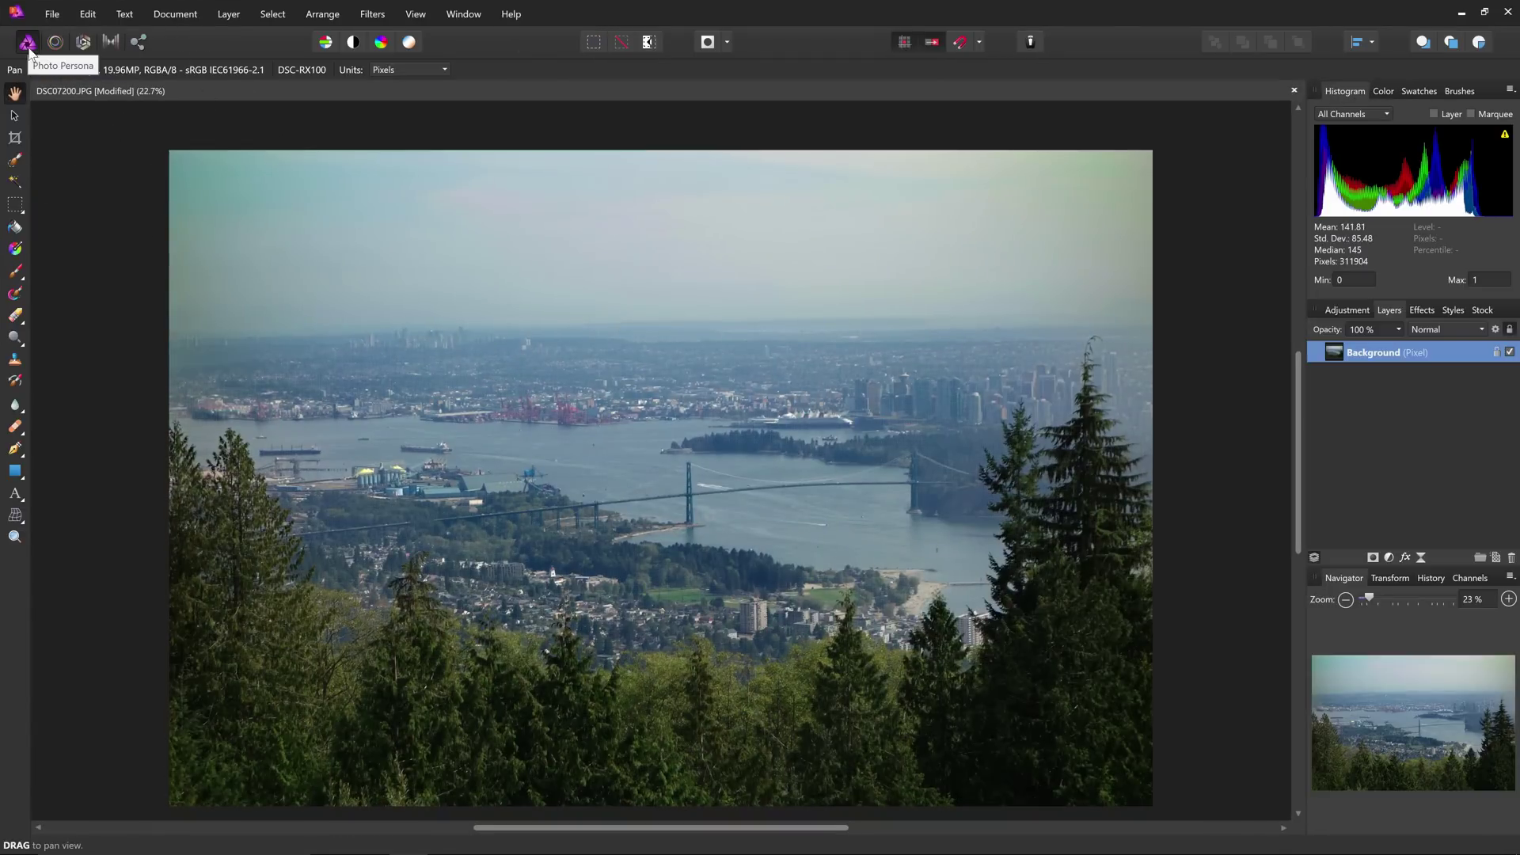
click(56, 42)
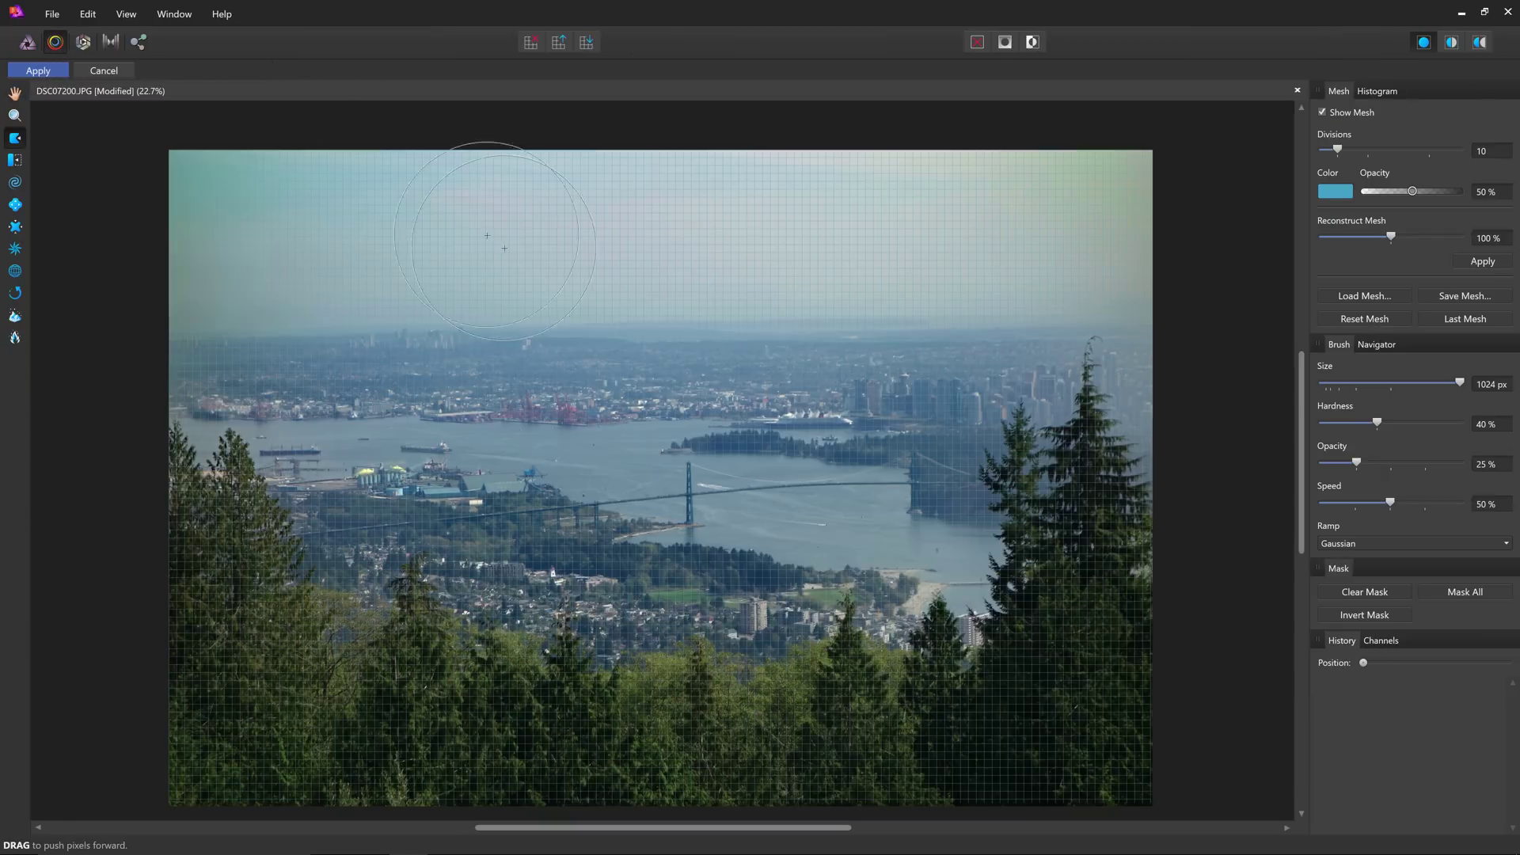
drag(452, 351, 441, 373)
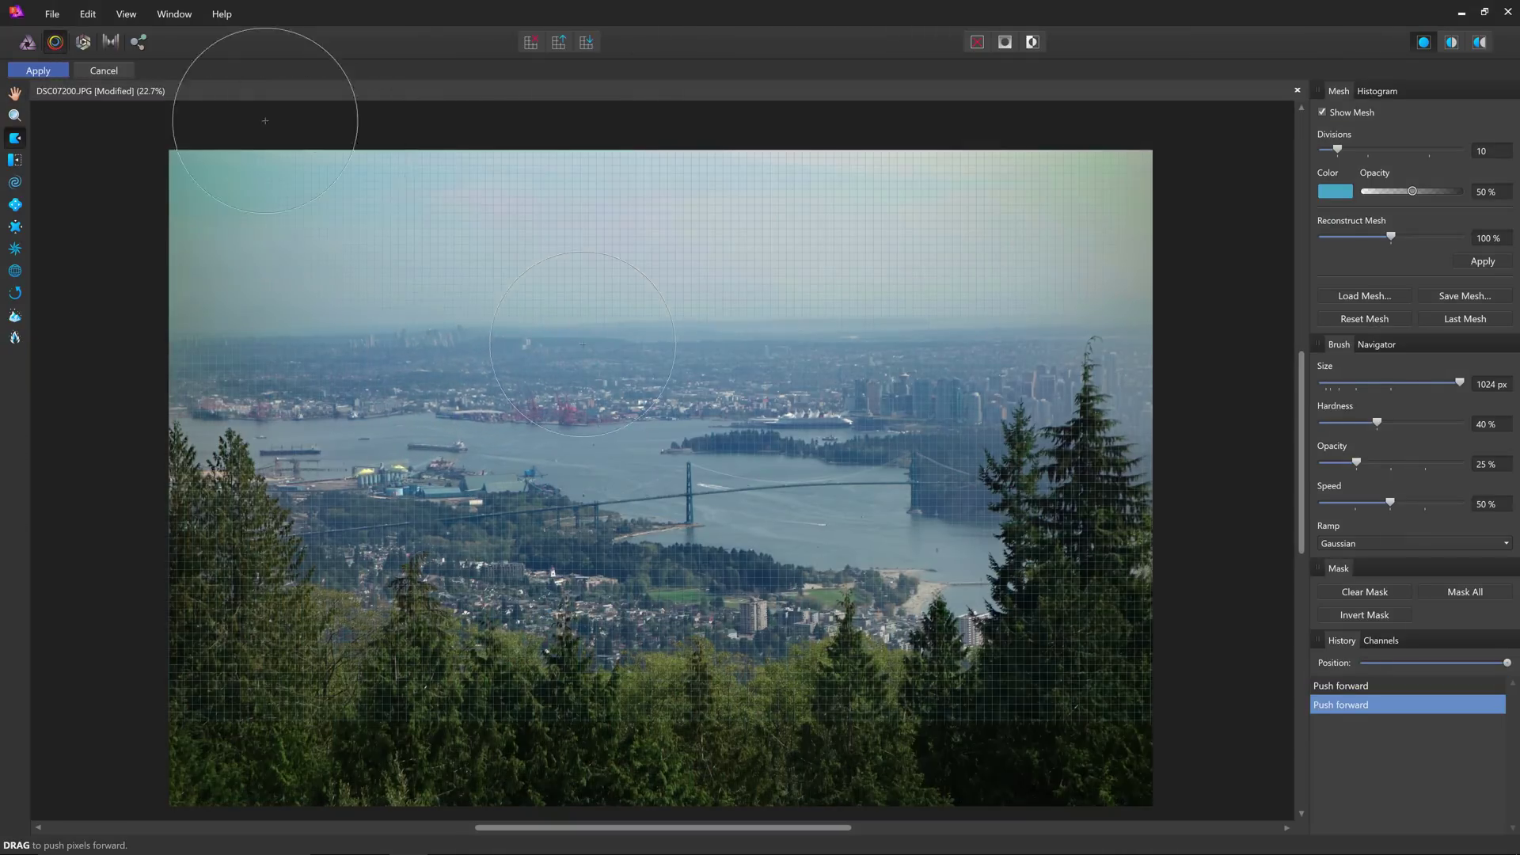
click(92, 73)
click(83, 42)
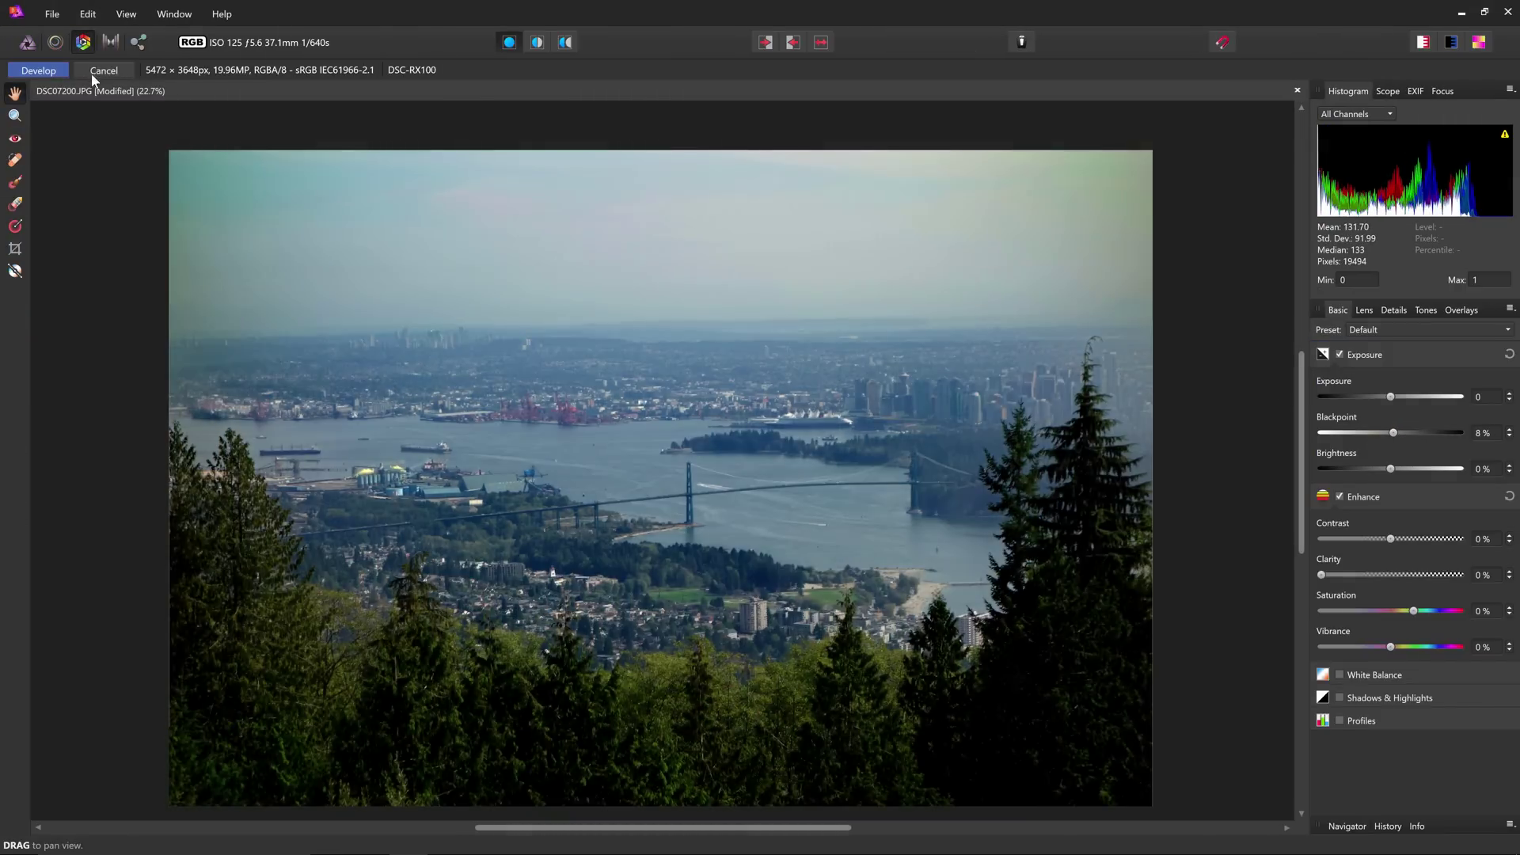
click(95, 71)
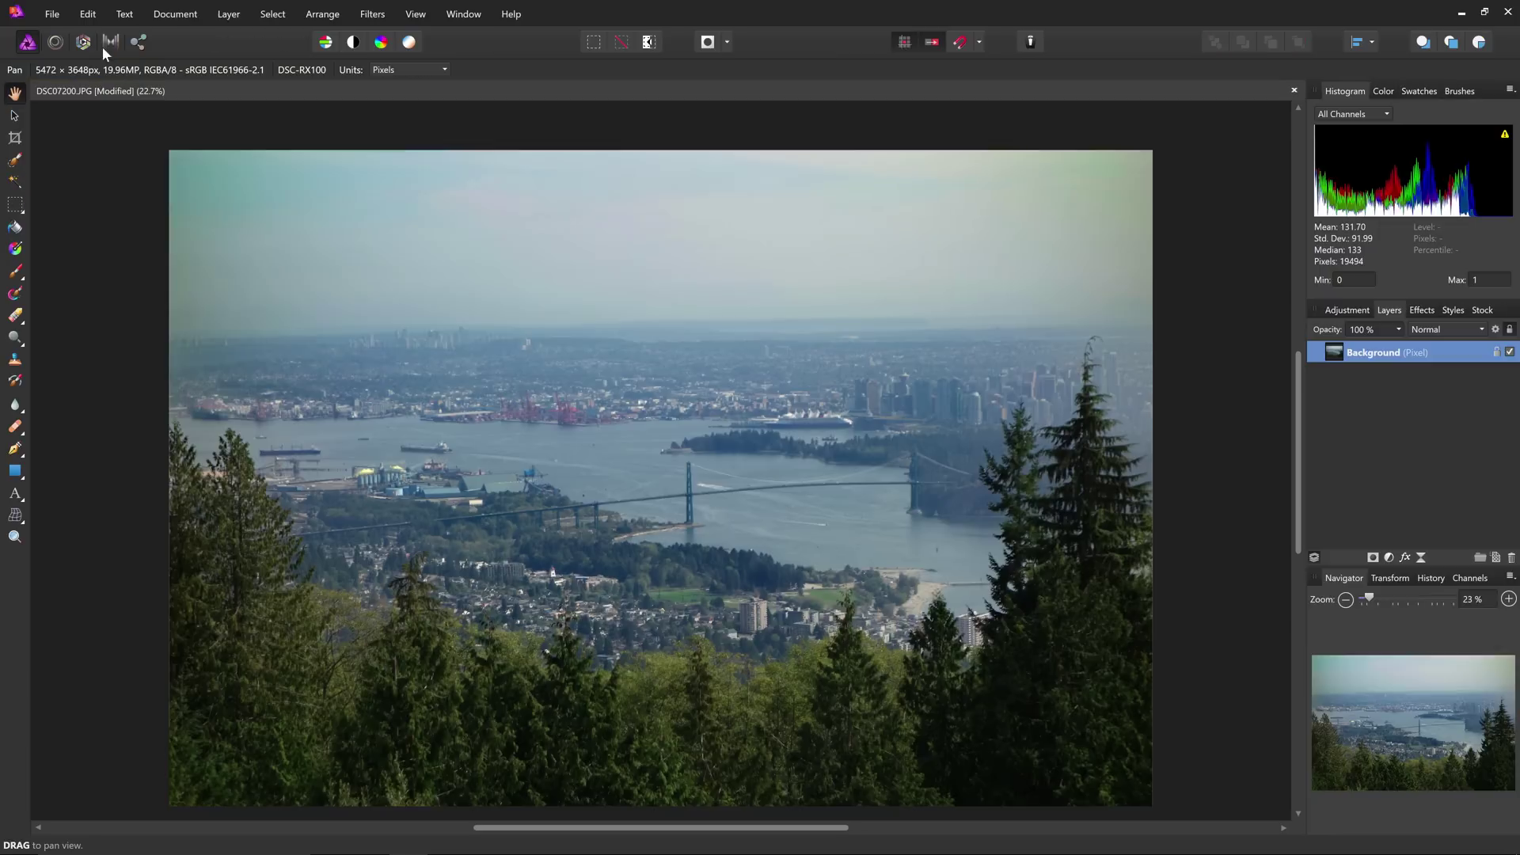
click(110, 43)
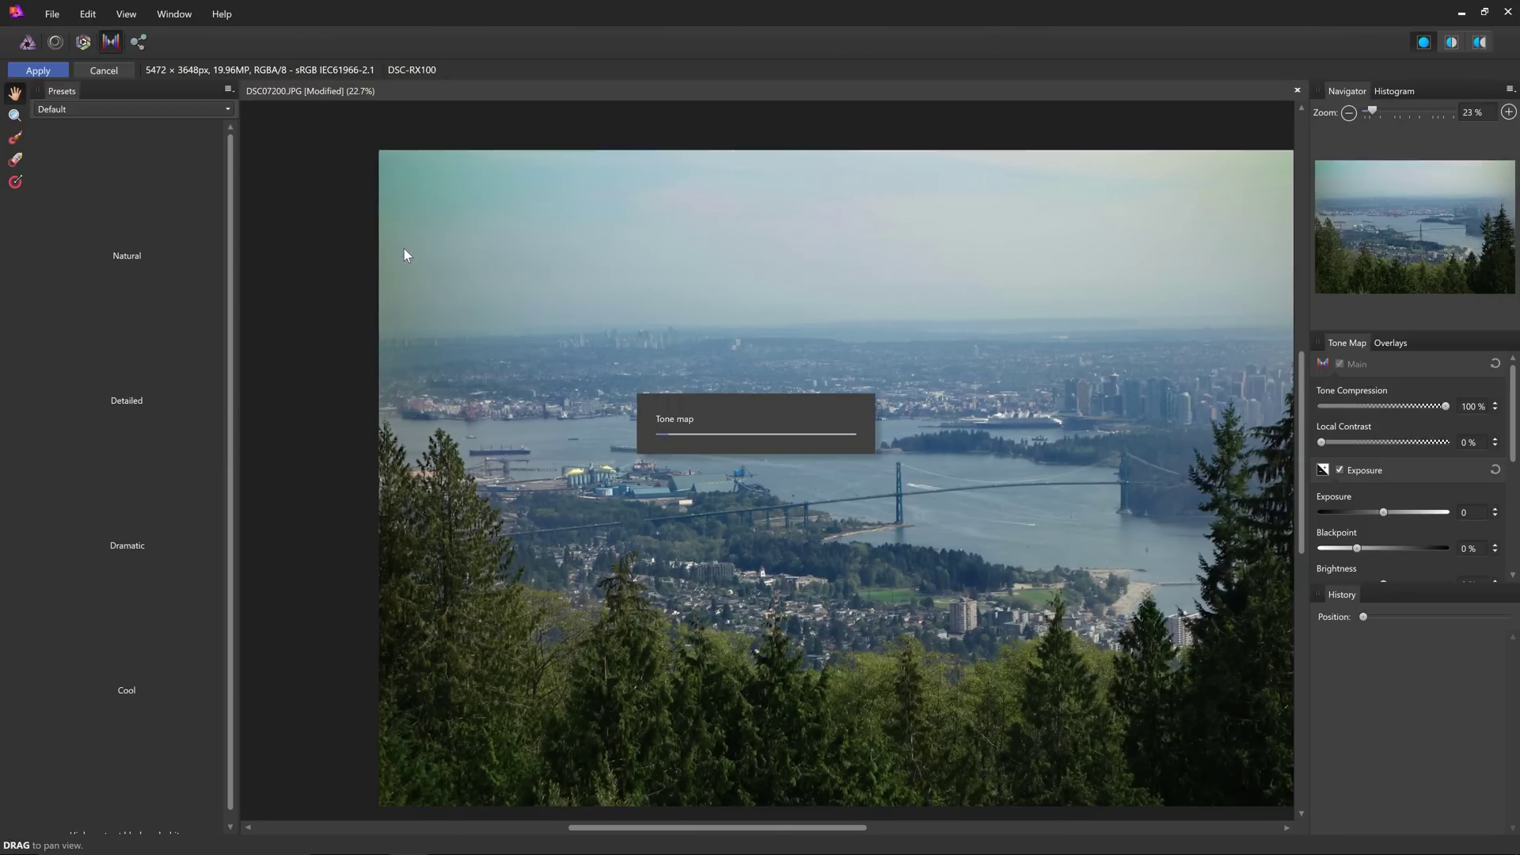
click(137, 43)
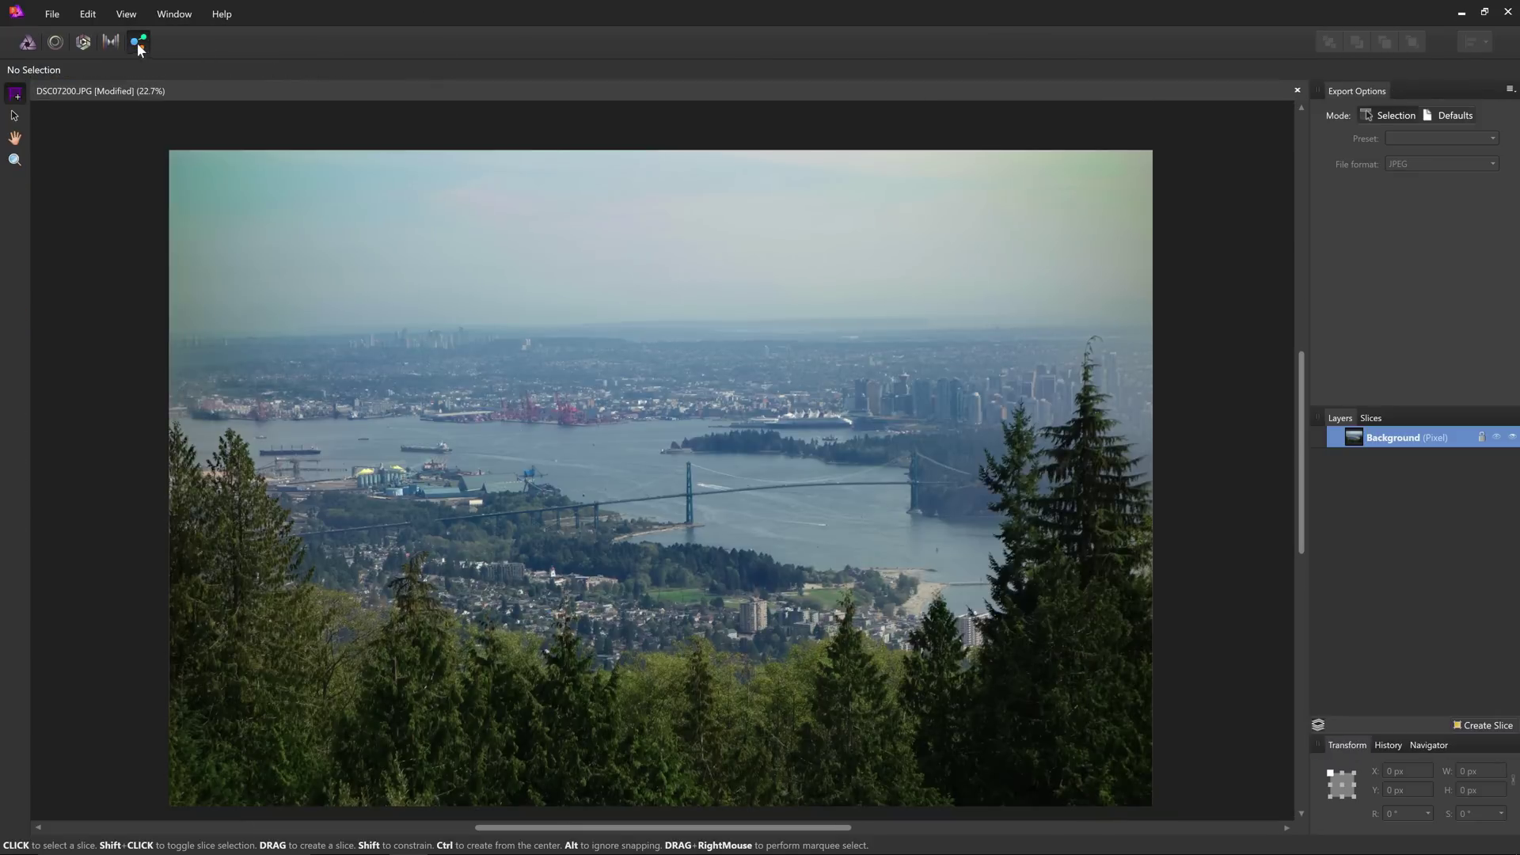
click(27, 42)
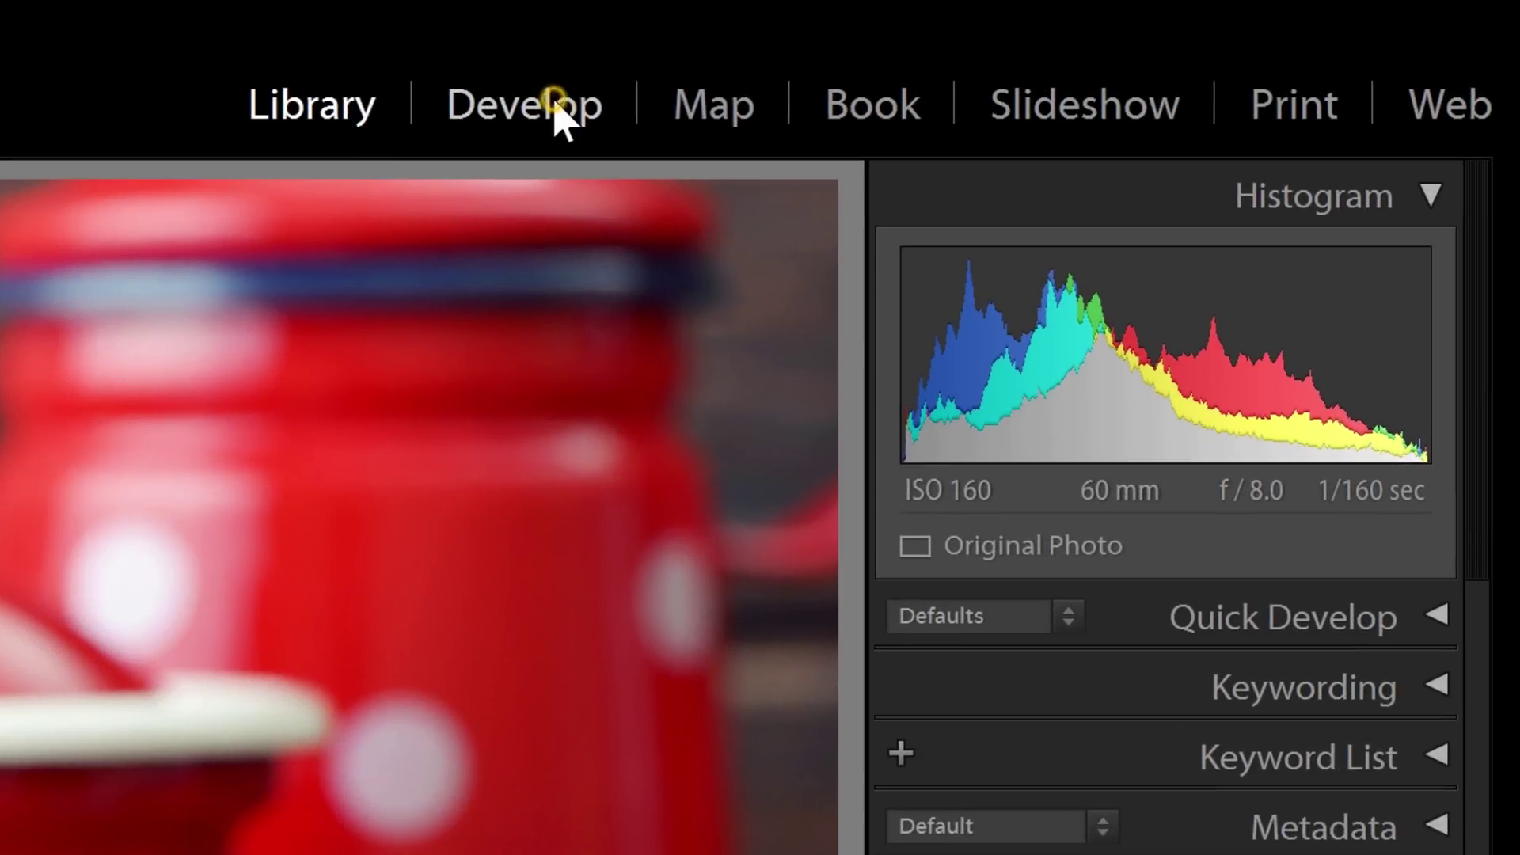
- Step through Lightroom's Develop and Map modules to reach the Book module
click(559, 111)
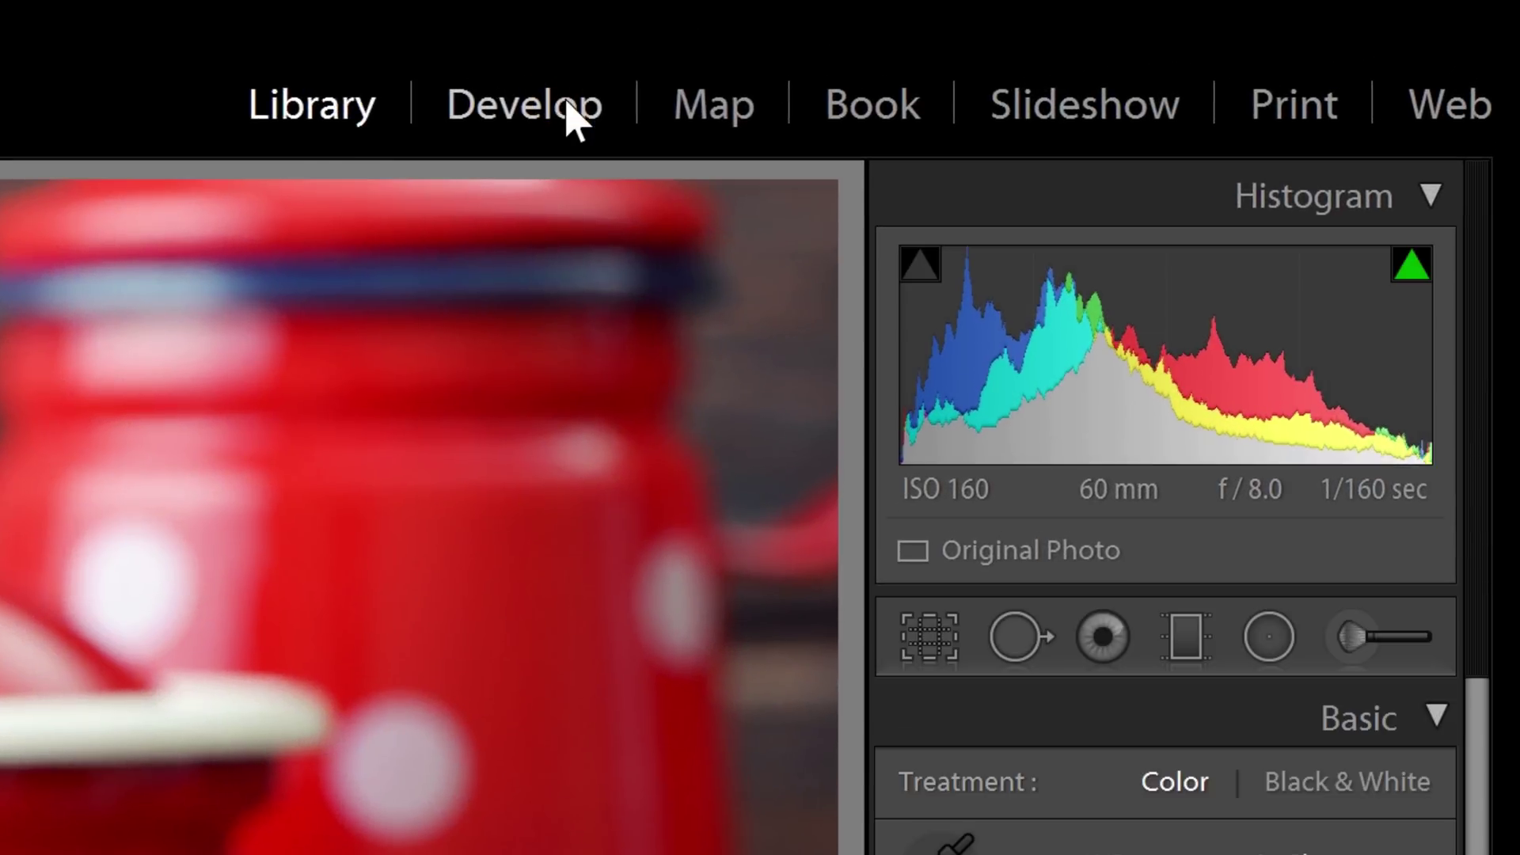
click(717, 107)
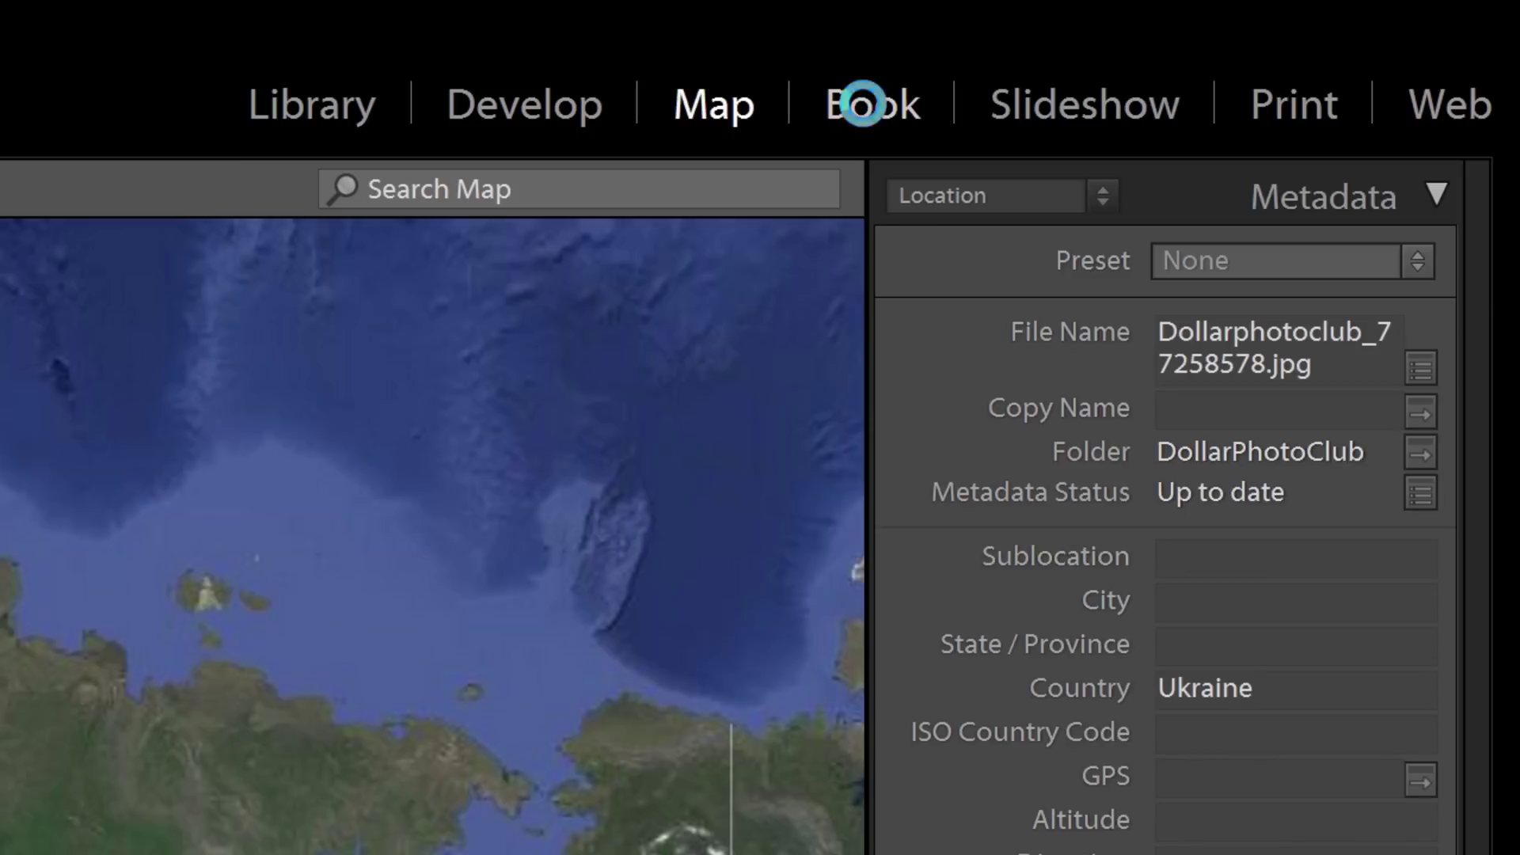
click(863, 103)
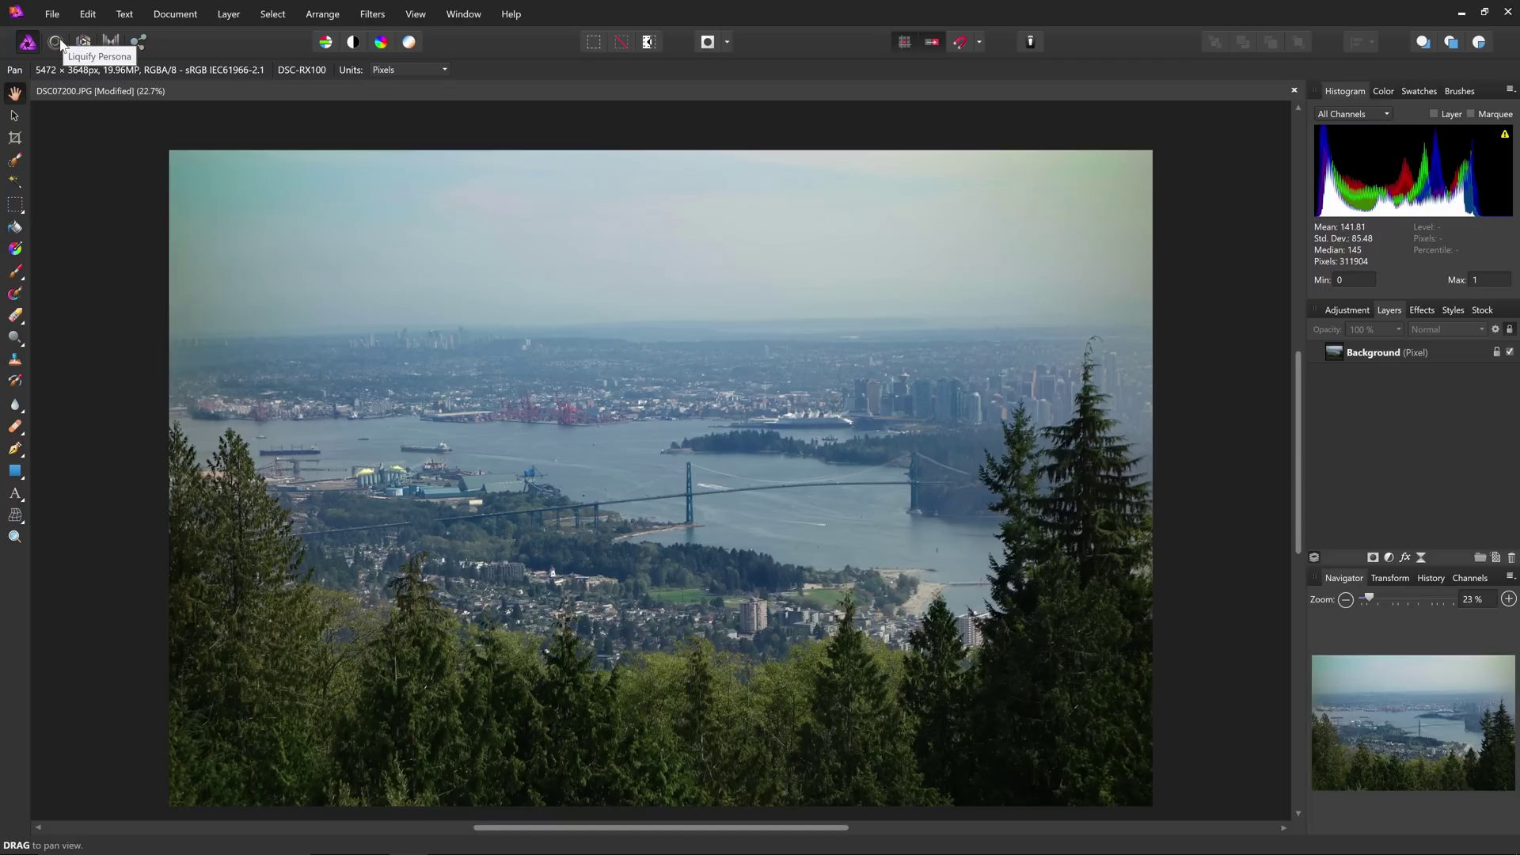
click(55, 42)
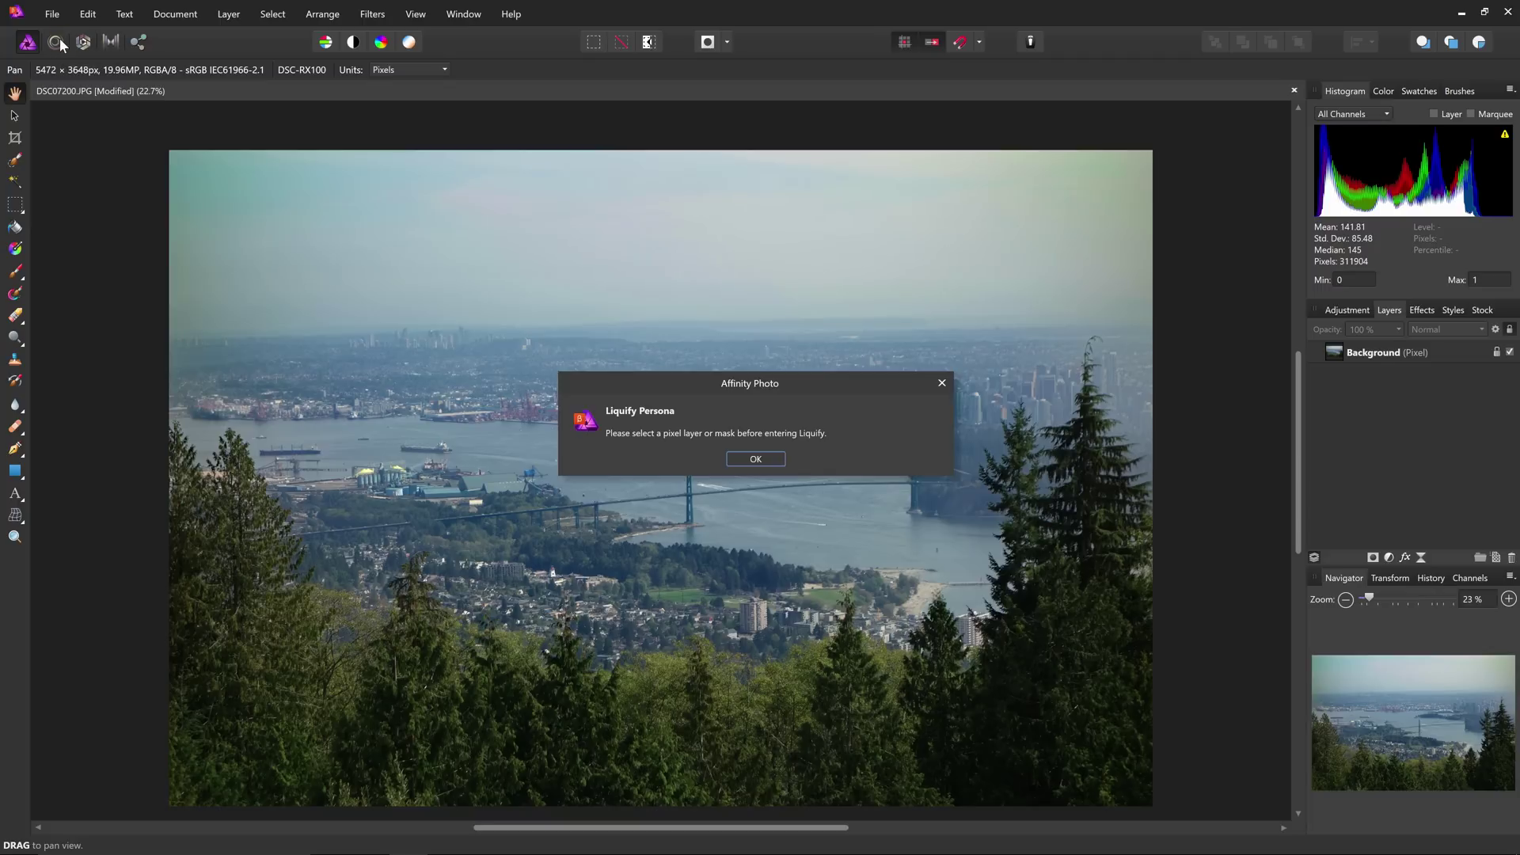
click(768, 461)
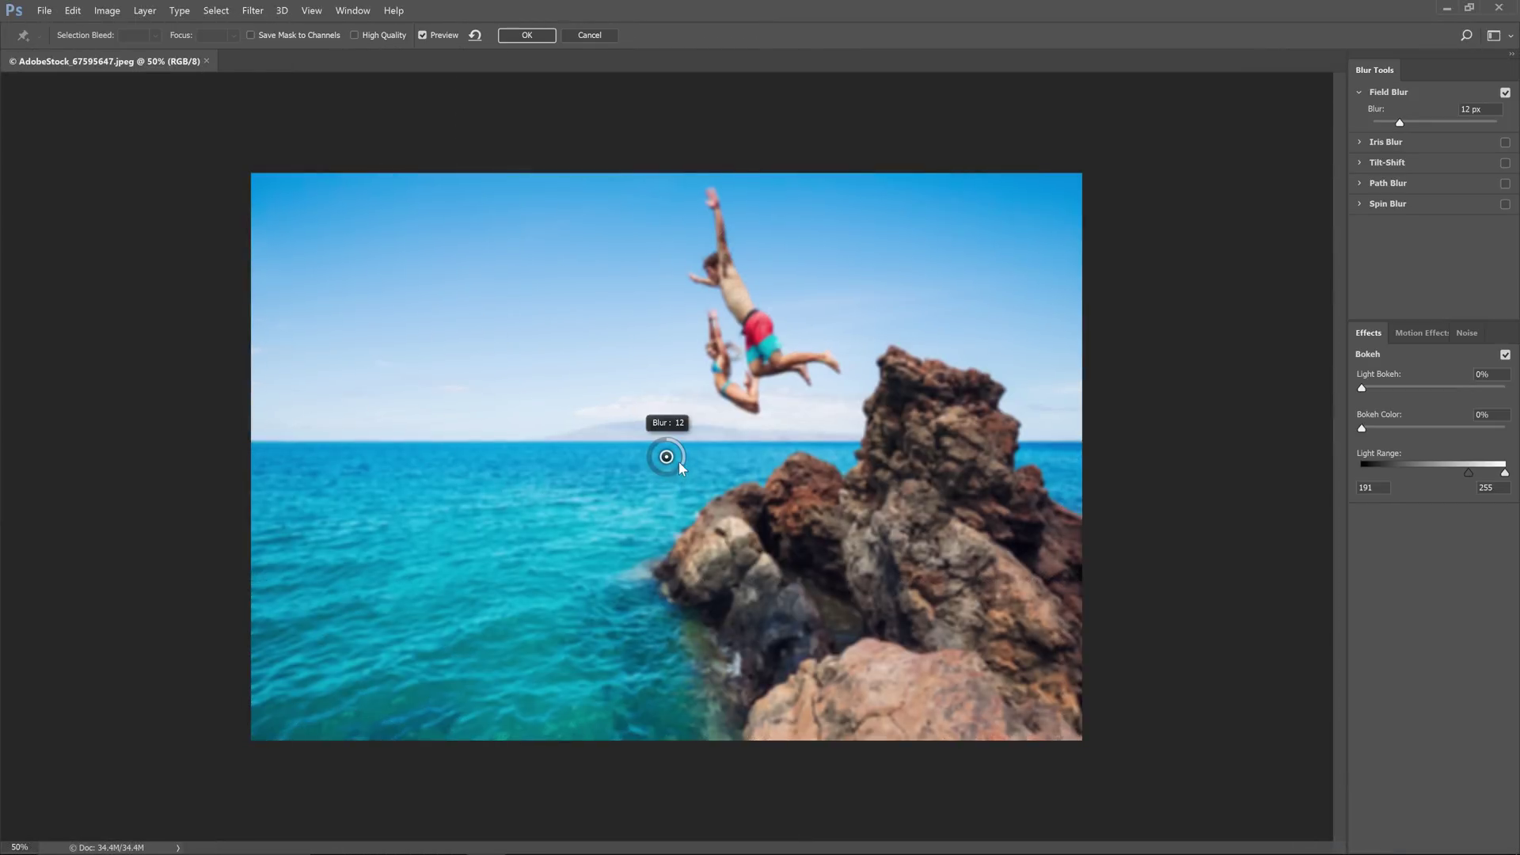
- Confirm the 12 px Field Blur in the Blur Gallery with OK
click(548, 34)
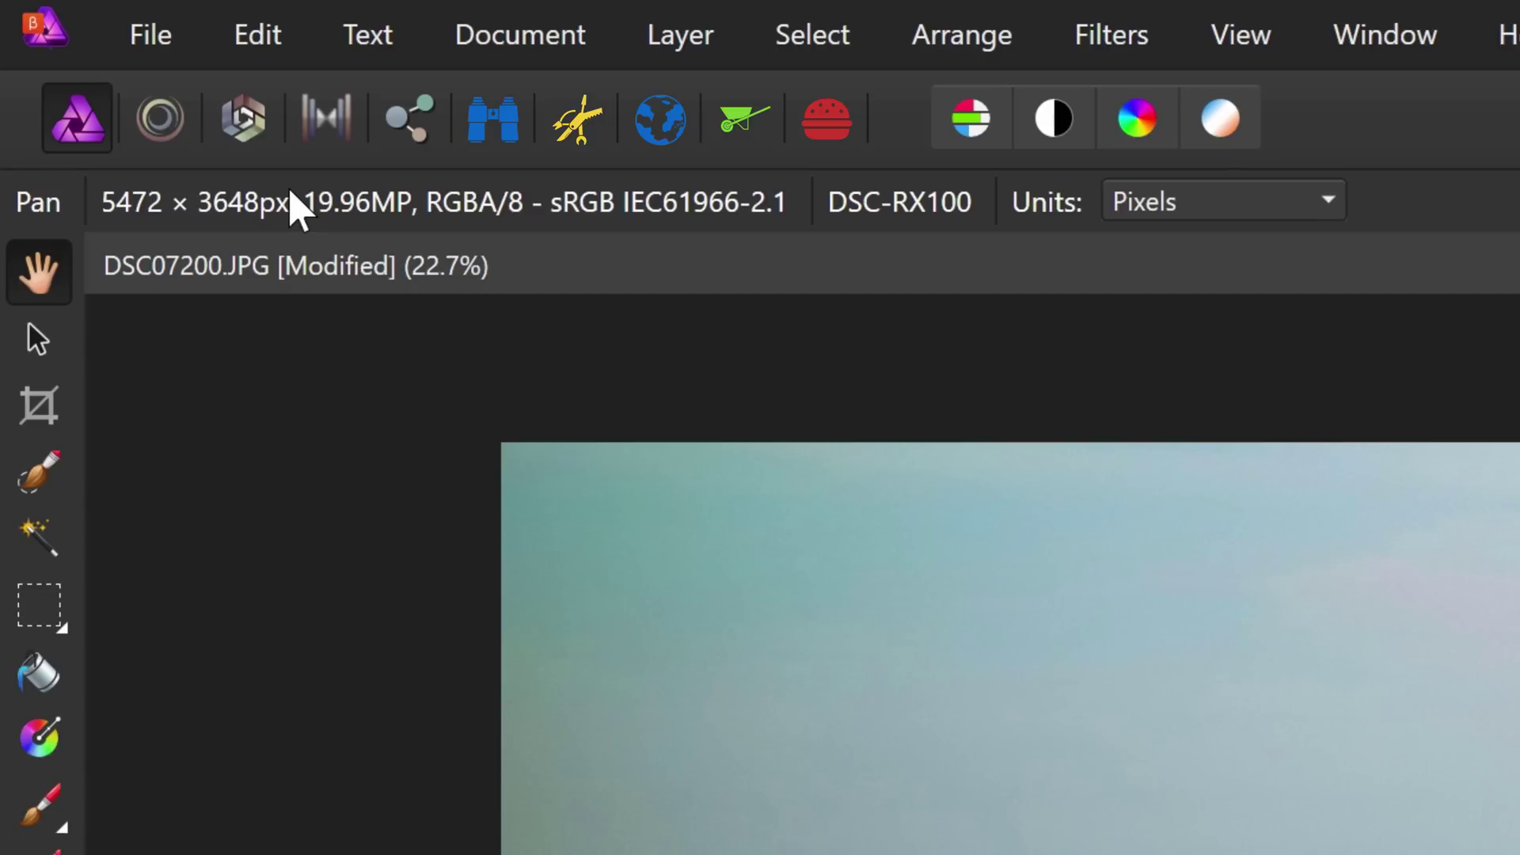
click(240, 125)
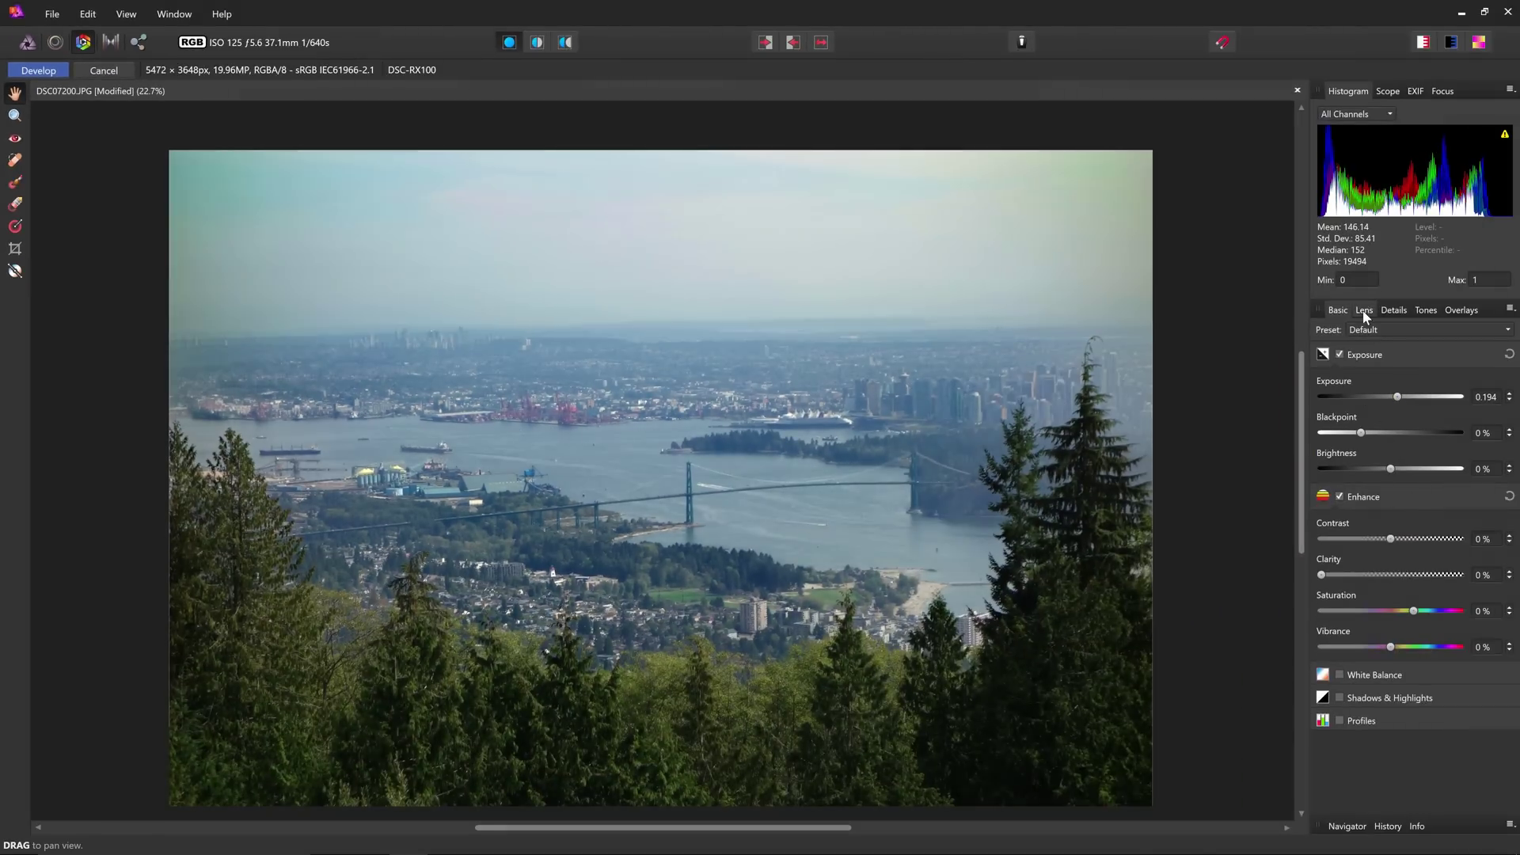
click(1364, 309)
drag(1390, 396, 1391, 398)
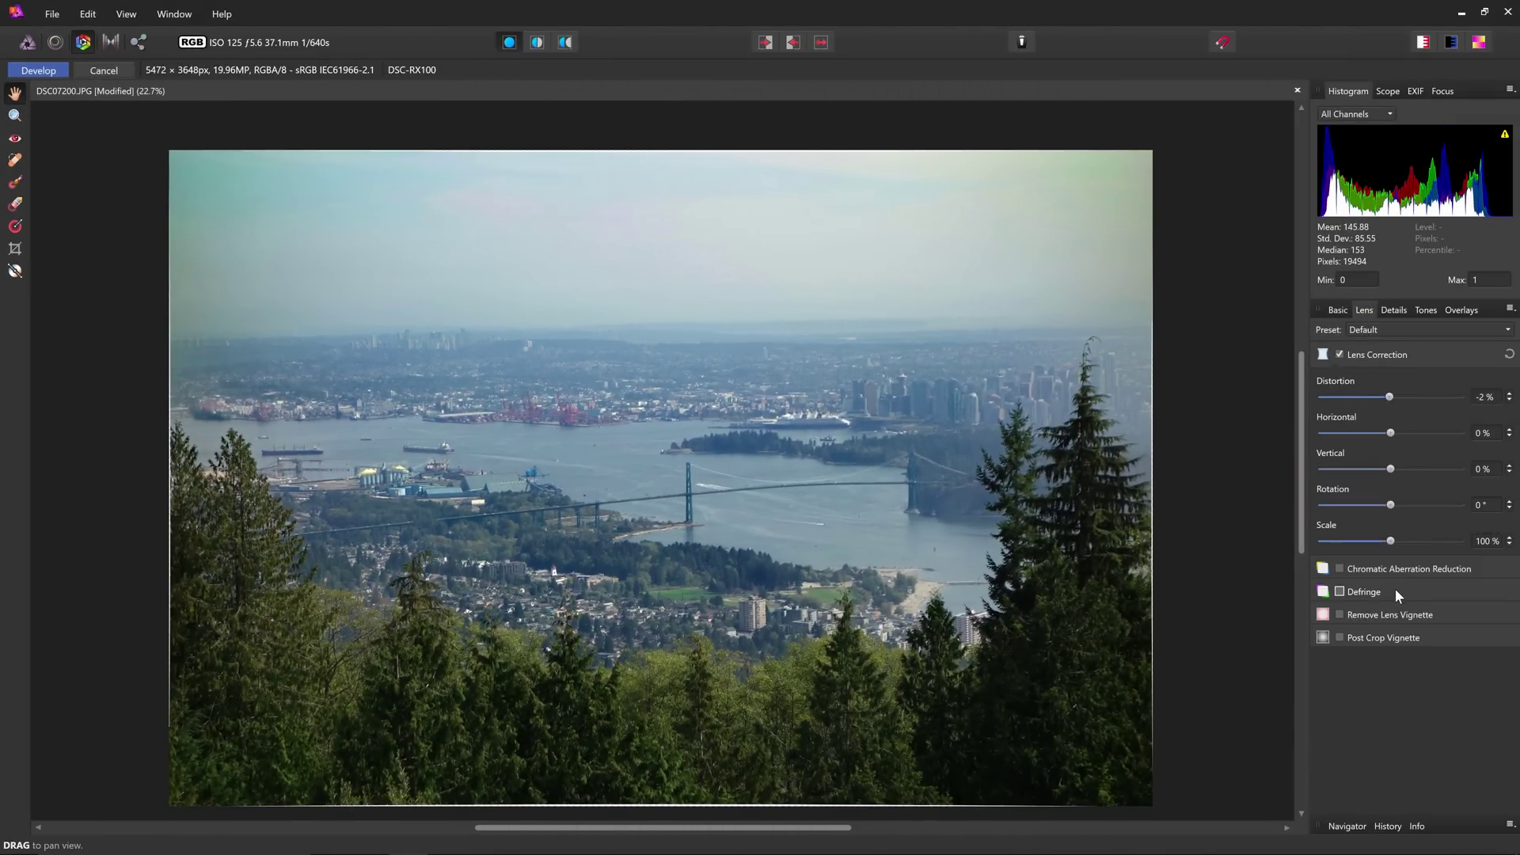
click(1395, 587)
click(1393, 309)
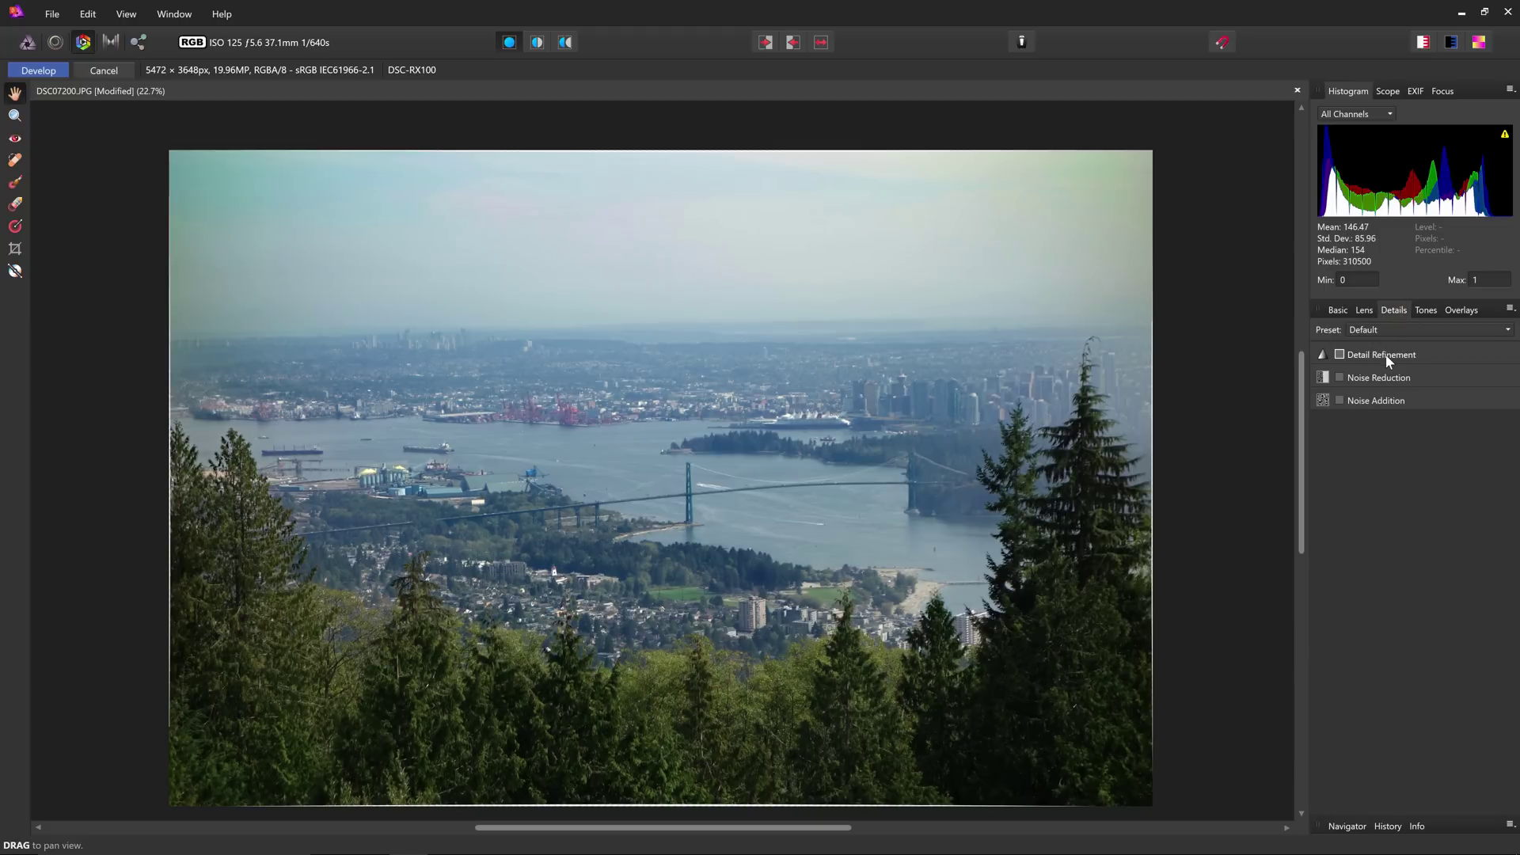
click(1339, 309)
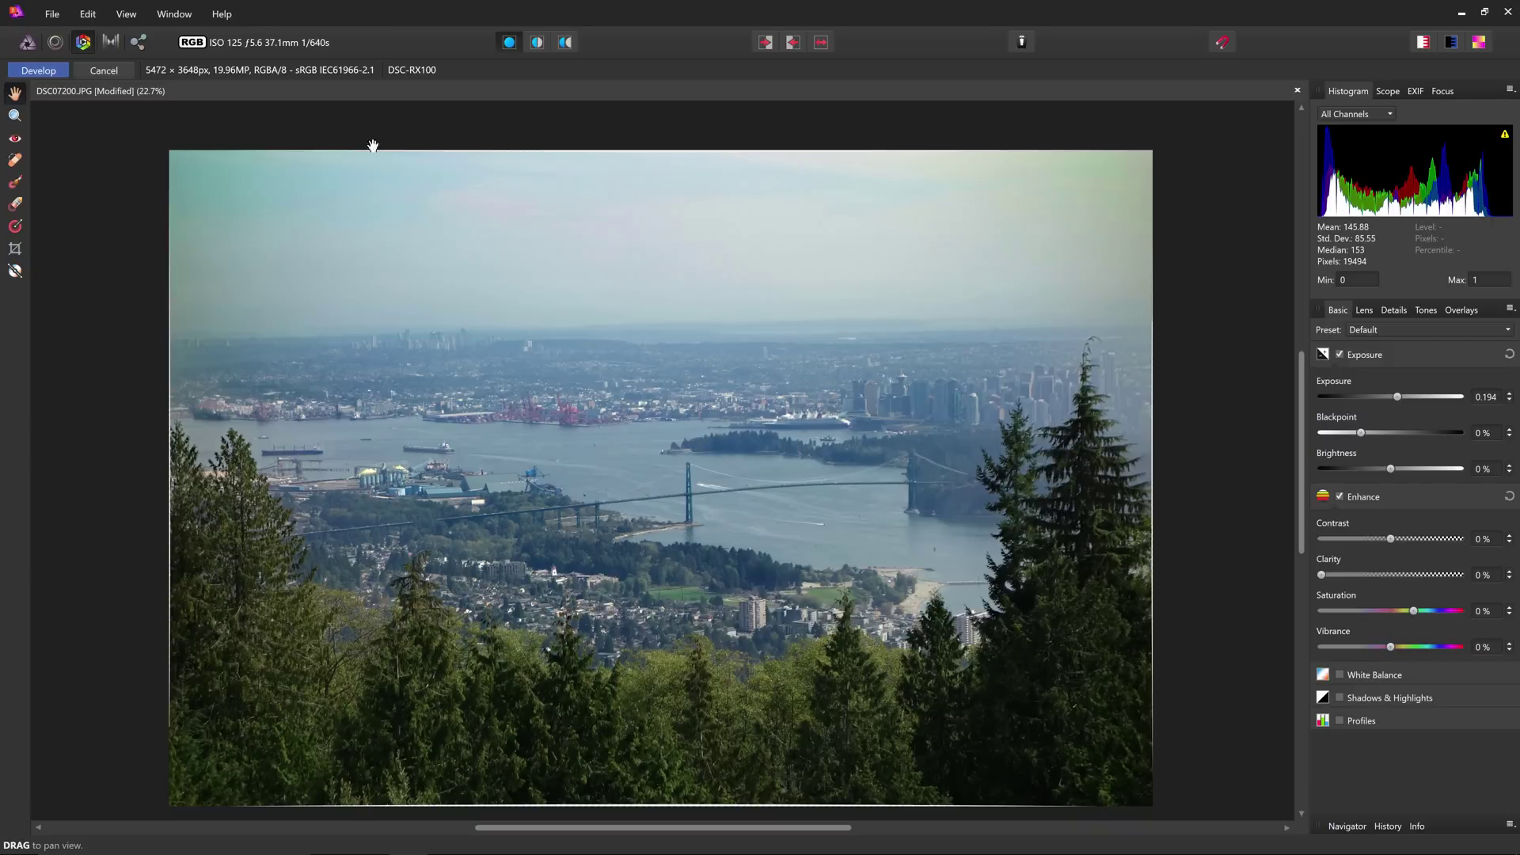
click(121, 73)
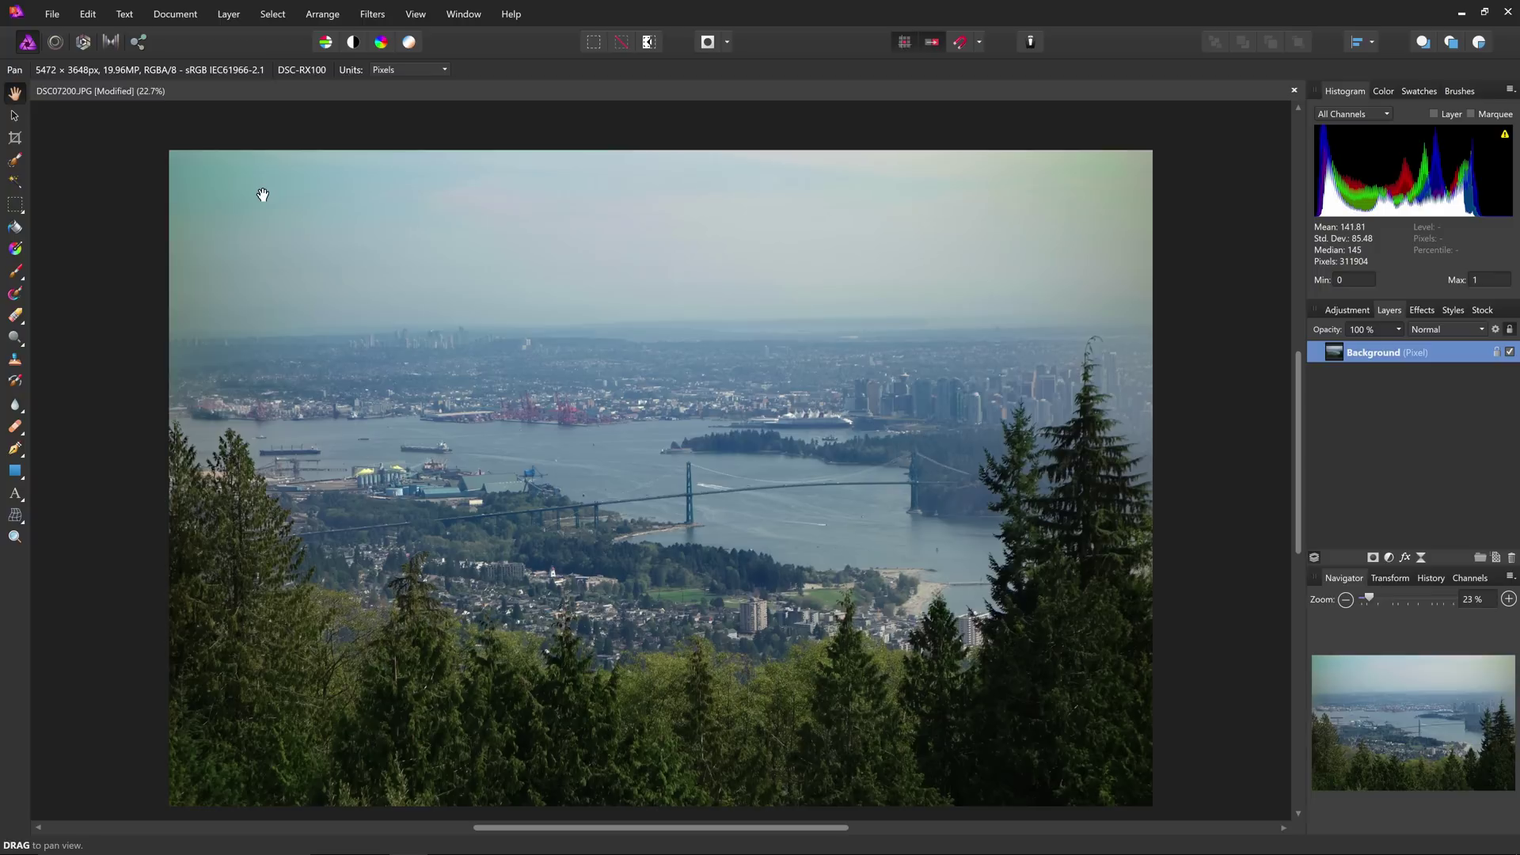
click(372, 13)
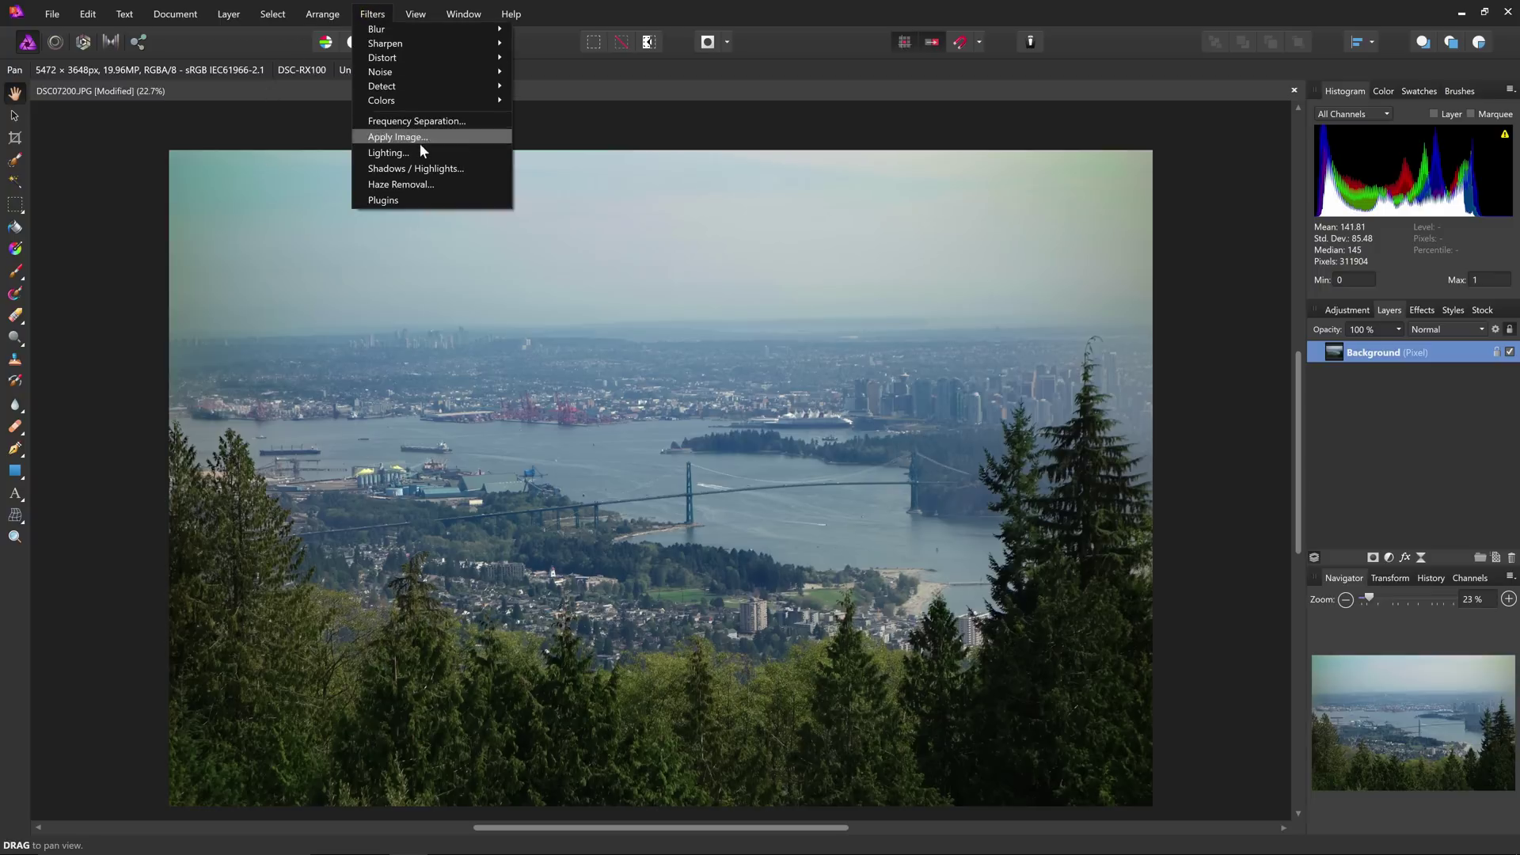
click(388, 152)
click(1086, 520)
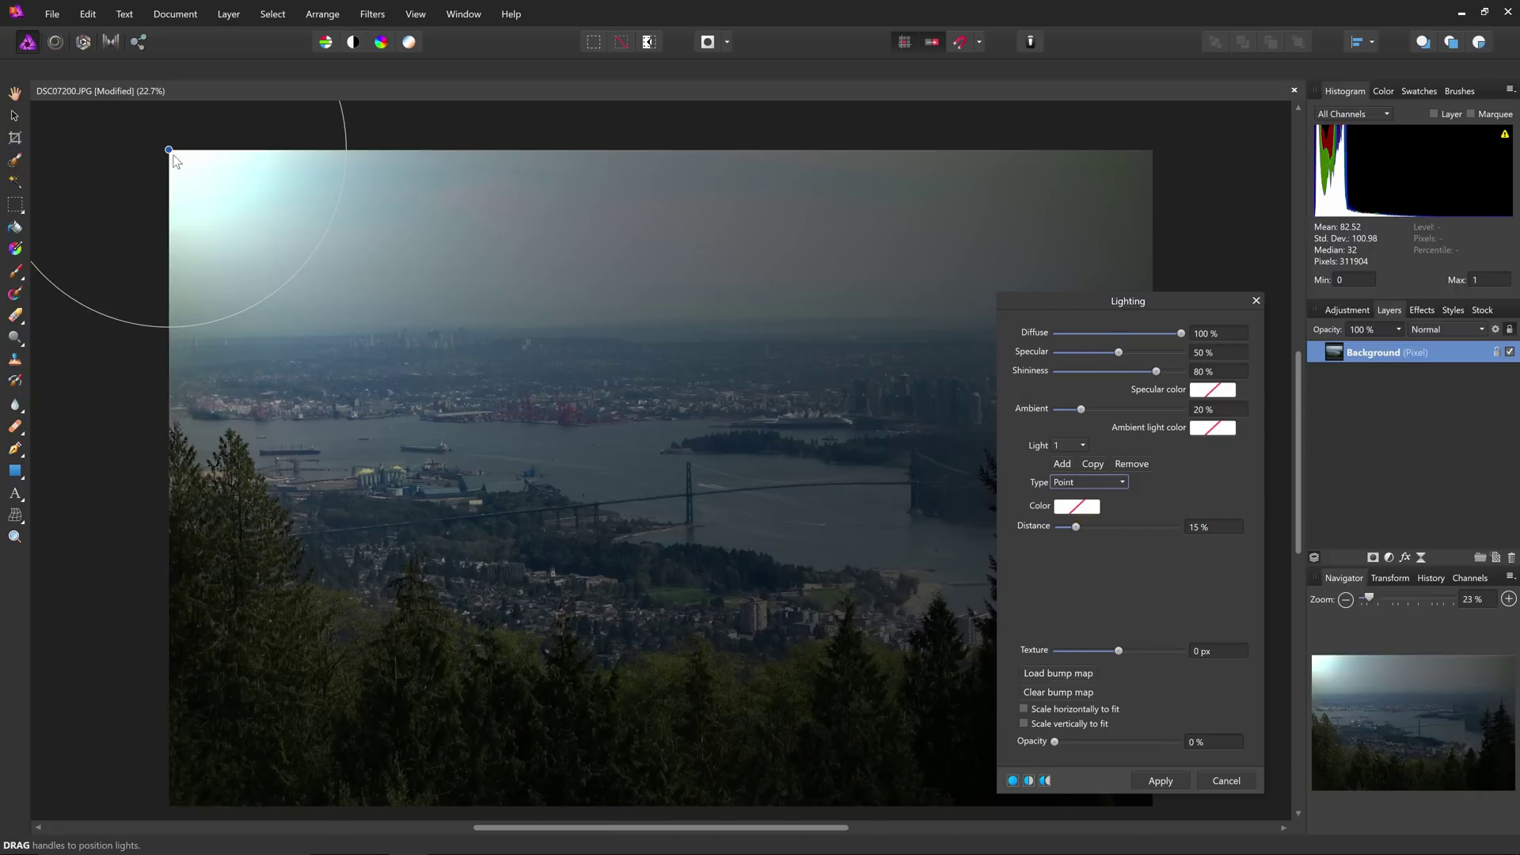
mouse_move(171, 156)
mouse_down()
mouse_move(982, 231)
mouse_move(914, 248)
mouse_up()
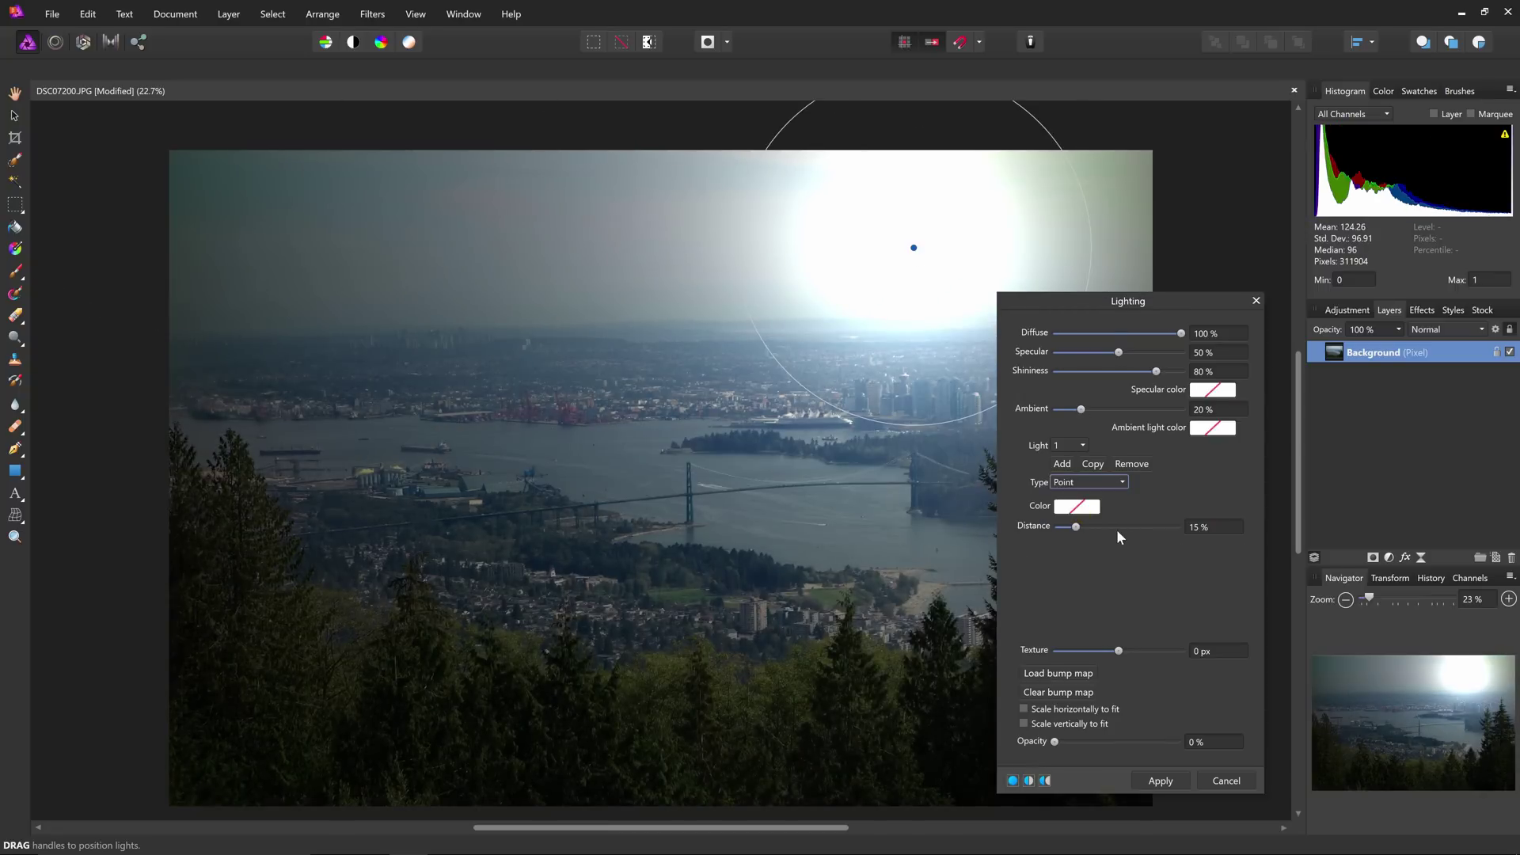
click(1212, 389)
click(1138, 515)
click(1082, 593)
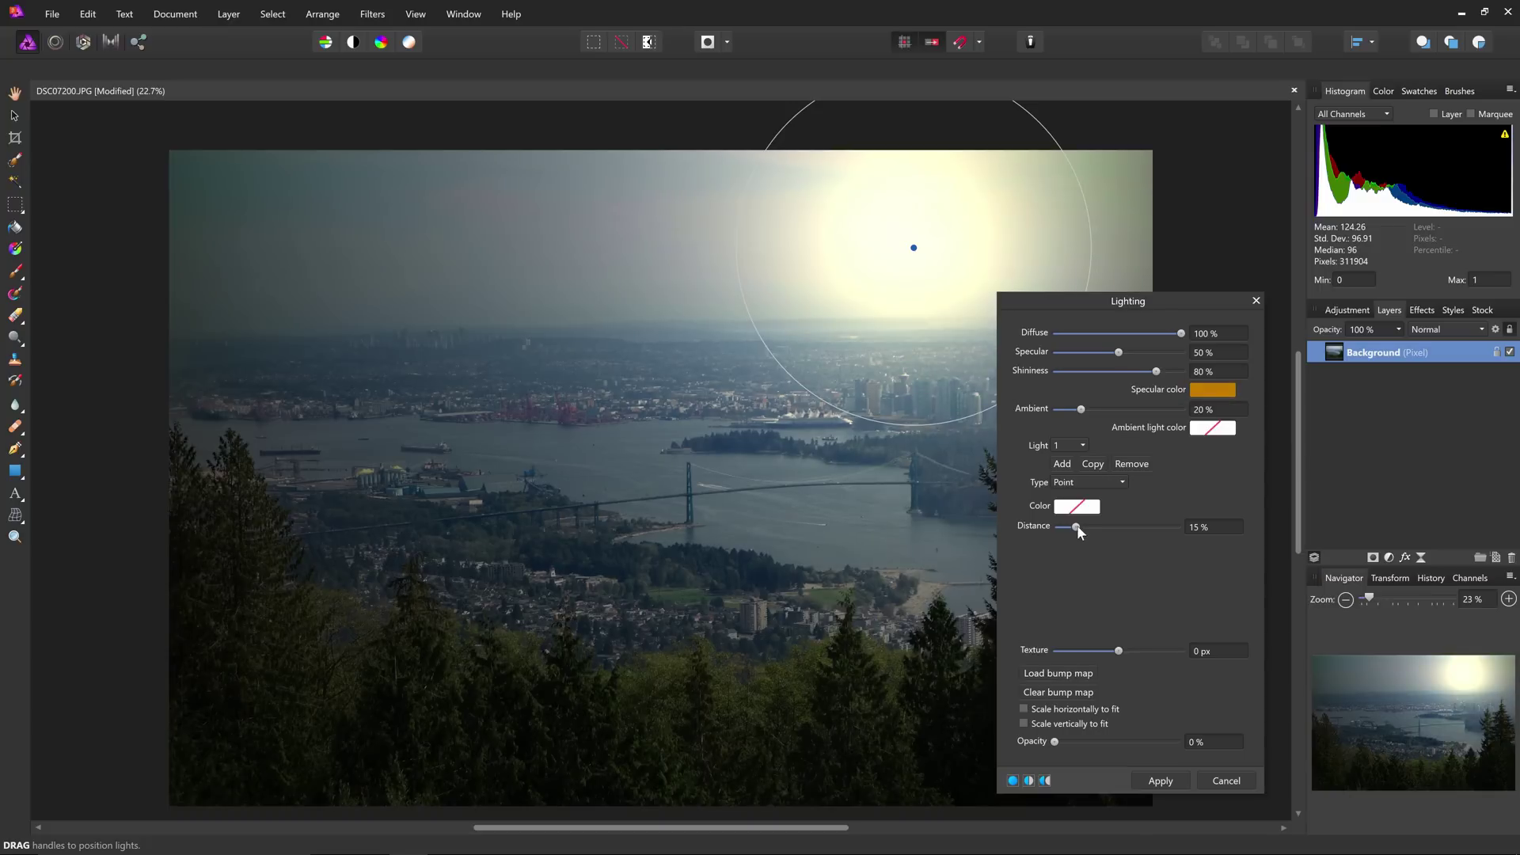
drag(1075, 526, 1114, 528)
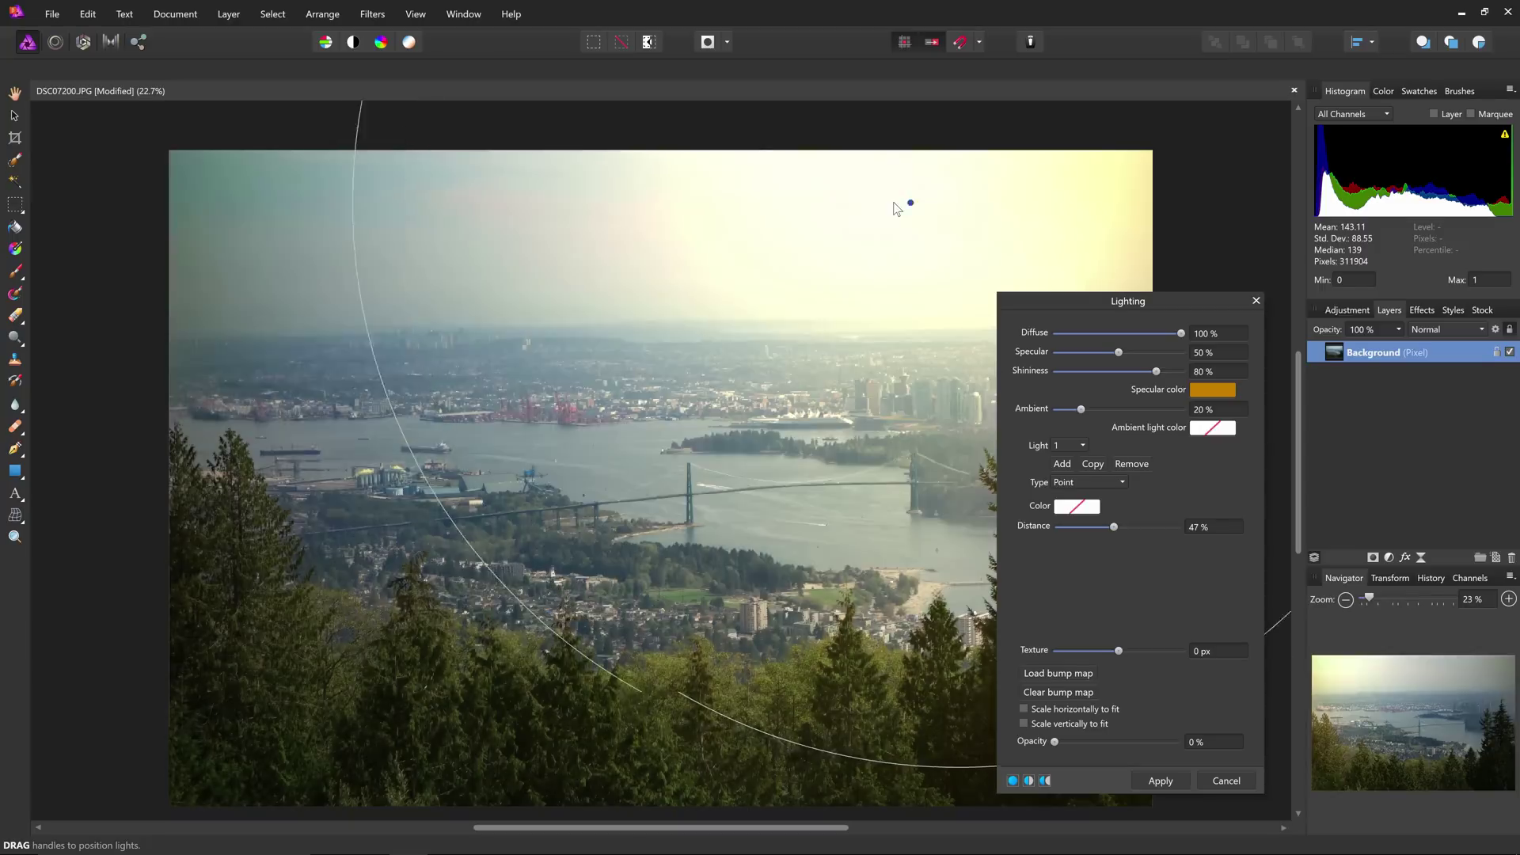
drag(169, 151, 881, 235)
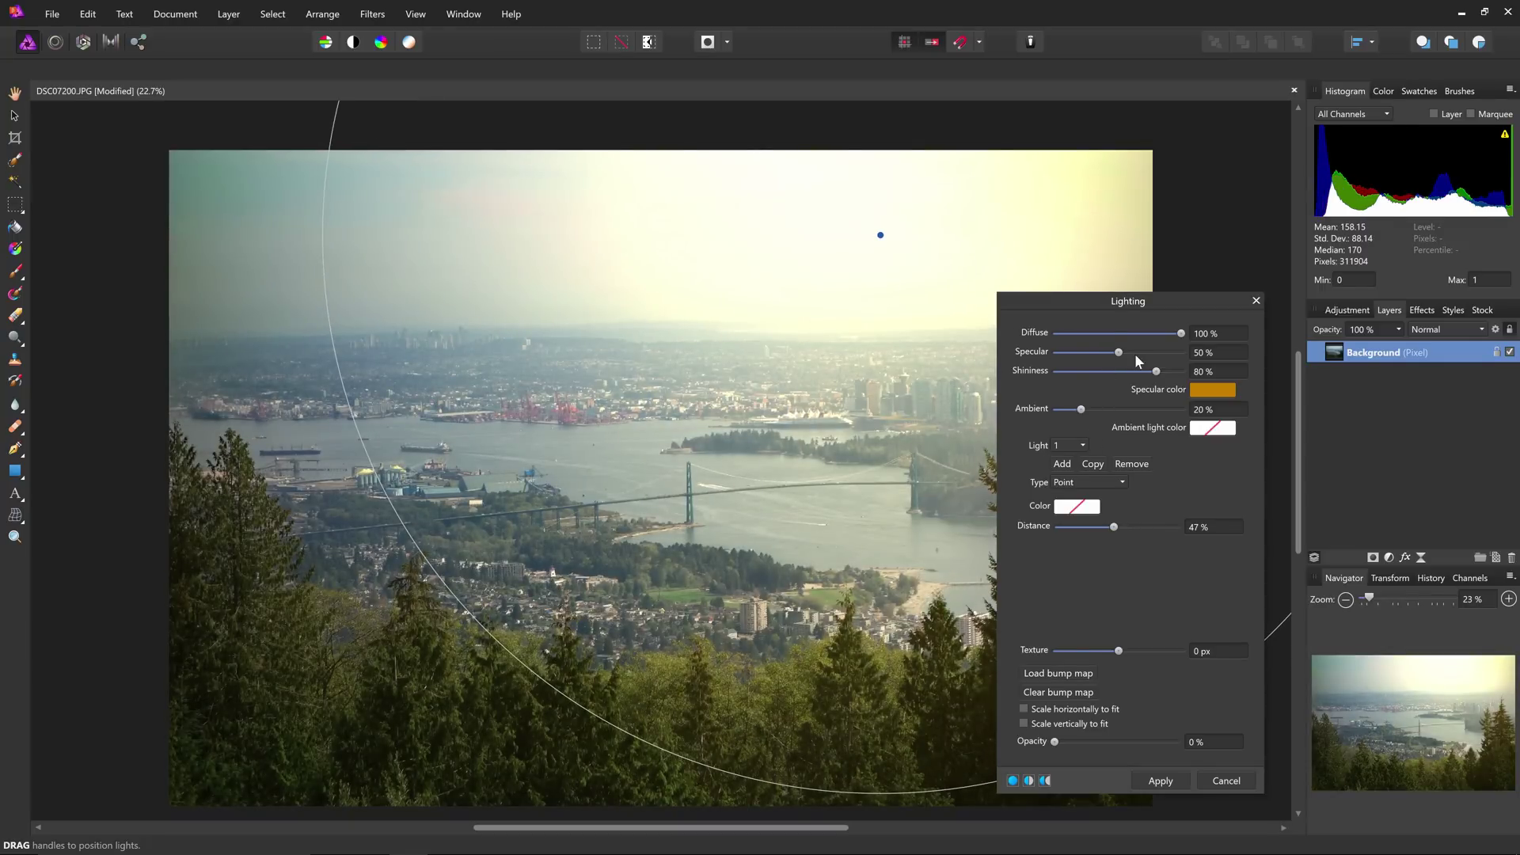
click(1157, 373)
drag(1156, 371, 1126, 353)
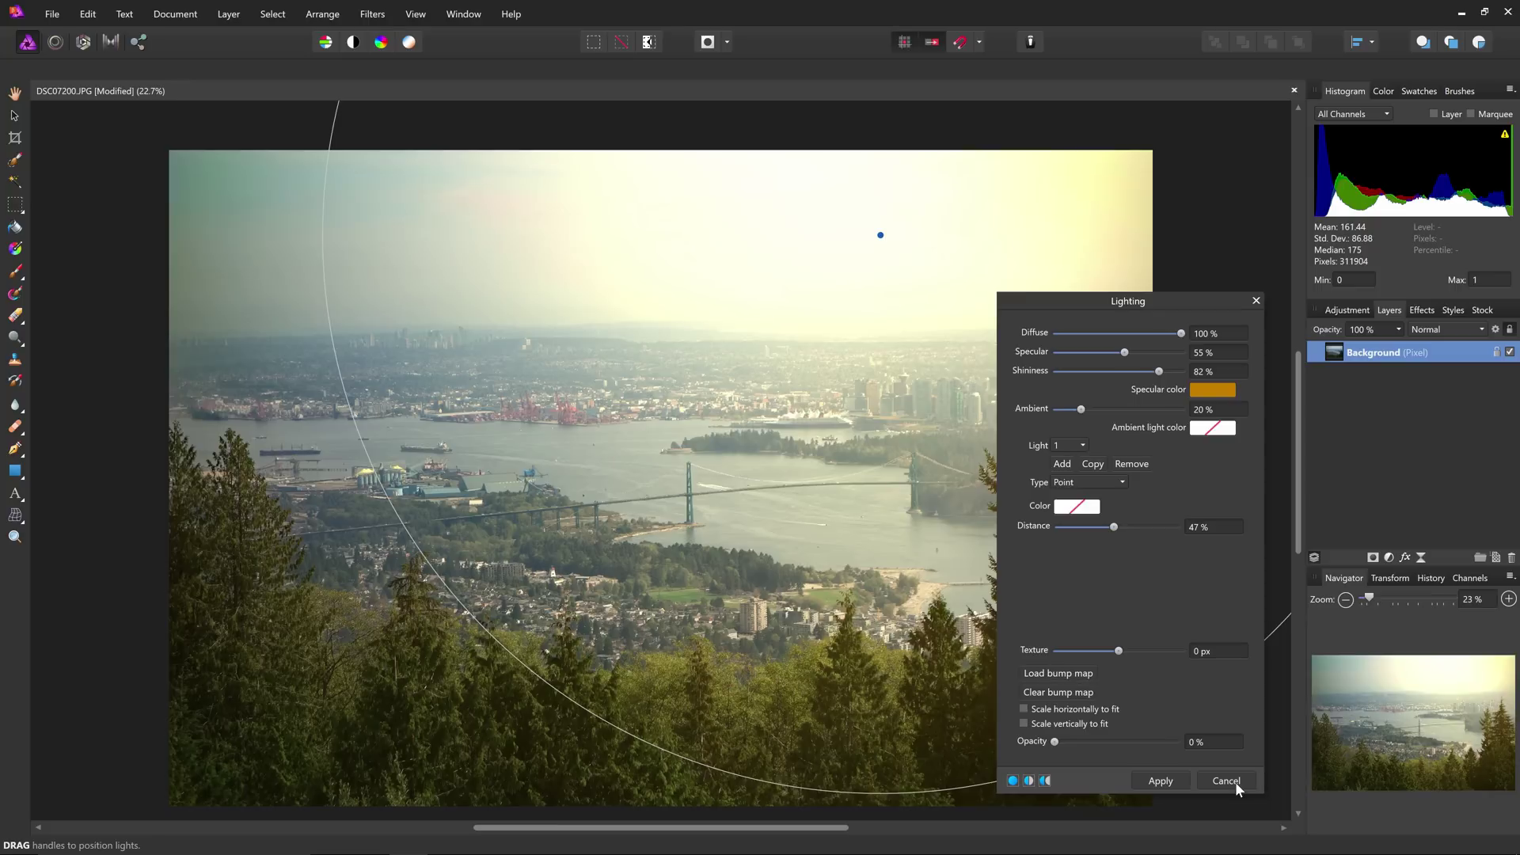
click(1236, 781)
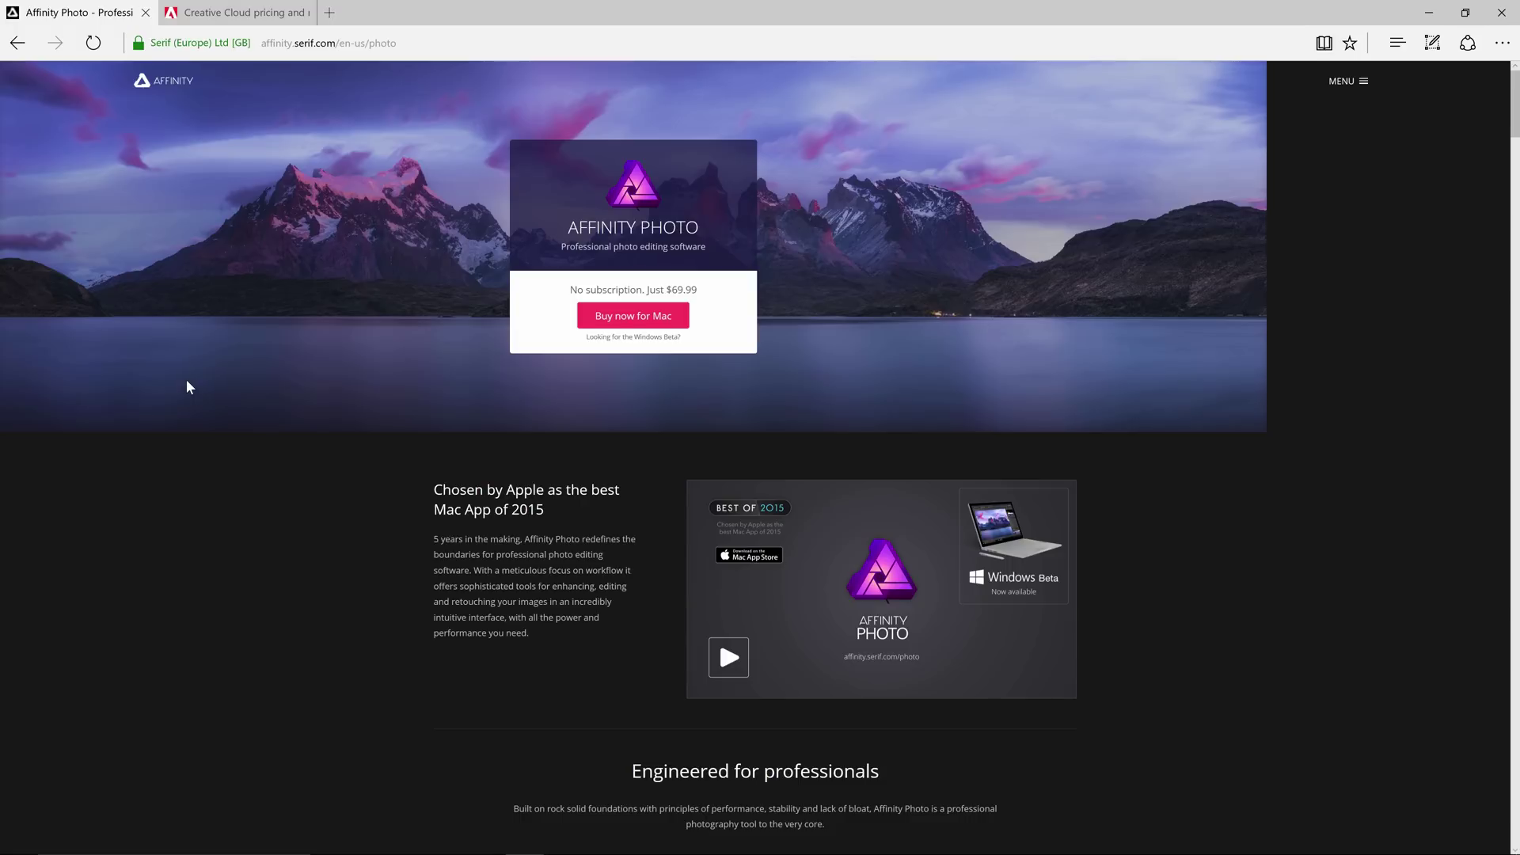
- Review Creative Cloud pricing in Edge, then bring Affinity Photo up full-screen
click(214, 12)
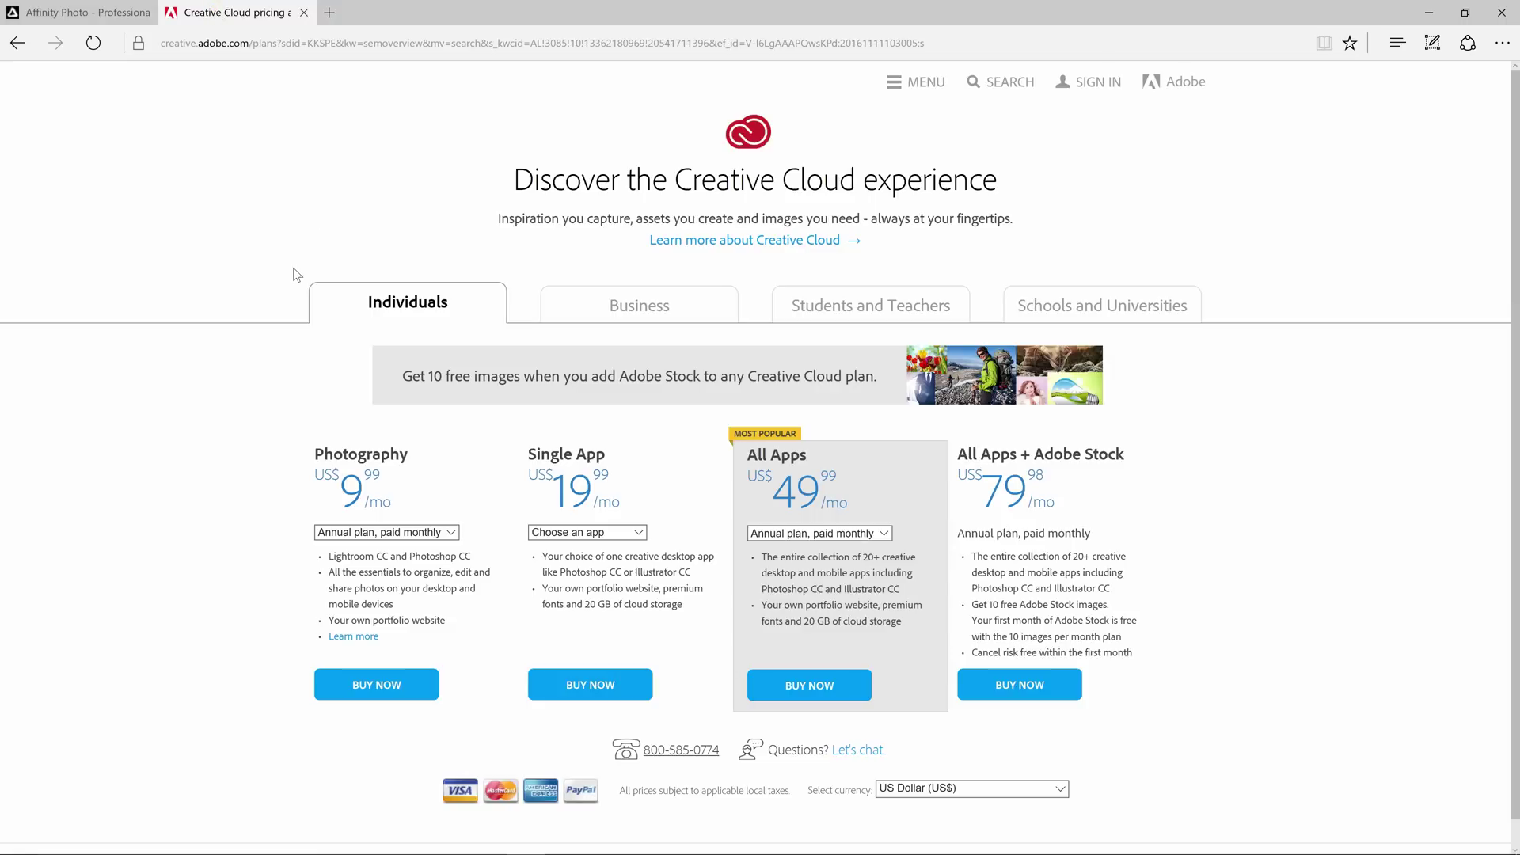
drag(328, 556, 473, 556)
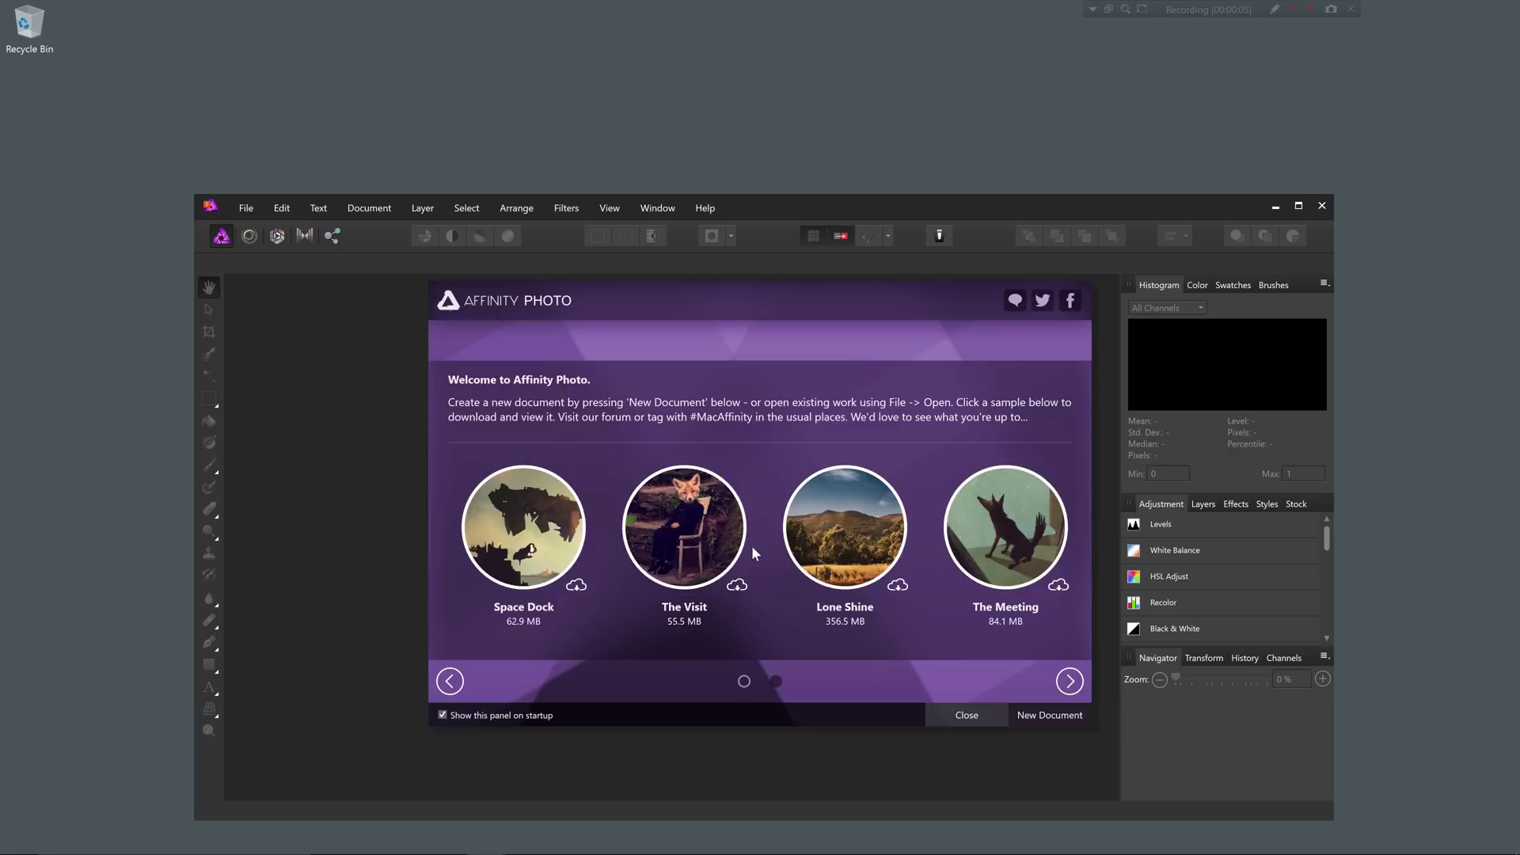
double_click(758, 204)
click(968, 715)
- Reopen the recent harbour photo from the File menu's recent files
click(51, 12)
click(330, 188)
click(802, 461)
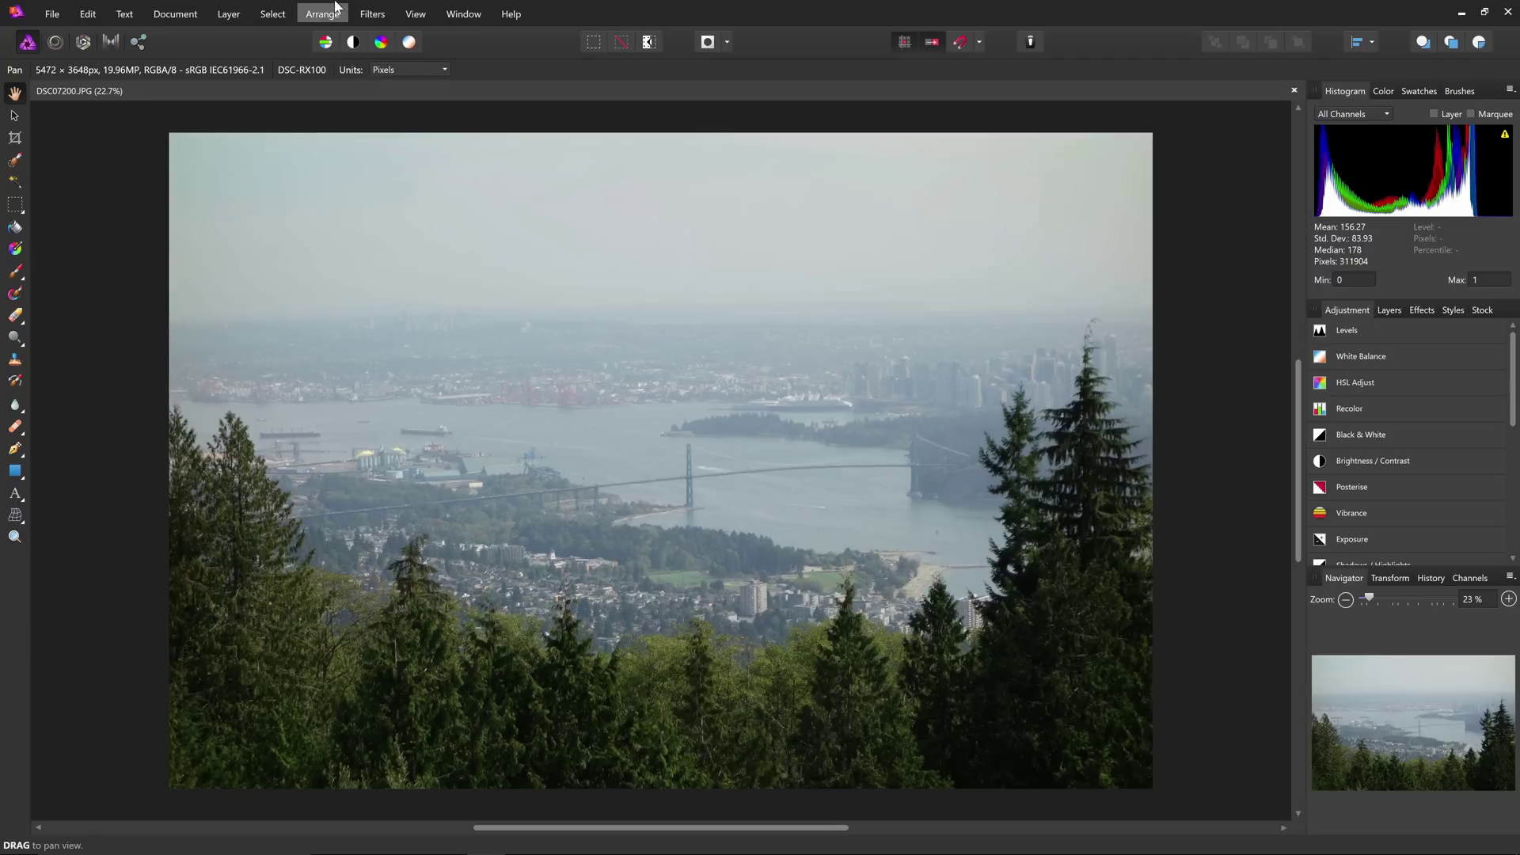
click(364, 14)
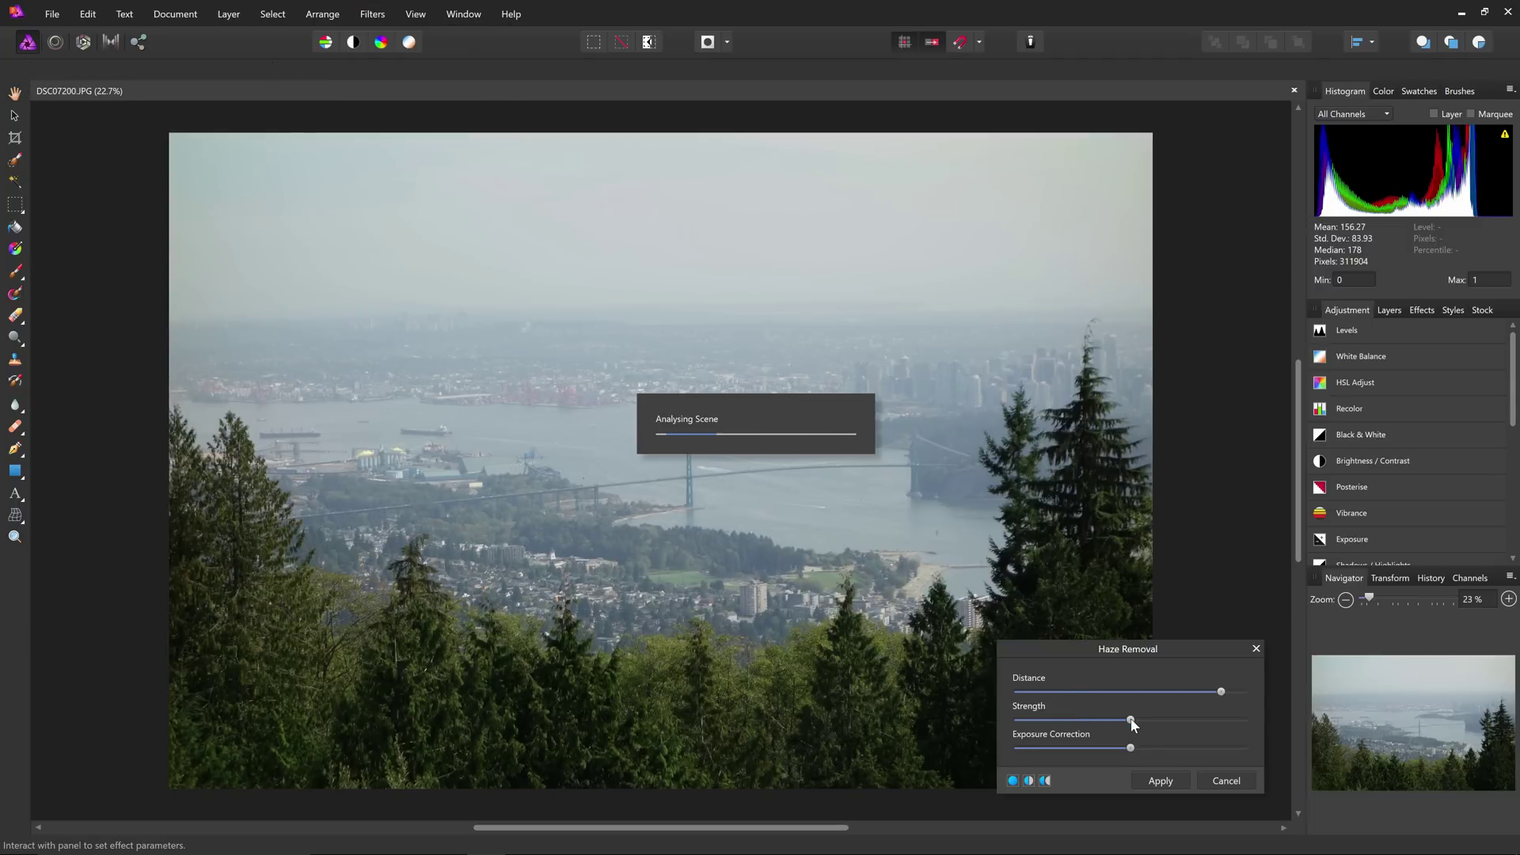
- Apply a stronger Haze Removal to the harbour photo, then bring up the Lighting filter
mouse_move(1131, 720)
mouse_down()
mouse_move(1244, 692)
mouse_move(1143, 691)
mouse_move(1226, 719)
mouse_up()
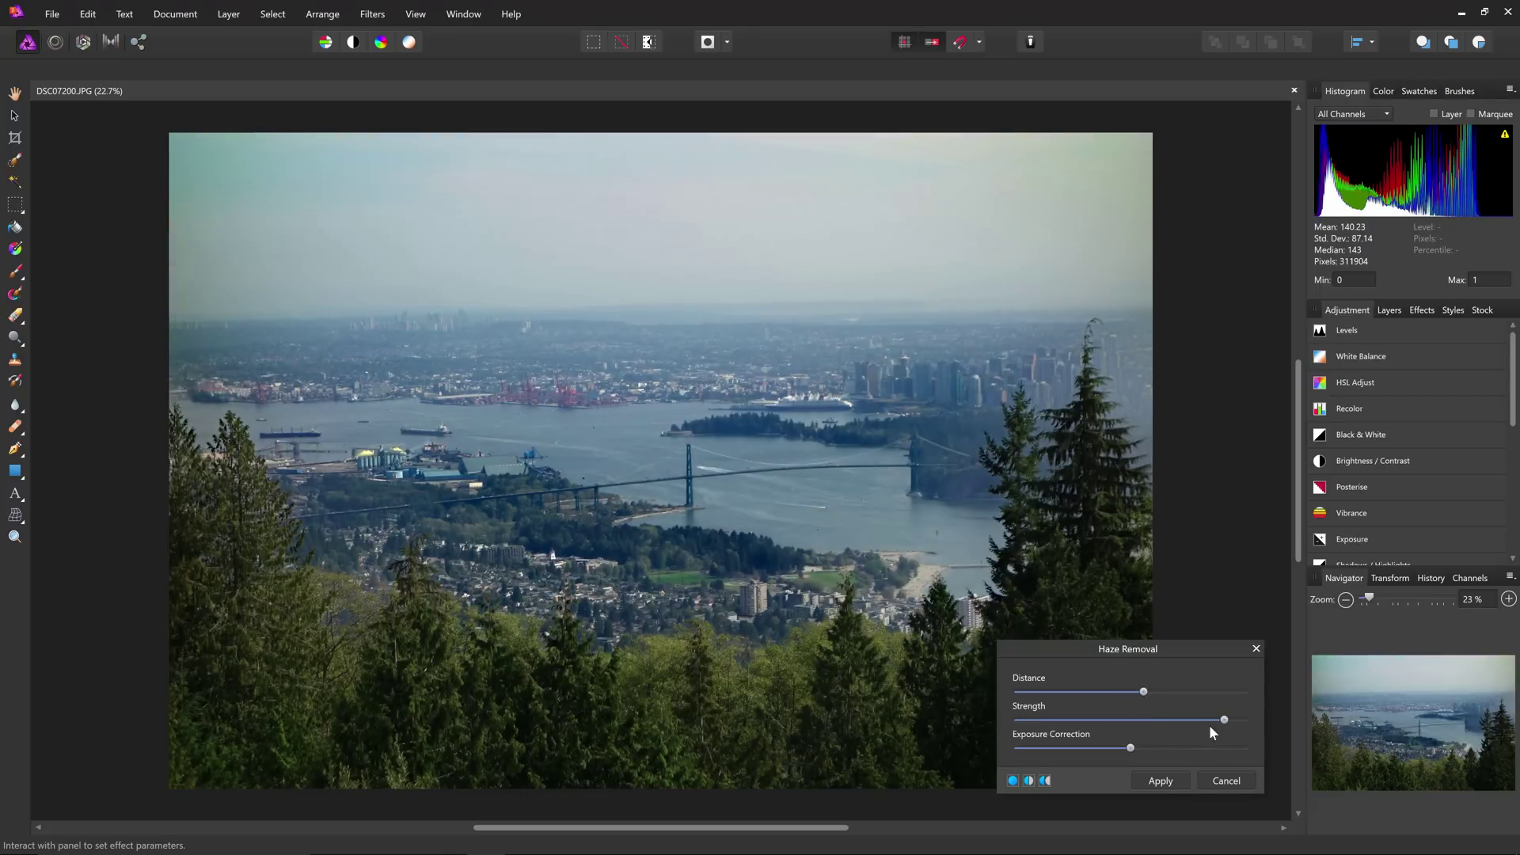
click(1161, 781)
click(372, 14)
click(444, 154)
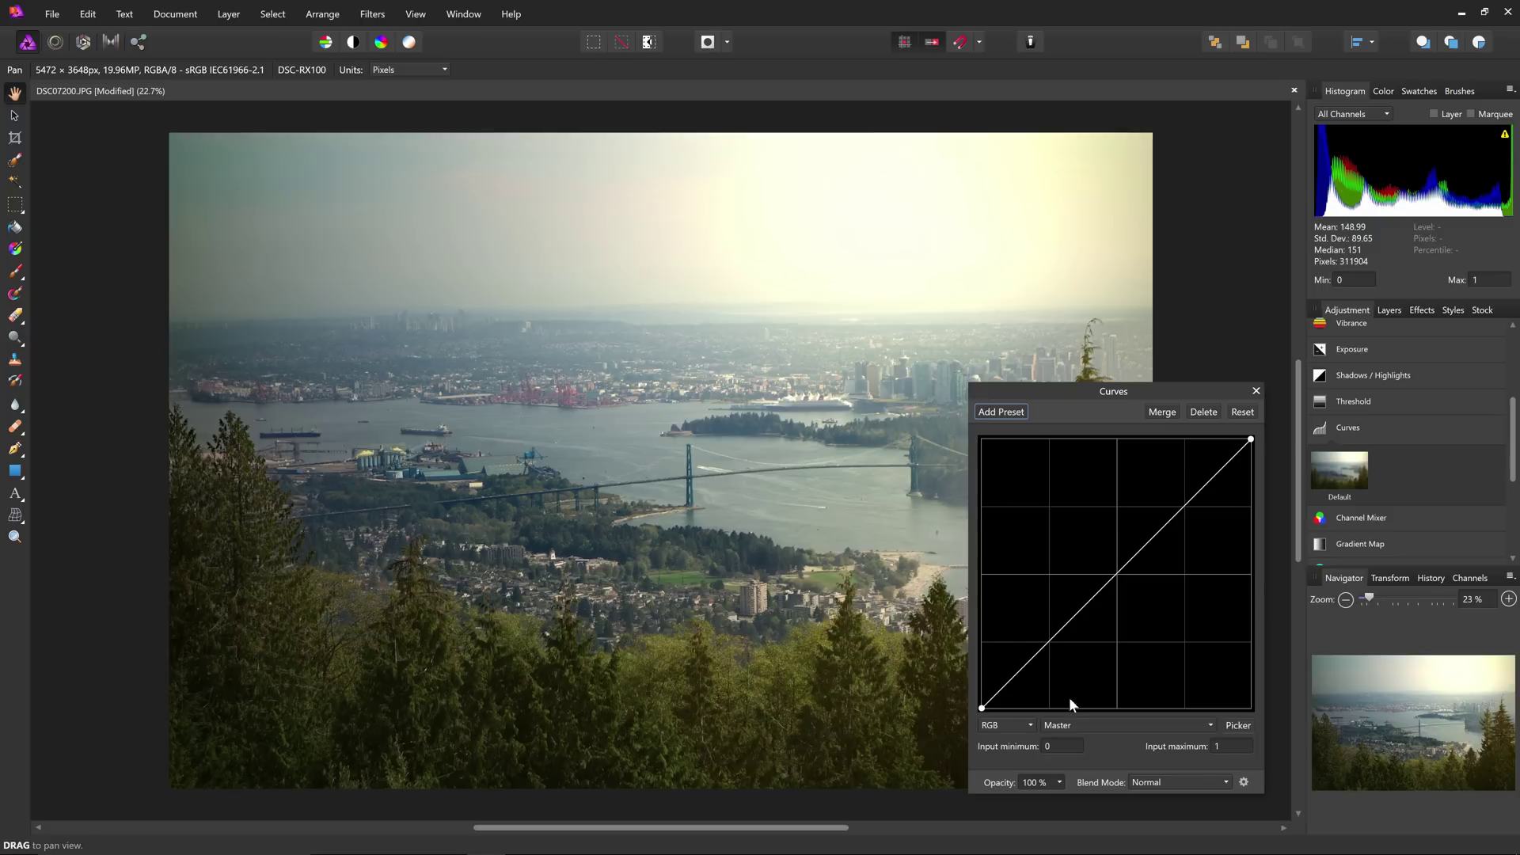
- Switch the Curves adjustment to the CMYK model, staying on the Master channel
click(1006, 725)
click(1002, 762)
click(1062, 726)
- Bend the Master curve to lift midtones, setting its dark and bright end points
click(1056, 666)
drag(1067, 623, 1067, 635)
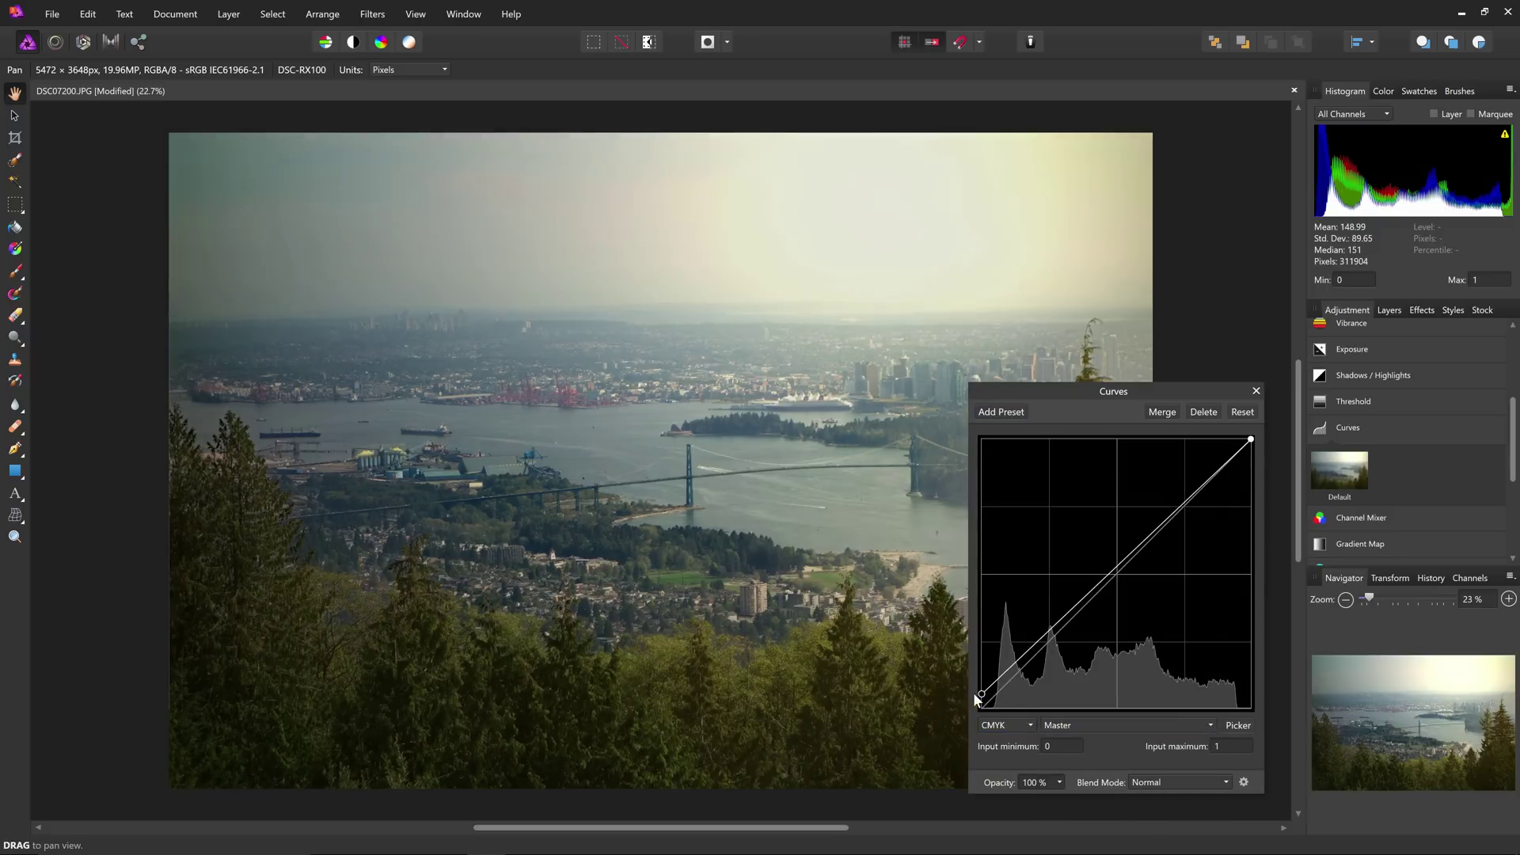
drag(1251, 440, 1251, 449)
drag(1182, 507, 1182, 502)
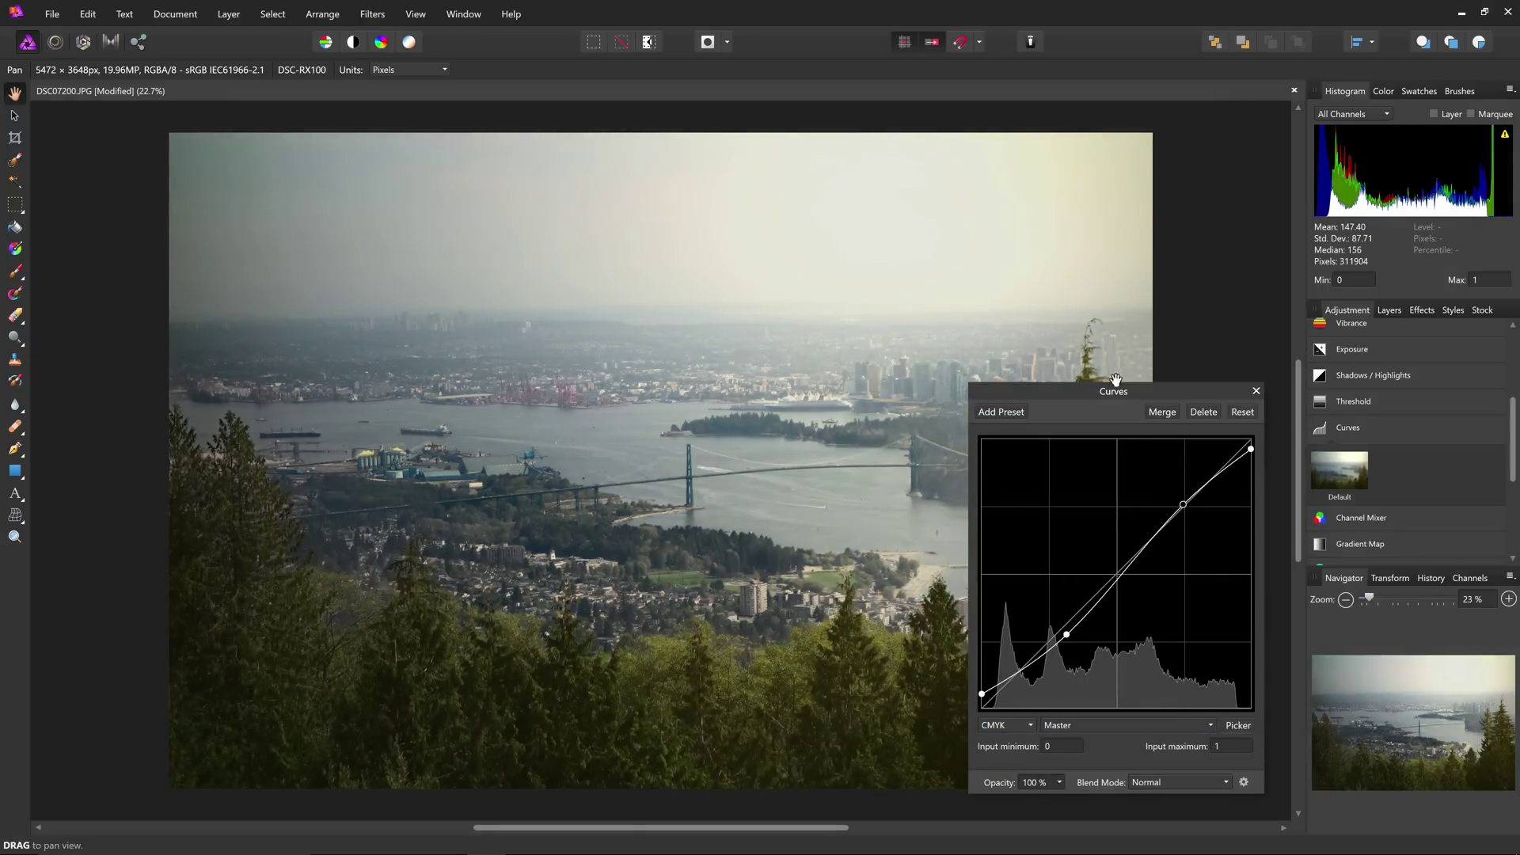
drag(1148, 391, 1211, 255)
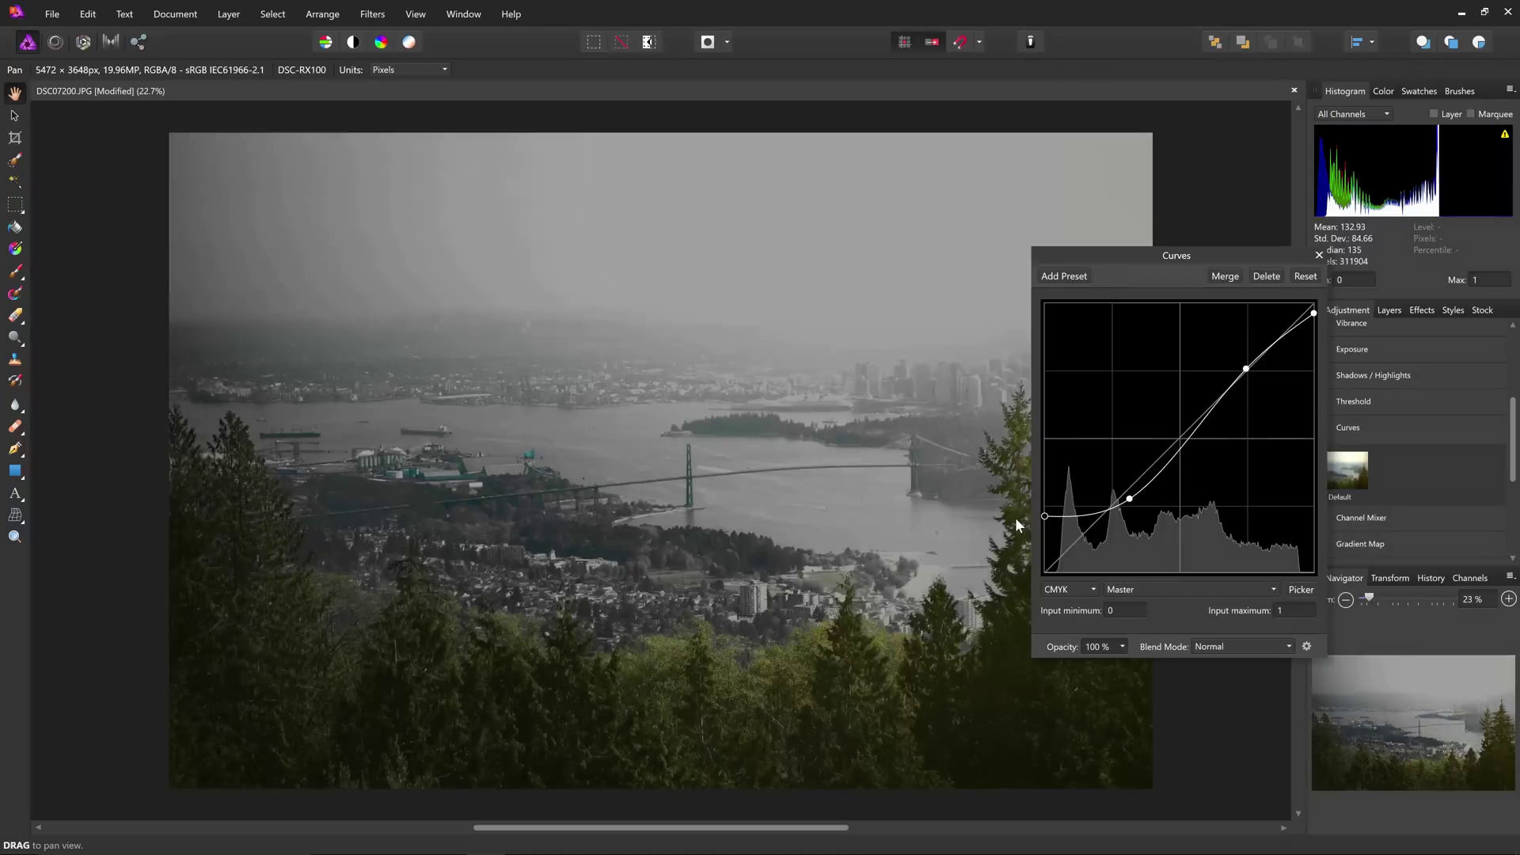
drag(1045, 559, 1045, 571)
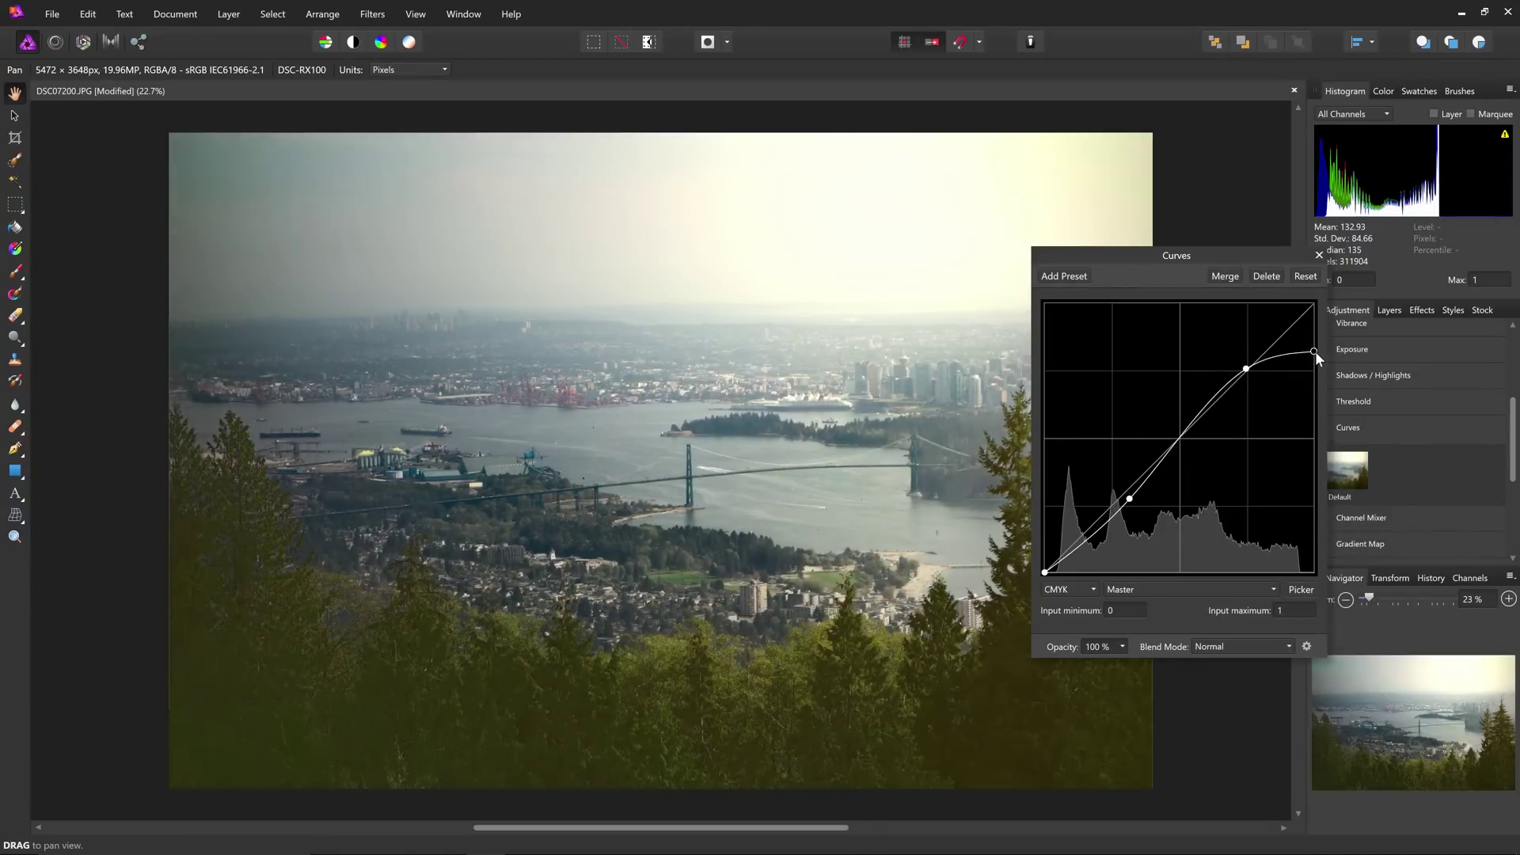
drag(1313, 313, 1315, 309)
drag(1246, 368, 1245, 368)
- Bow the Cyan curve upward into an S-shape for a teal cast, then select Yellow
click(1137, 591)
click(1133, 627)
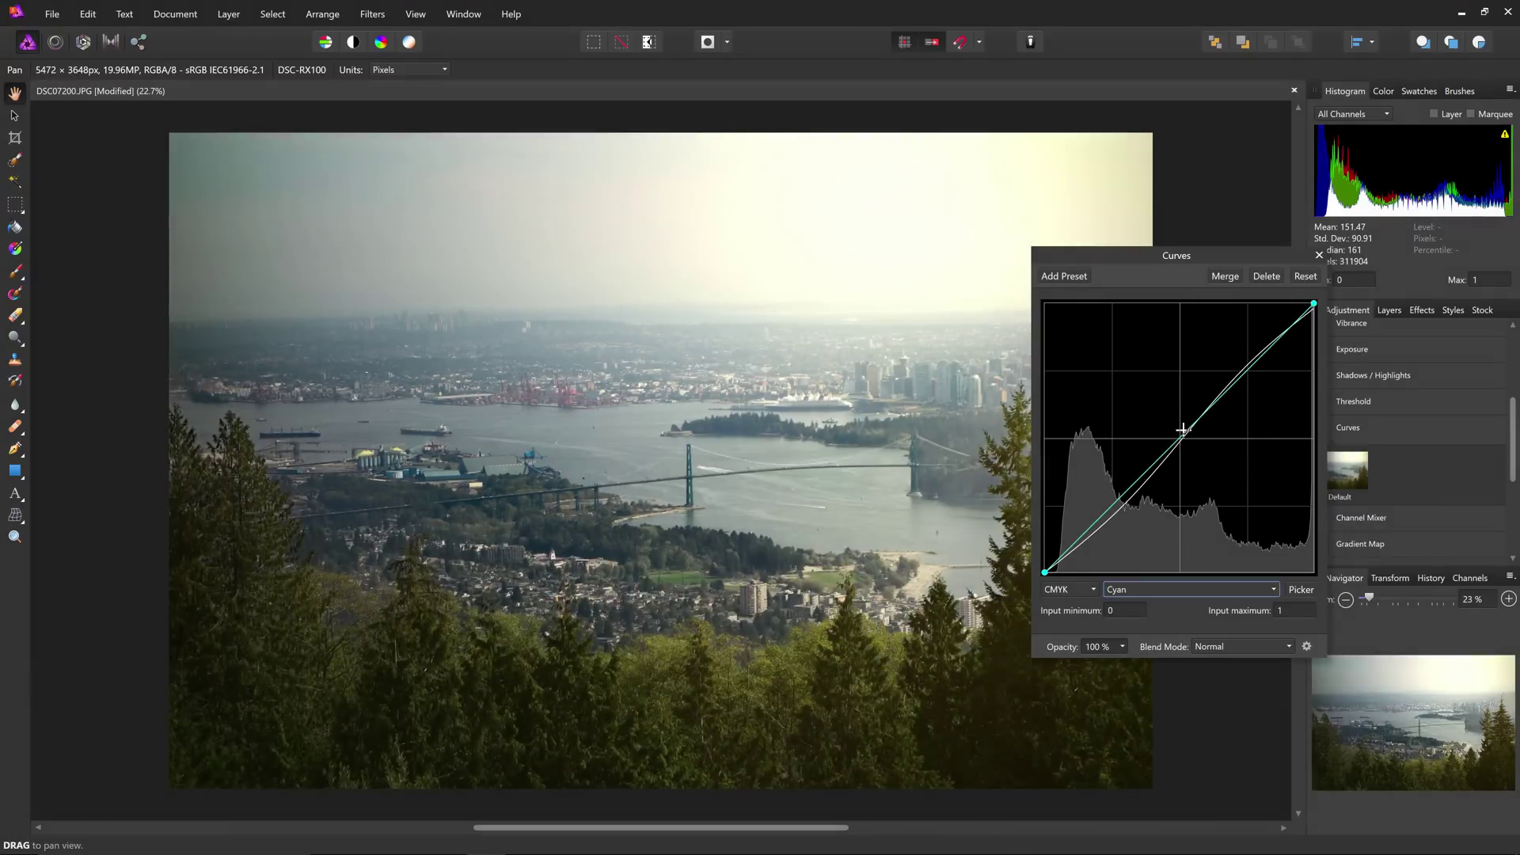
drag(1180, 438, 1161, 391)
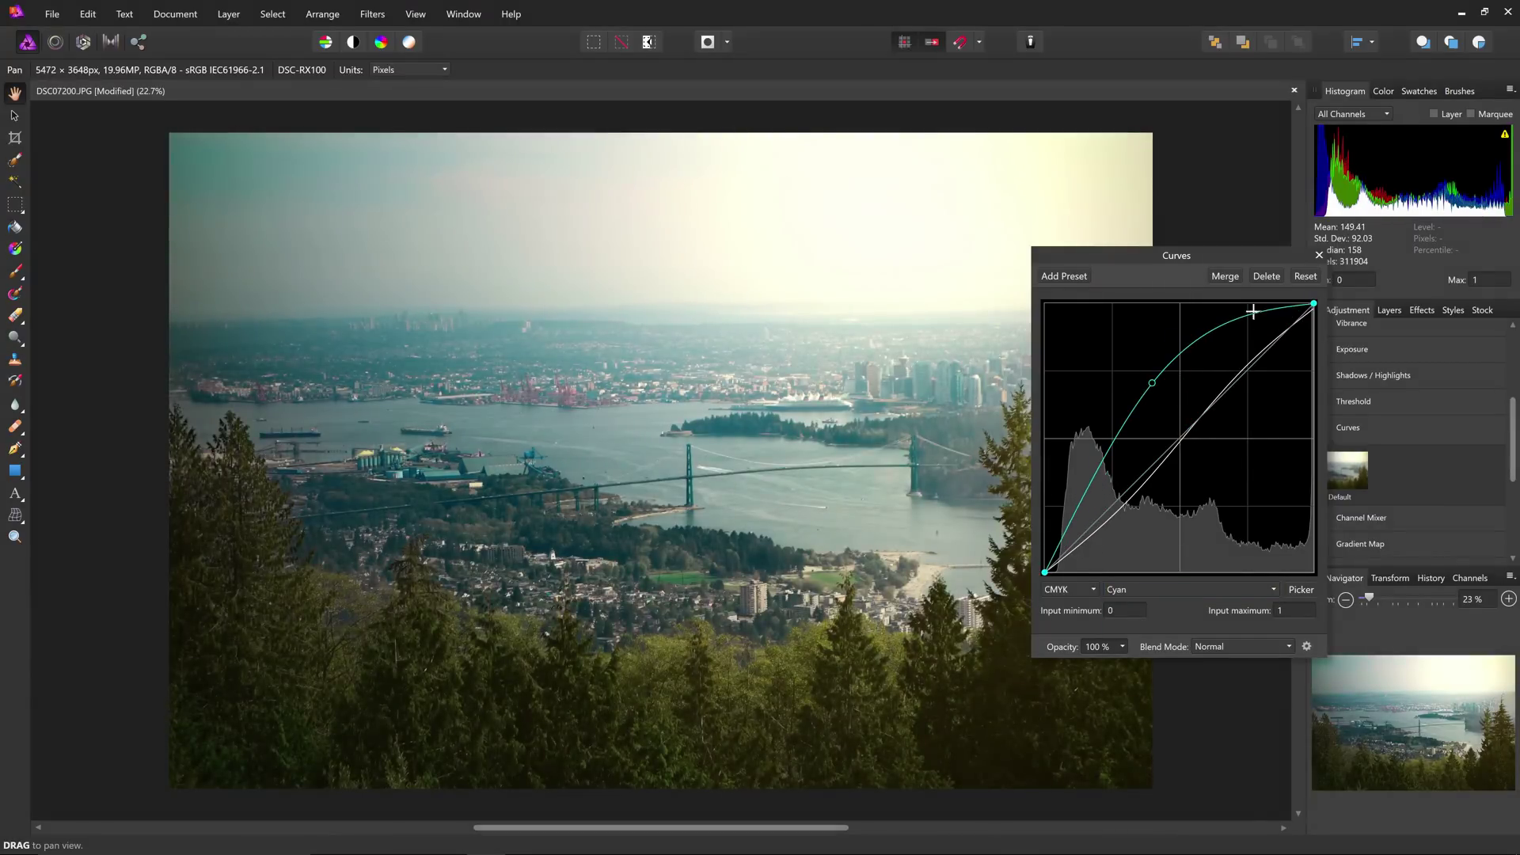
drag(1248, 317, 1249, 340)
click(1137, 589)
click(1138, 660)
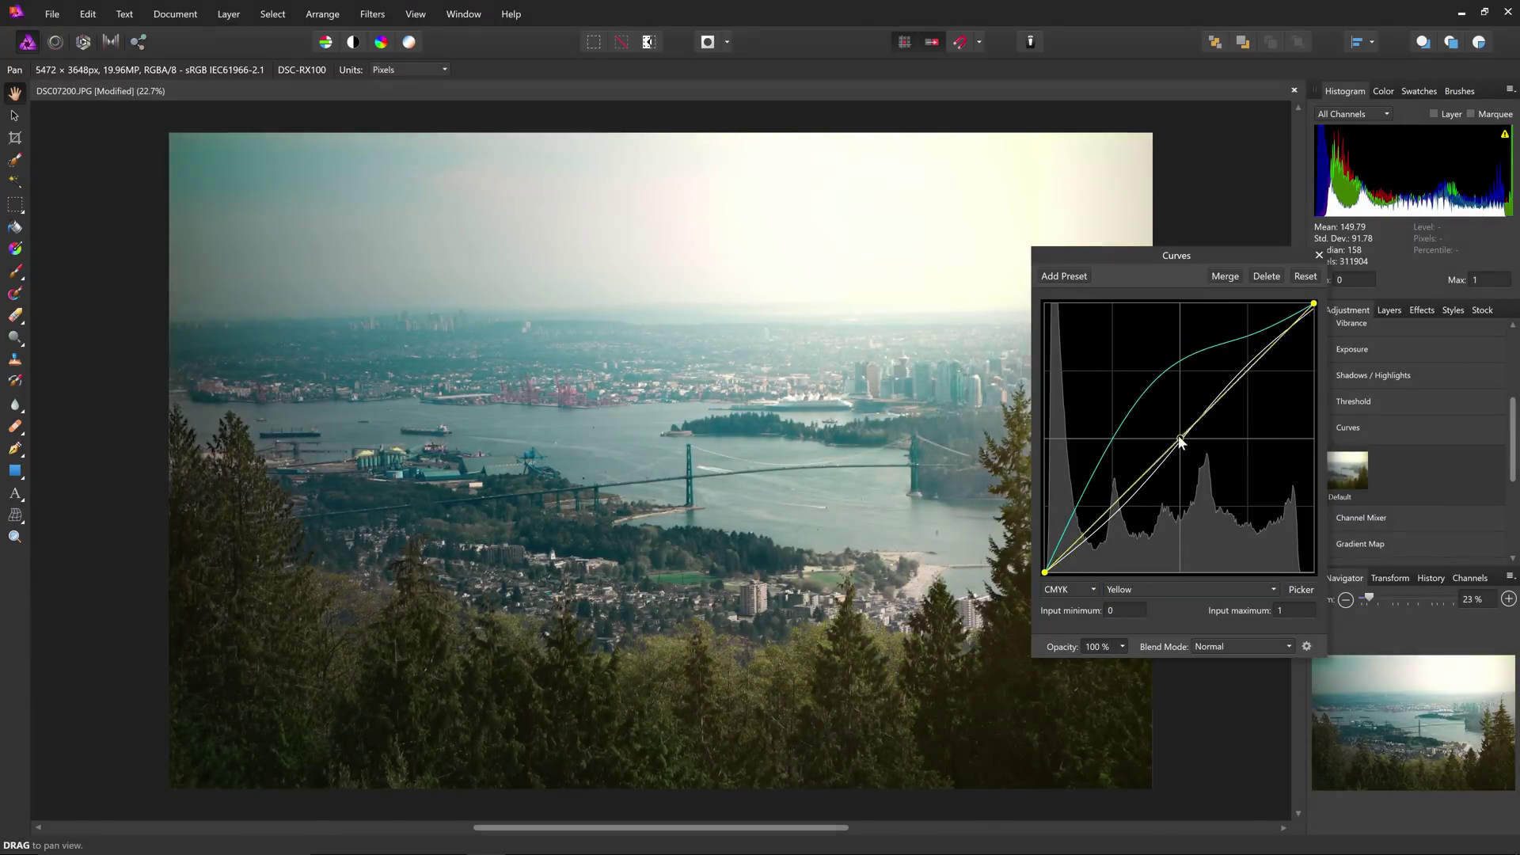